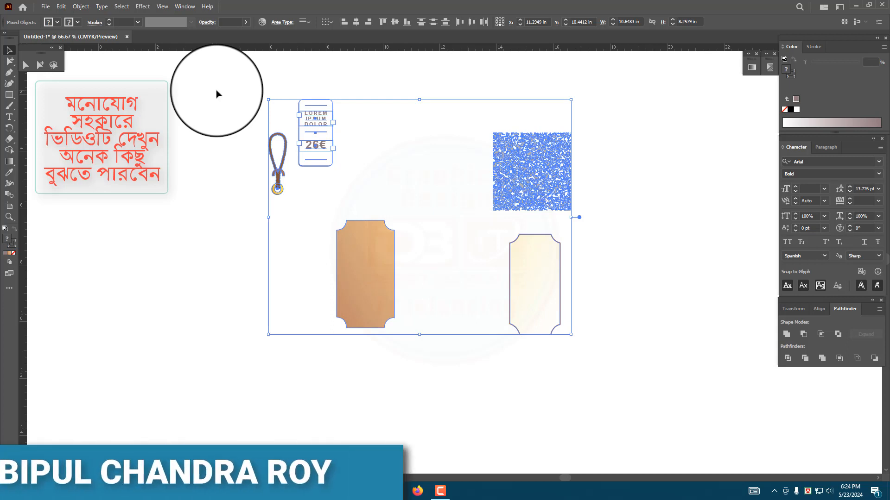
Step: Spread the reference artwork apart, moving the texture and cream tag aside, the price label slightly lower and the brown tag to the upper middle
left_click(216, 94)
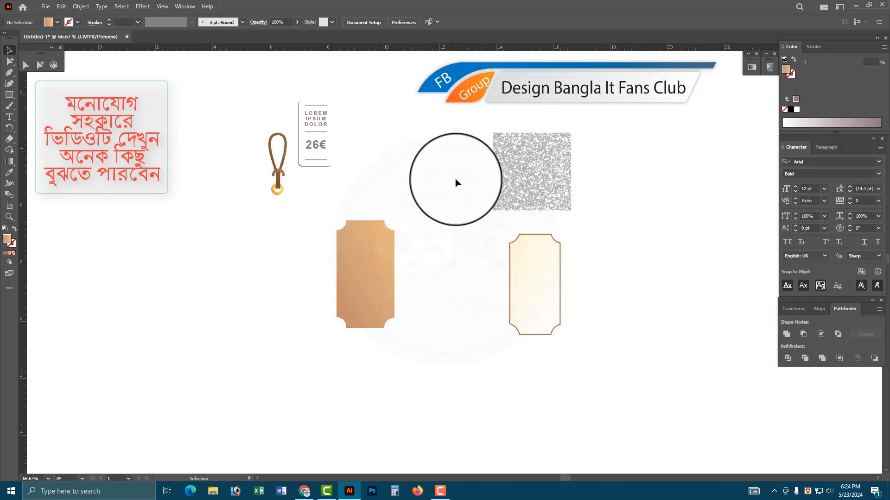
left_click_drag(486, 149, 646, 281)
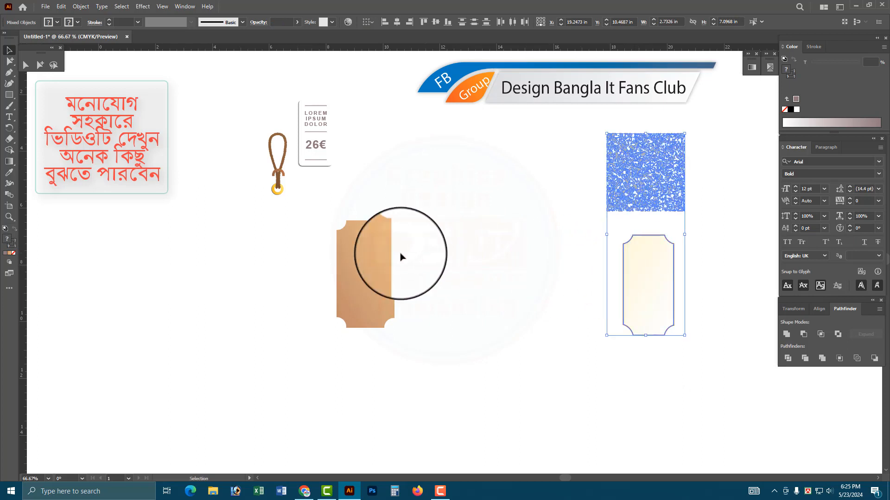
left_click_drag(361, 258, 245, 260)
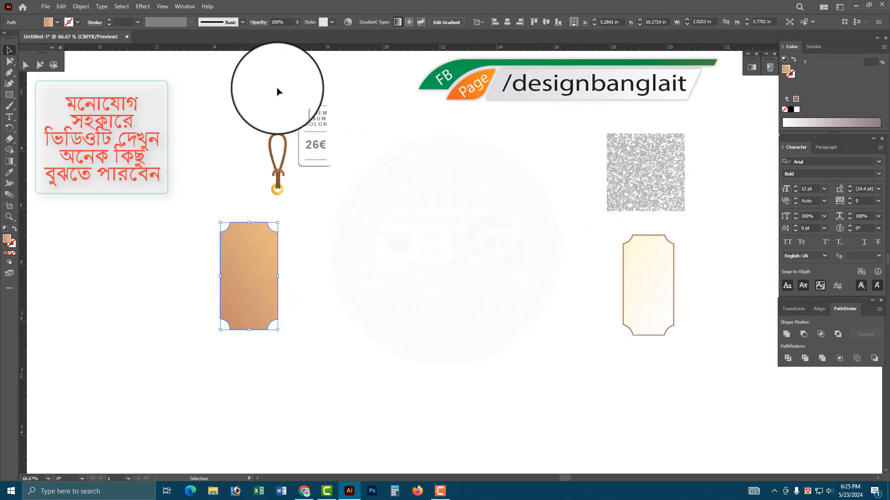
left_click_drag(324, 119, 319, 146)
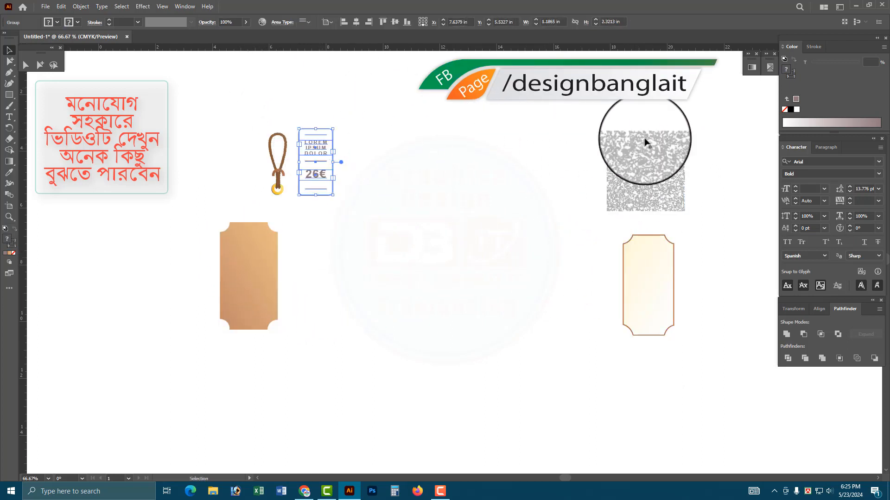
left_click_drag(268, 274, 414, 116)
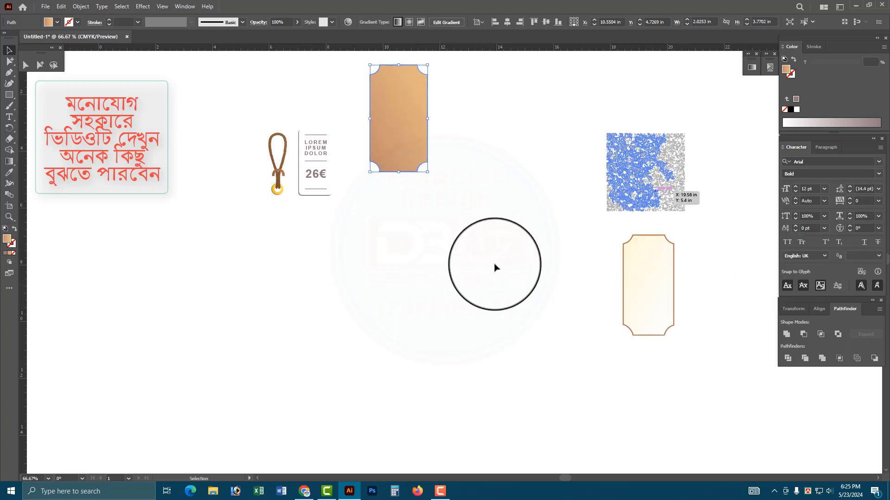
left_click(10, 95)
left_click(439, 244)
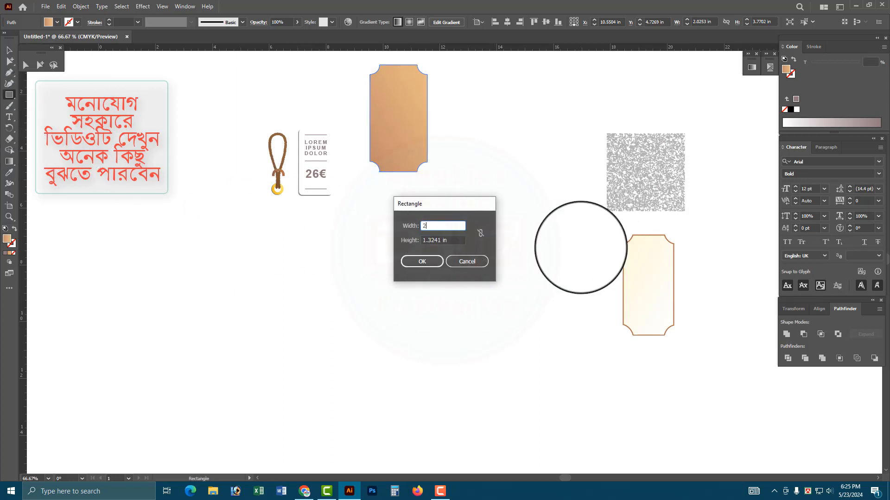
key("Return")
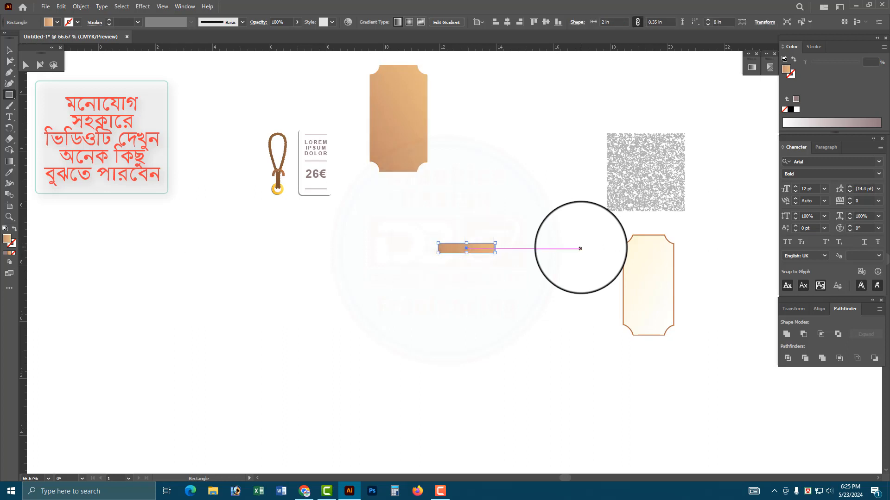
key("ctrl+z")
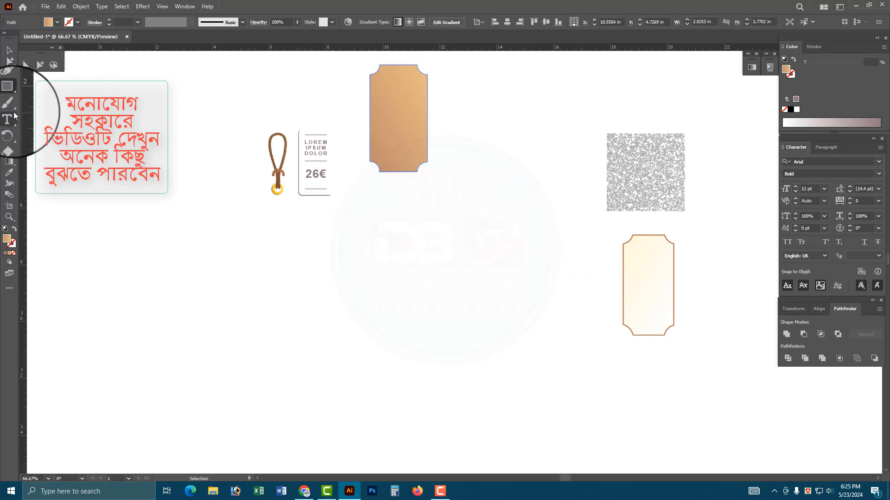
Step: Create a rectangle 2 in wide and 3.5 in high, and move it into the space beside the cream tag
left_click(11, 95)
left_click(440, 234)
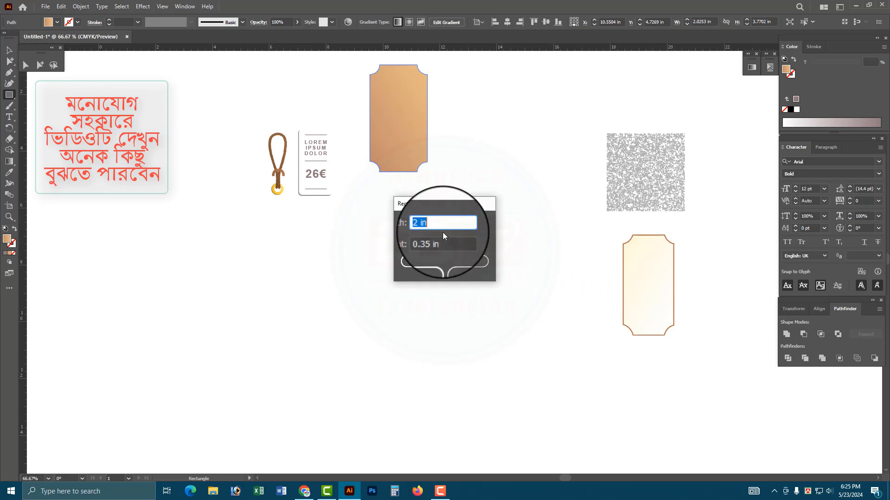
key("Tab")
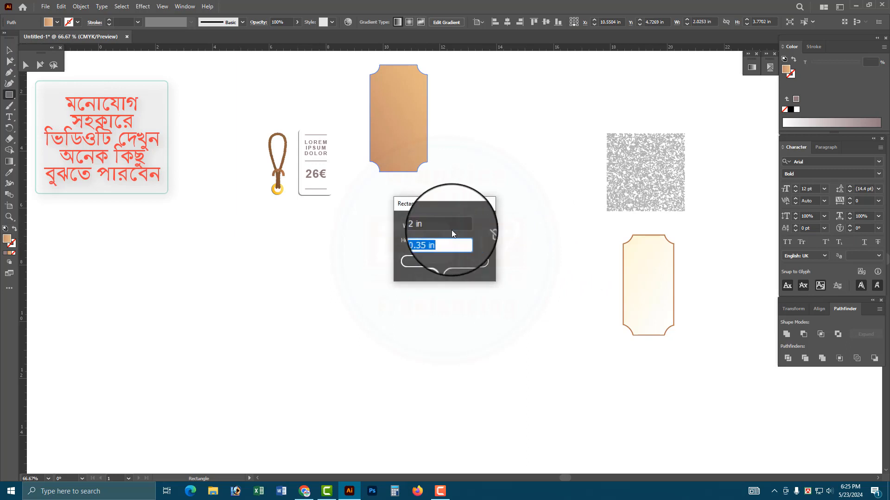
type("3.5")
key("Return")
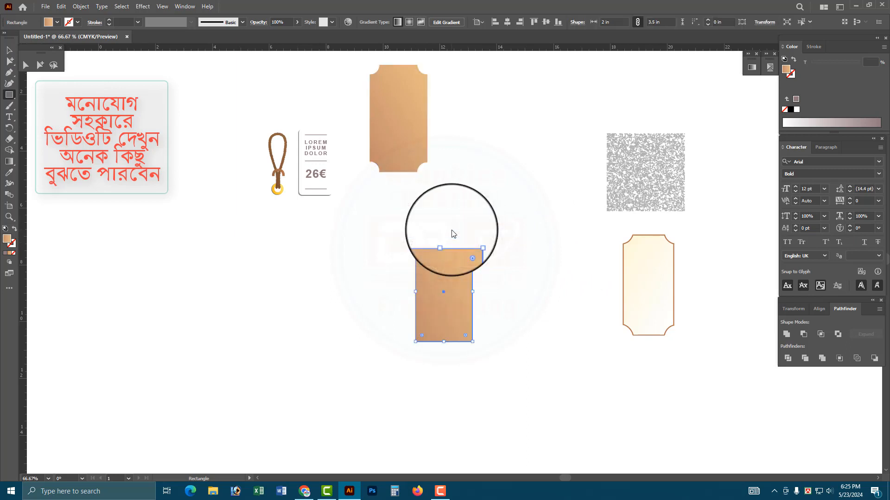
key("v")
left_click_drag(458, 288, 569, 306)
Step: Delete the original brown notched tag and shift the new gradient rectangle slightly up into the open space
key("ctrl+space")
key("space")
left_click_drag(534, 249, 466, 287)
left_click_drag(289, 125, 271, 234)
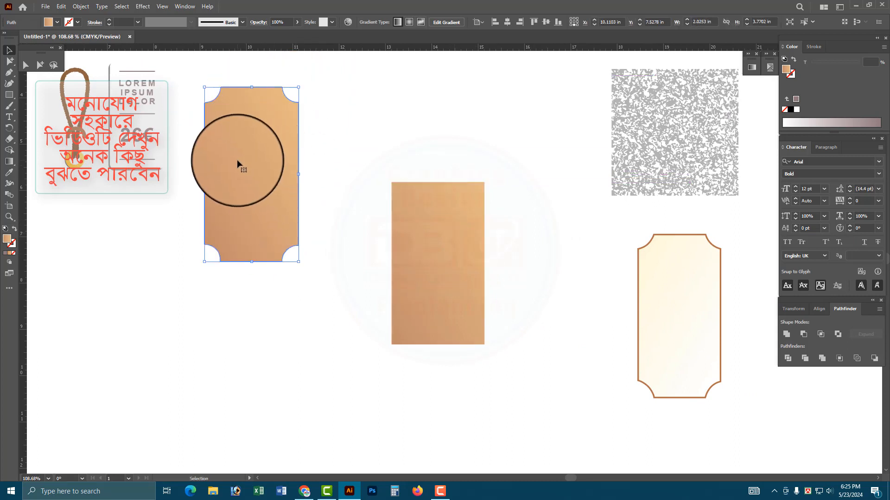
left_click_drag(238, 160, 251, 152)
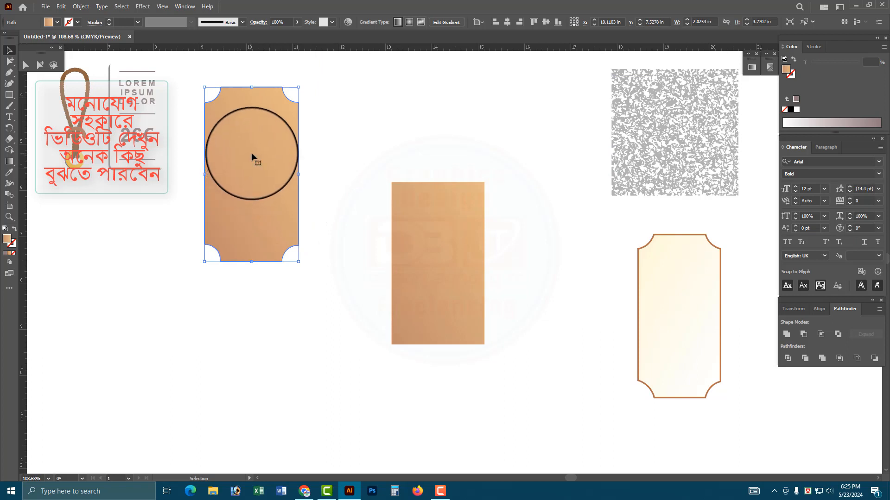
key("Delete")
left_click_drag(446, 293, 429, 227)
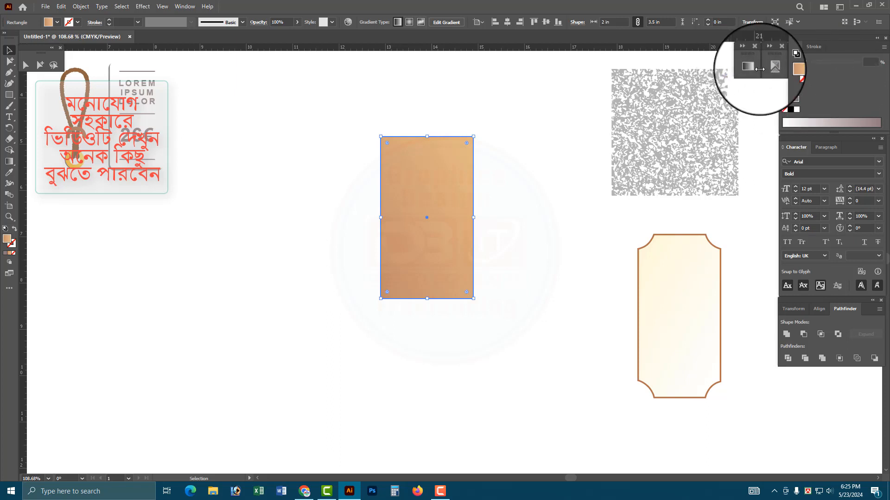
Step: Examine the rectangle's linear gradient, checking both colour stops, their CMYK mixes and the gradient angle on the artwork
left_click(752, 67)
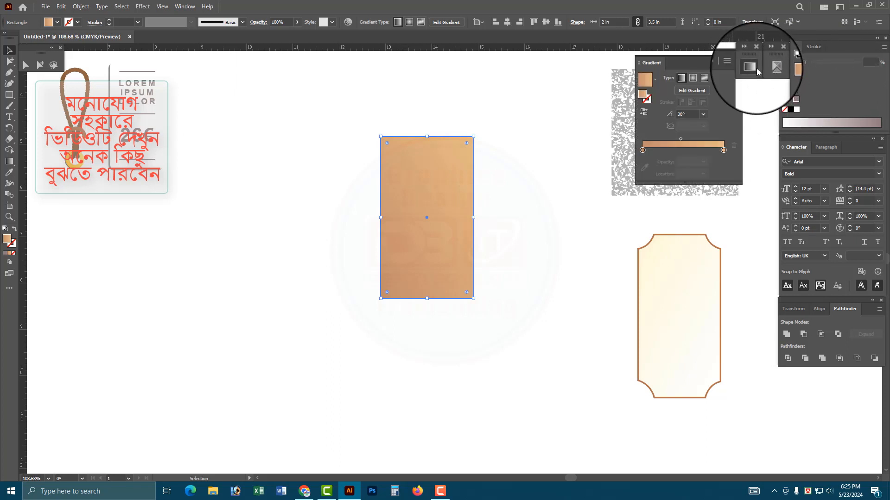
double_click(642, 150)
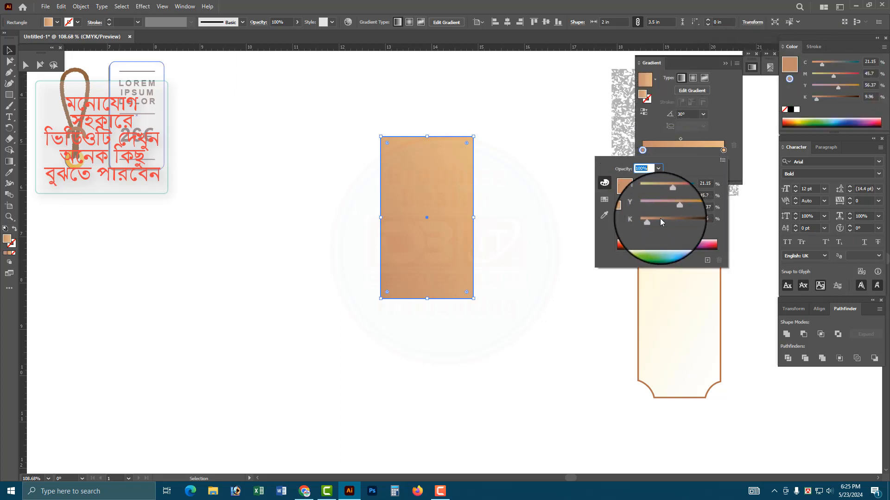
double_click(725, 150)
left_click(711, 192)
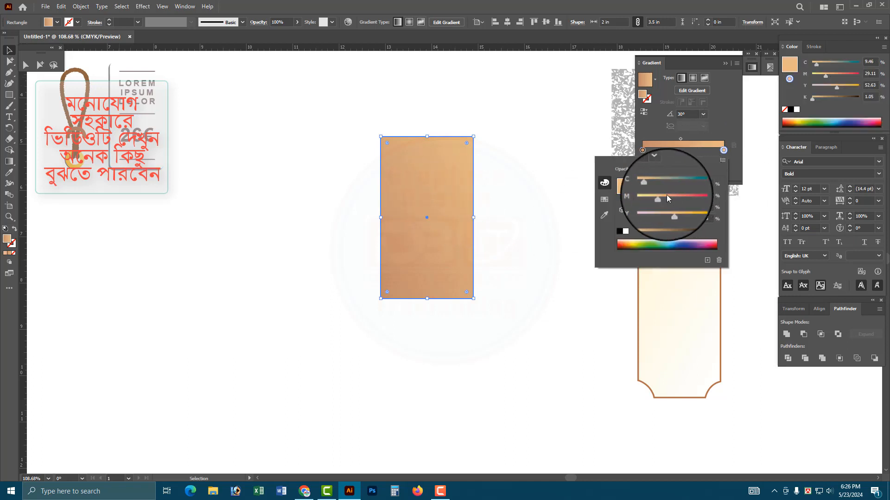
left_click(536, 131)
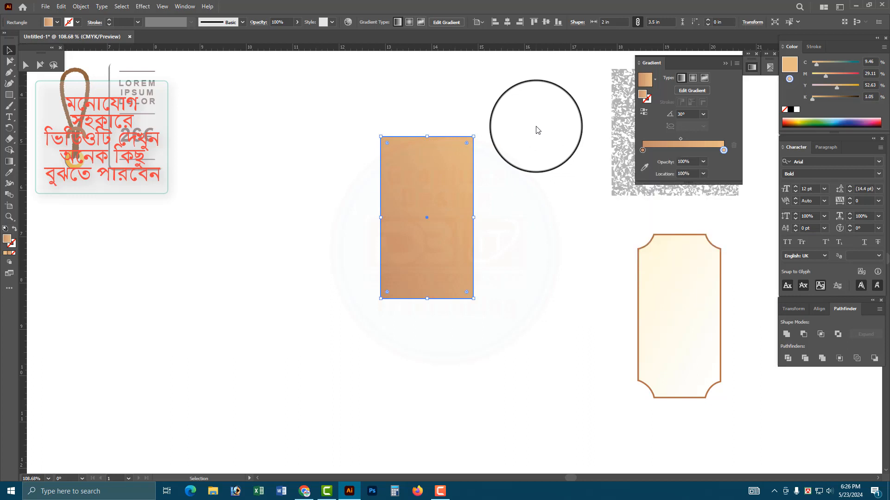
left_click_drag(532, 131, 431, 230)
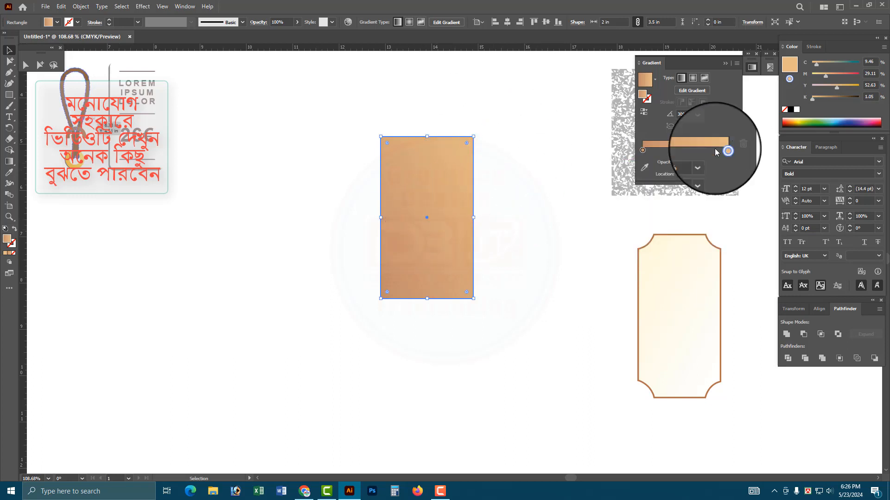
key("ctrl+space")
left_click_drag(439, 237, 559, 334)
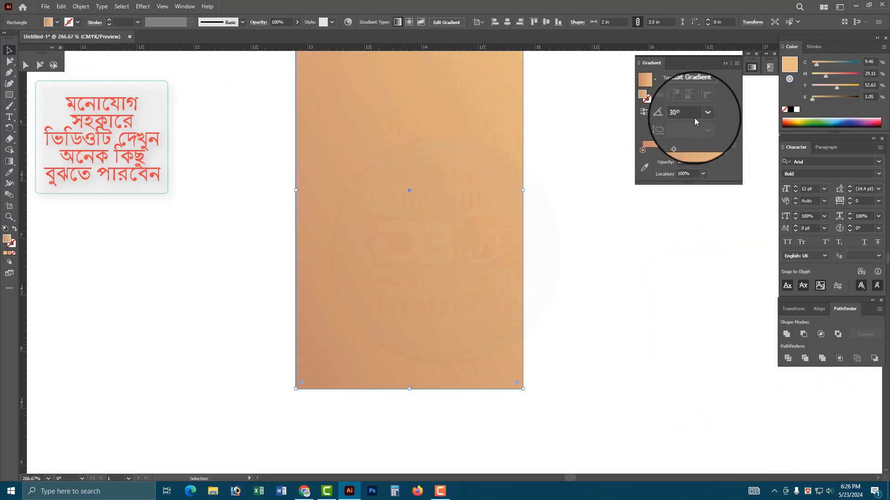
left_click(562, 197)
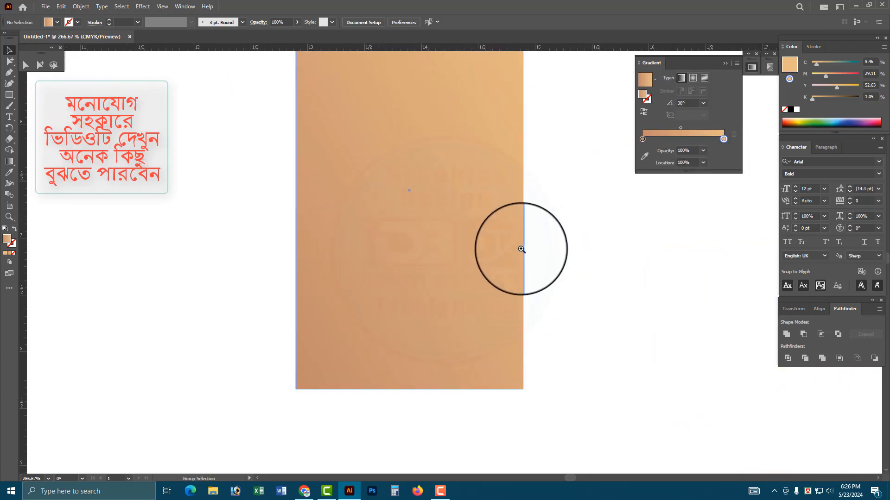
left_click(523, 250, "ctrl+alt")
left_click(457, 243, "ctrl+alt")
left_click(457, 242, "ctrl+alt")
left_click(457, 243, "ctrl+alt")
scroll(477, 175, "down", 5)
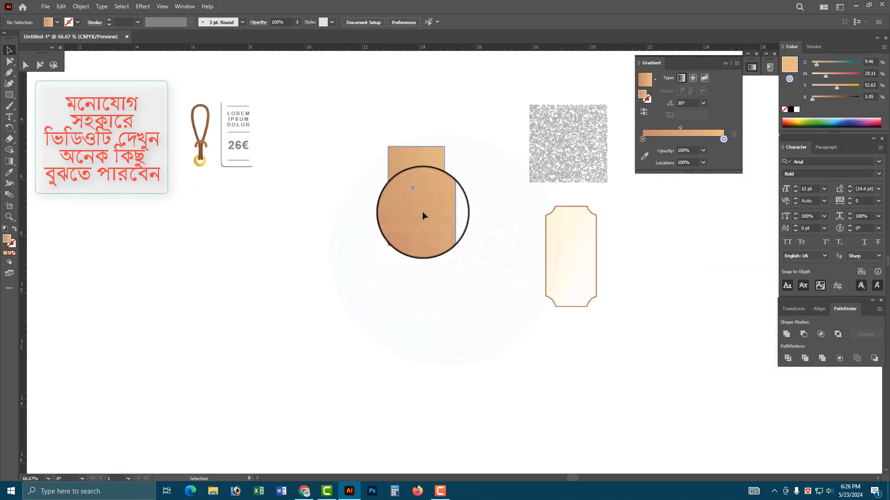
Step: Duplicate the gradient rectangle and place the copy level with it on its left side
left_click_drag(422, 212, 487, 264)
key("ctrl+space")
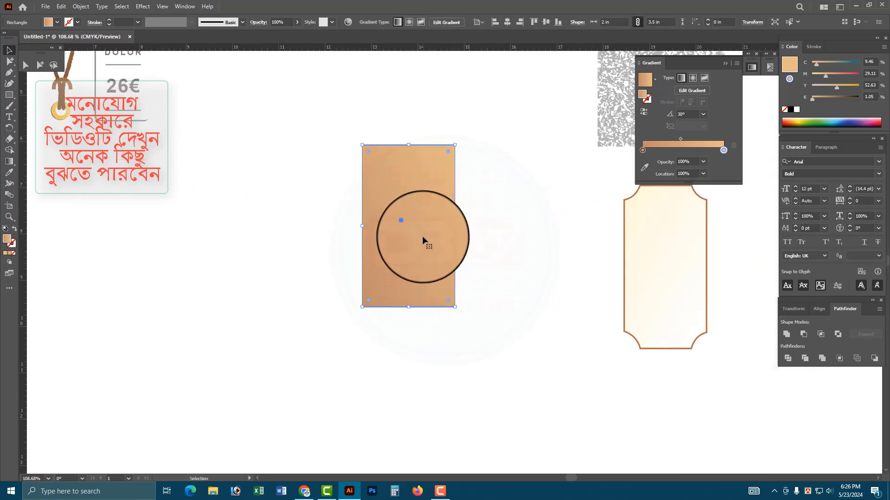
left_click(502, 230, "ctrl+alt")
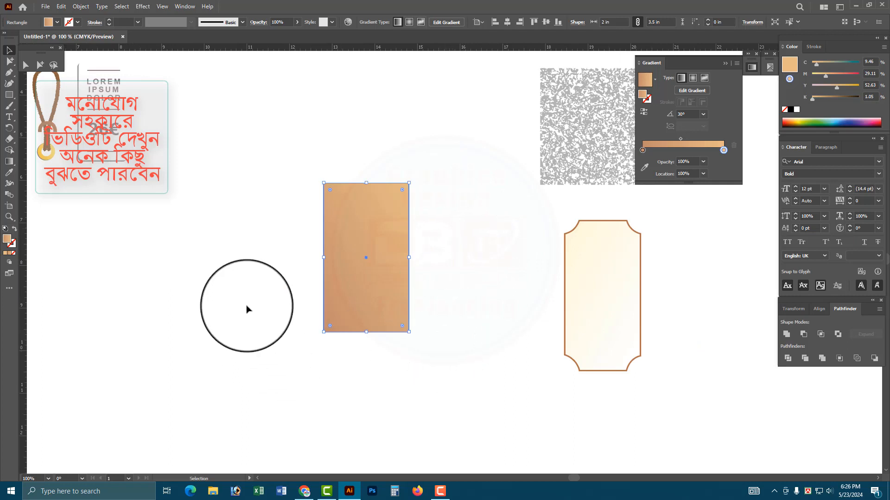
left_click(594, 241)
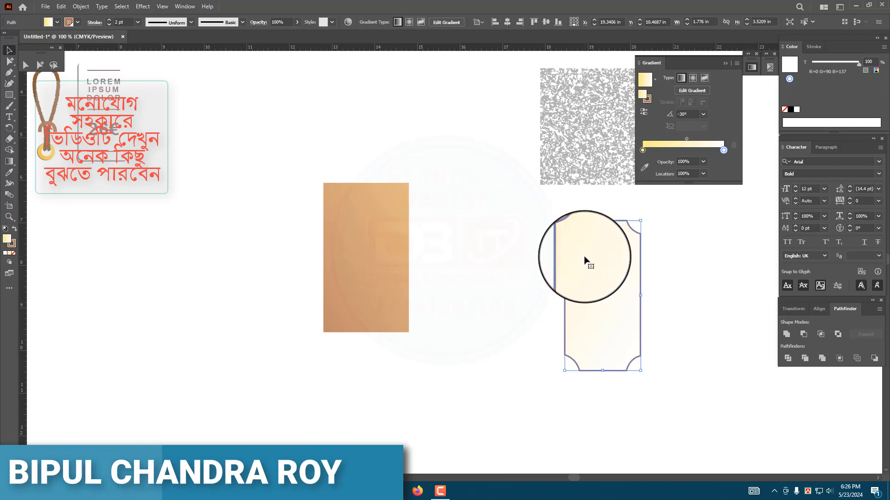
left_click(383, 235)
scroll(367, 249, "up", 2)
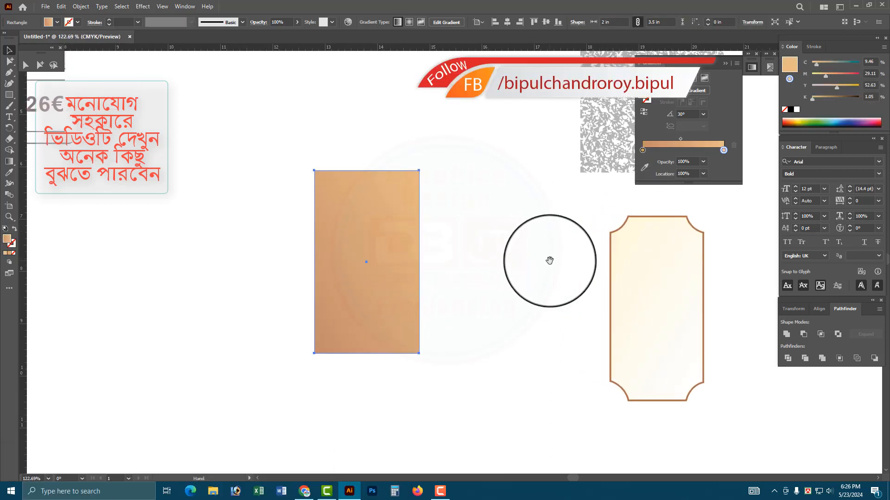
left_click_drag(408, 268, 238, 268)
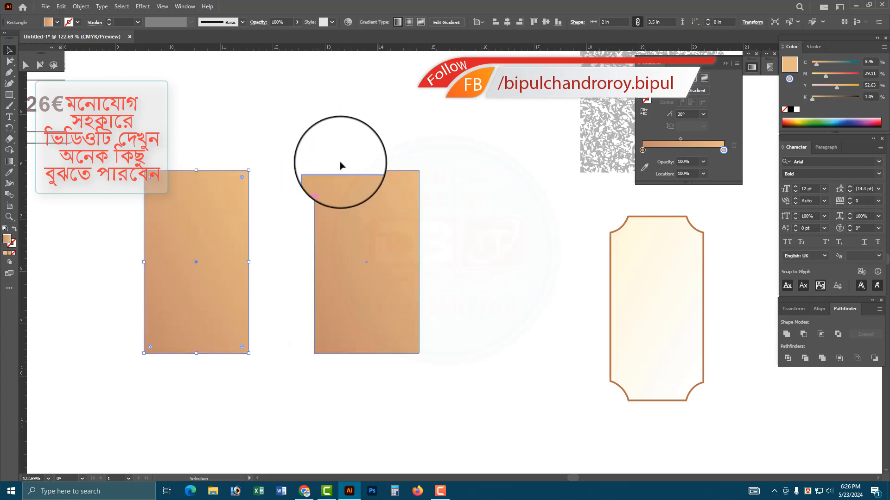
Step: Remove the fill from the middle rectangle and give it a black 1 pt stroke
left_click(360, 215)
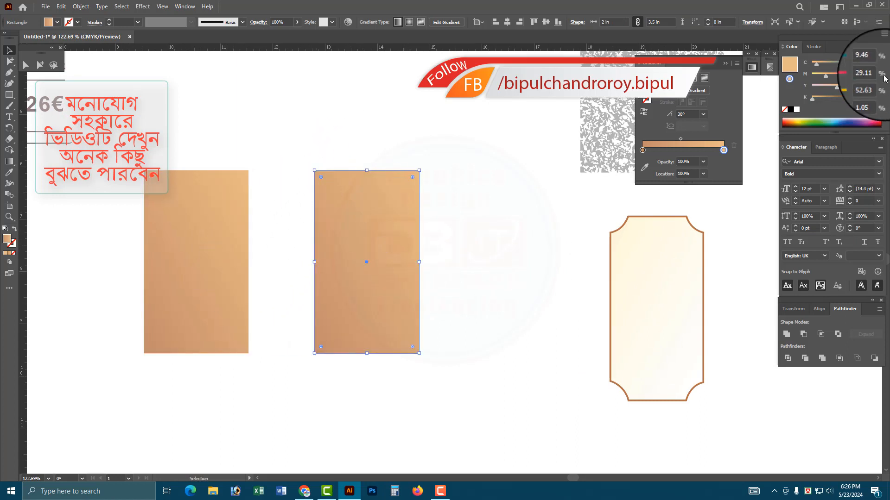
left_click(784, 109)
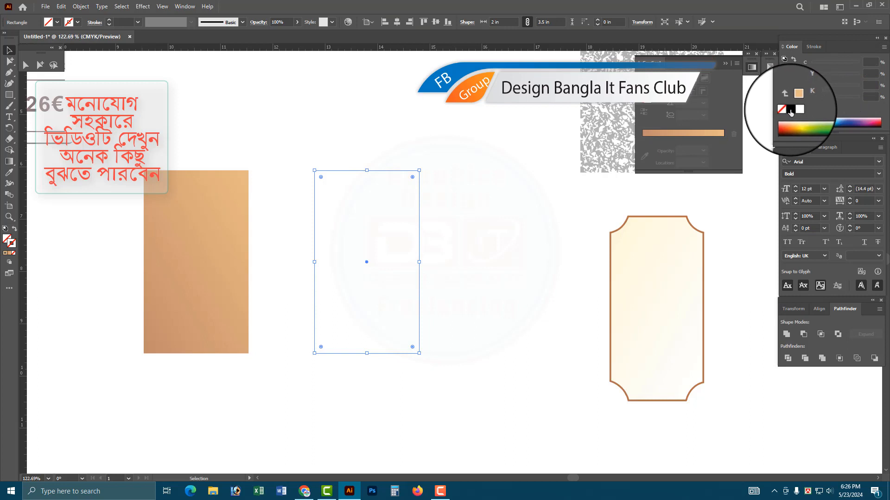
left_click(791, 110)
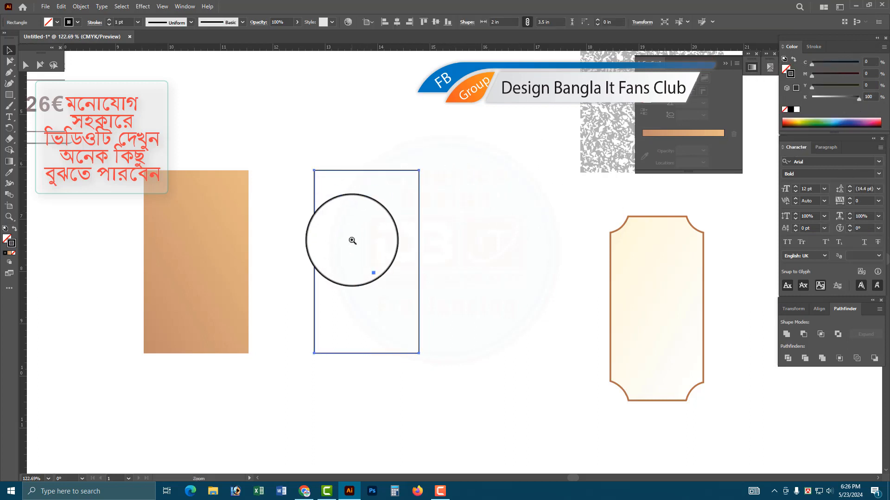
Step: Draw a circle about 0.56 in across, centred on the outlined rectangle's upper-left corner
left_click(352, 240)
left_click(9, 95)
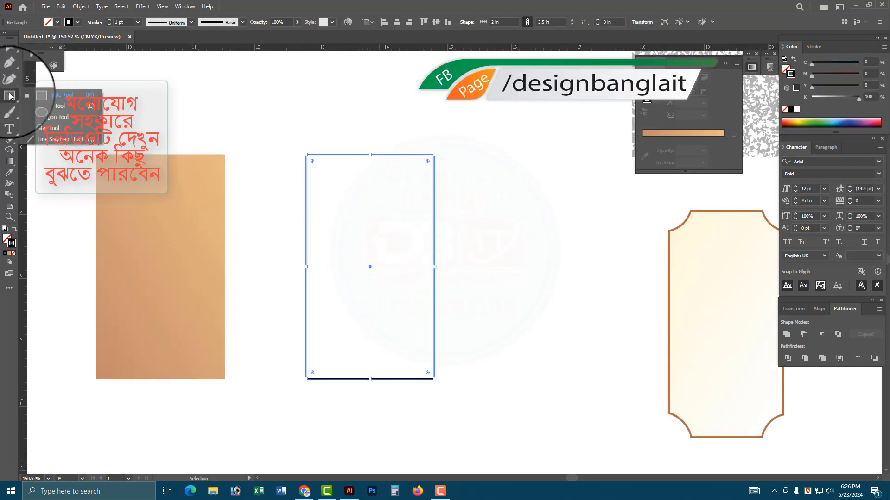
left_click(43, 113)
scroll(328, 191, "up", 6)
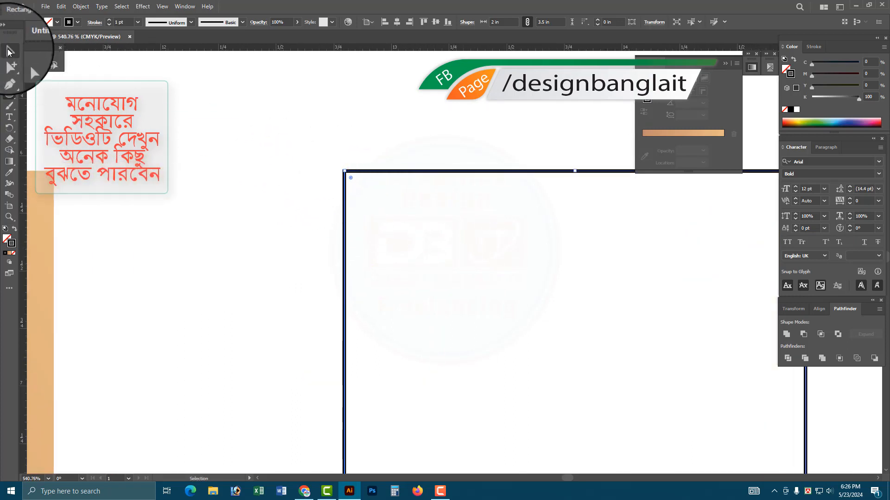
left_click(9, 49)
left_click(363, 149)
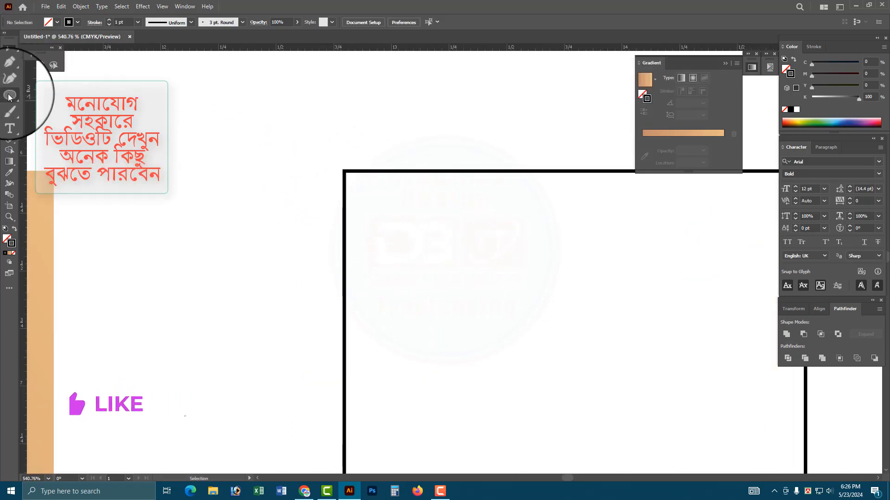
left_click(9, 94)
left_click_drag(341, 174, 392, 235)
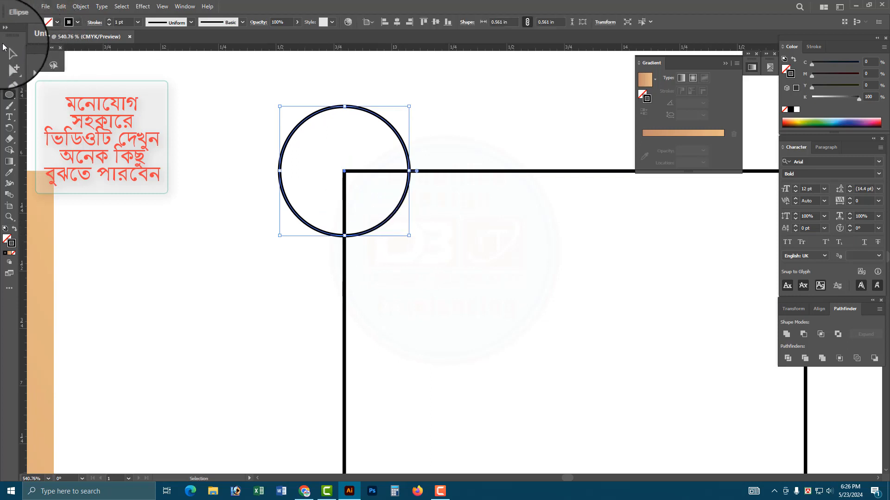
left_click(10, 49)
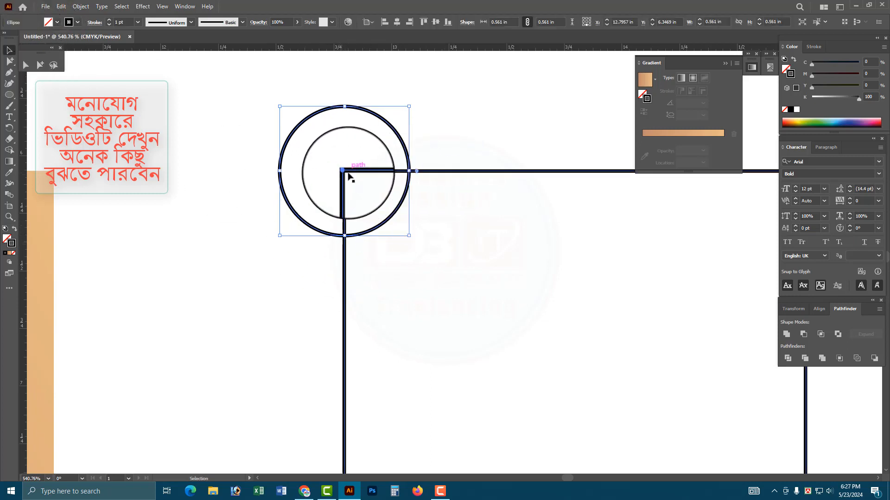
Step: Move the circle from the outlined rectangle's corner onto the upper-left notch of the cream reference tag
key("z")
key("ctrl+minus")
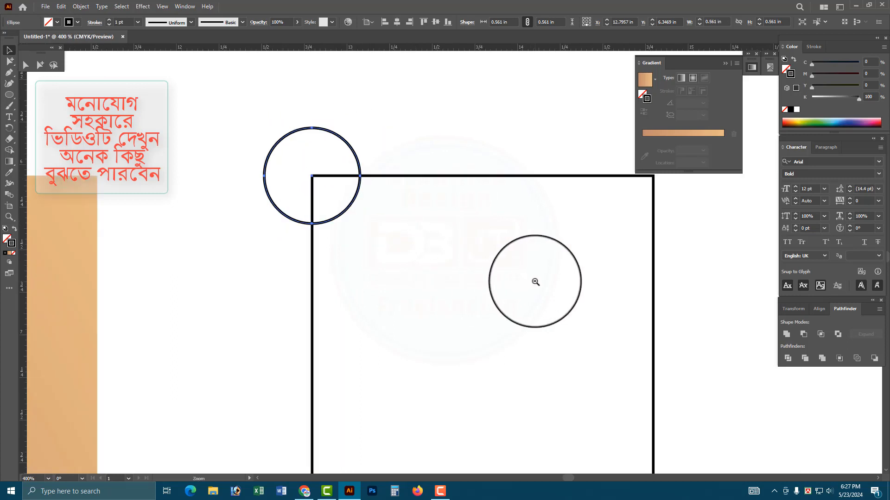
key("ctrl+minus")
key("ctrl+minus")
key("ctrl+minus")
left_click(295, 203)
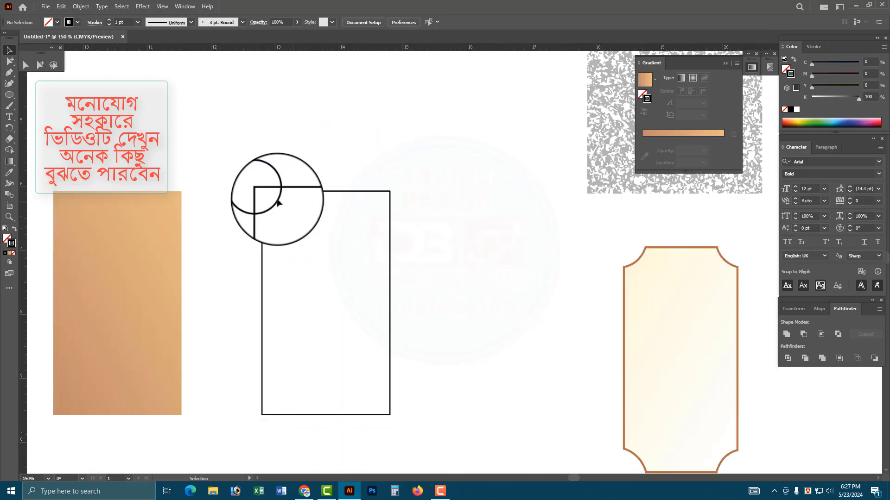
left_click_drag(278, 202, 638, 261)
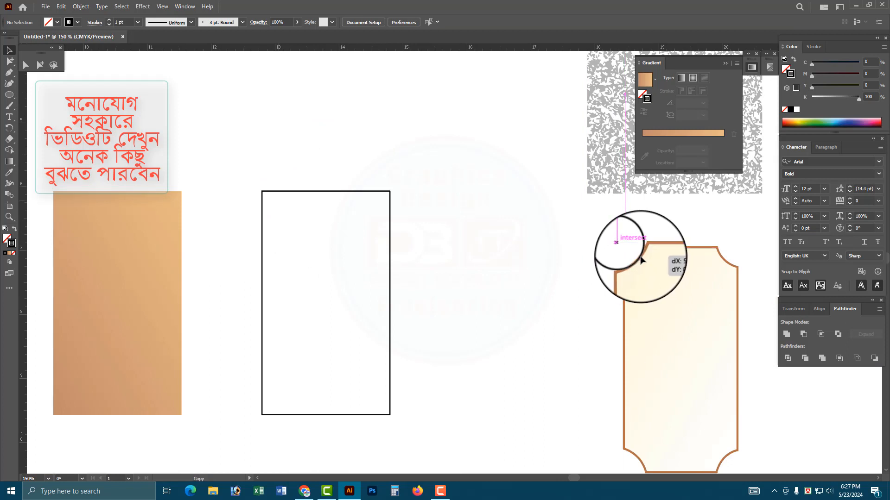
Step: Enlarge the circle proportionally to about 0.87 in and align its edge with the reference tag's curved notch
left_click_drag(640, 258, 592, 274)
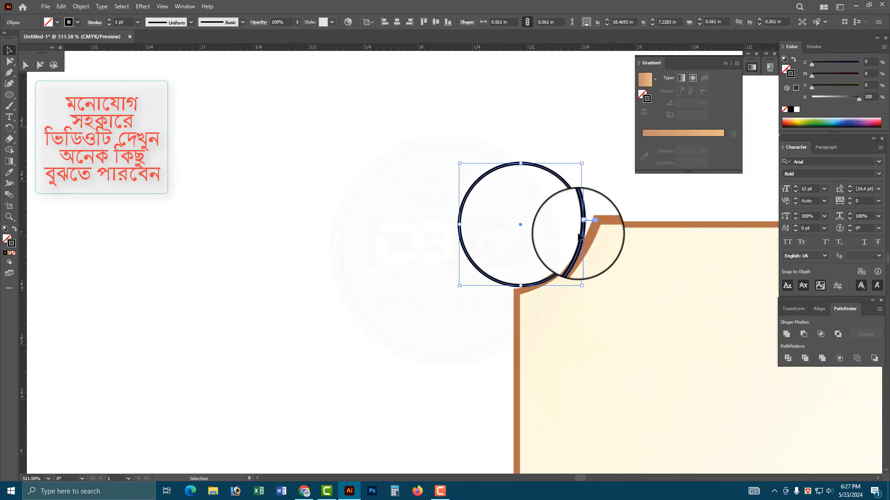
left_click_drag(583, 225, 596, 229)
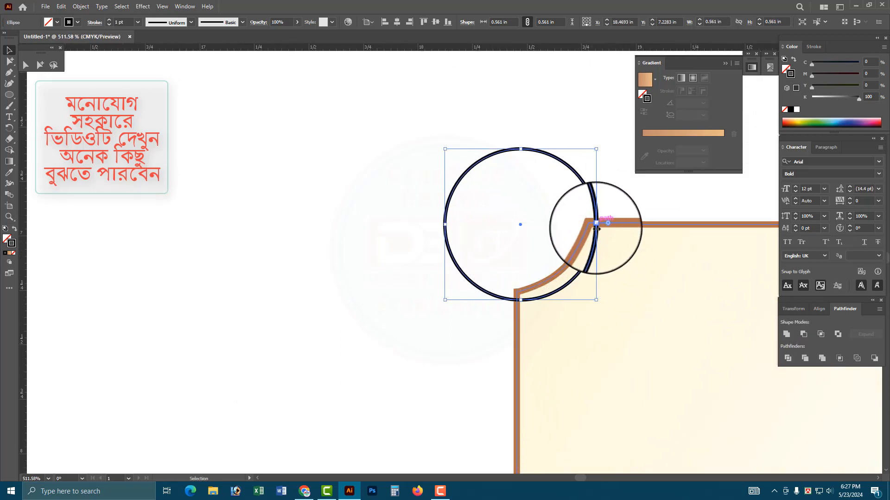
left_click_drag(584, 267, 578, 258)
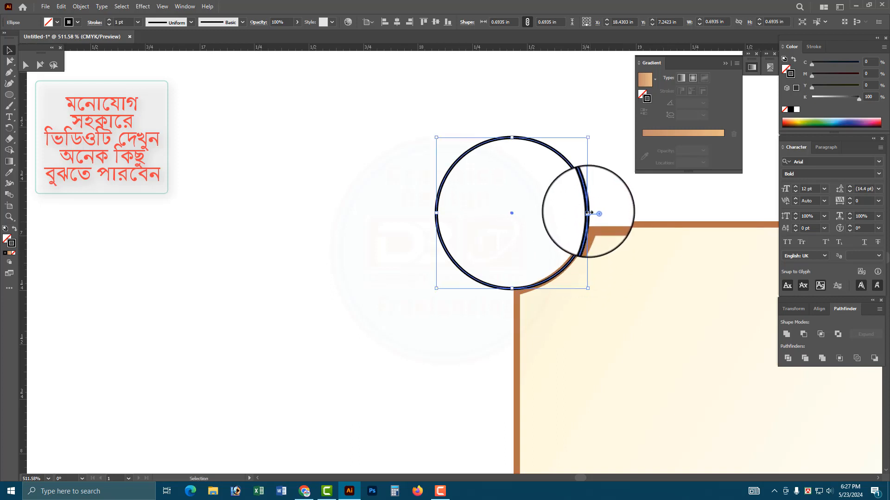
left_click_drag(587, 213, 599, 220)
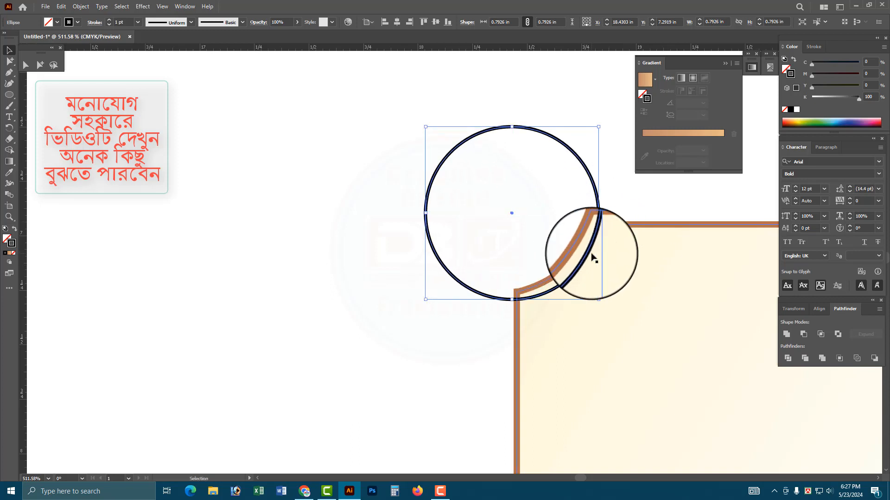
left_click_drag(589, 254, 582, 246)
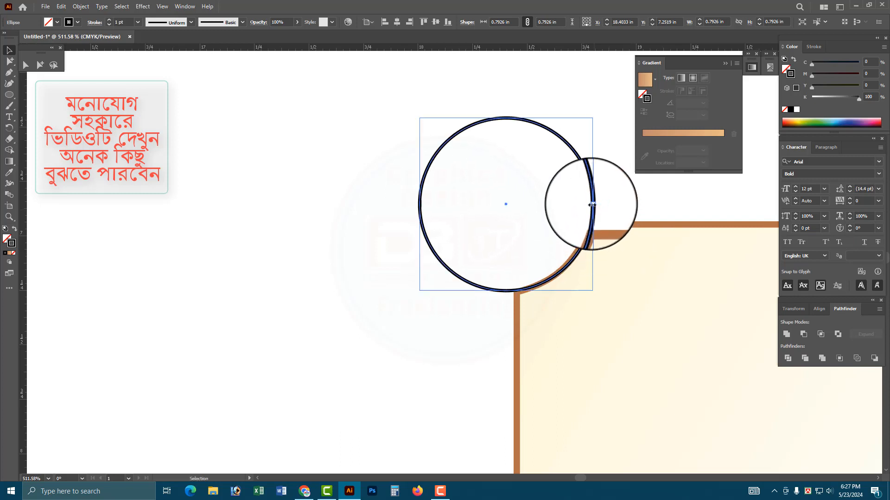
left_click_drag(592, 204, 602, 205)
left_click_drag(591, 250, 585, 243)
Step: Move the resized circle back to the outlined rectangle and centre it exactly on the upper-left corner
left_click(466, 207, "ctrl+alt")
left_click(466, 208, "ctrl+alt")
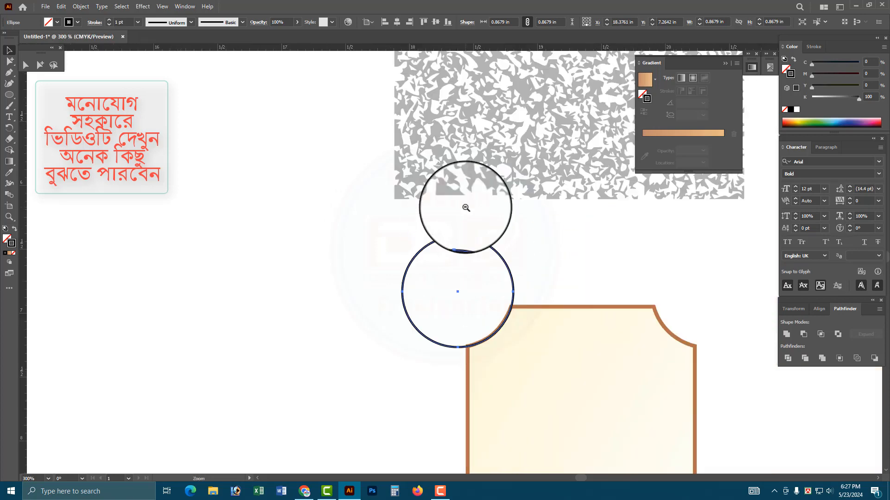
left_click(465, 208, "ctrl+alt")
left_click(465, 208, "ctrl+alt")
left_click(464, 211, "ctrl+alt")
left_click_drag(417, 326, 621, 264)
left_click_drag(639, 297, 396, 256)
left_click_drag(421, 271, 524, 310)
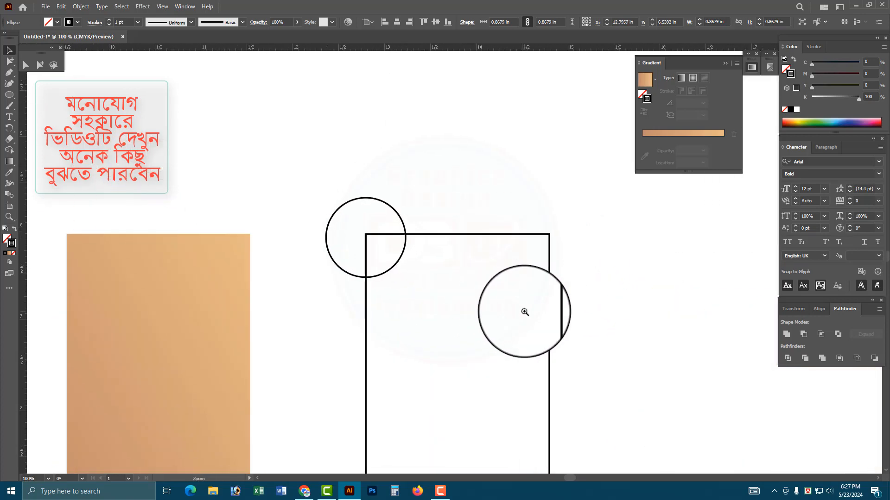
left_click_drag(355, 230, 415, 278)
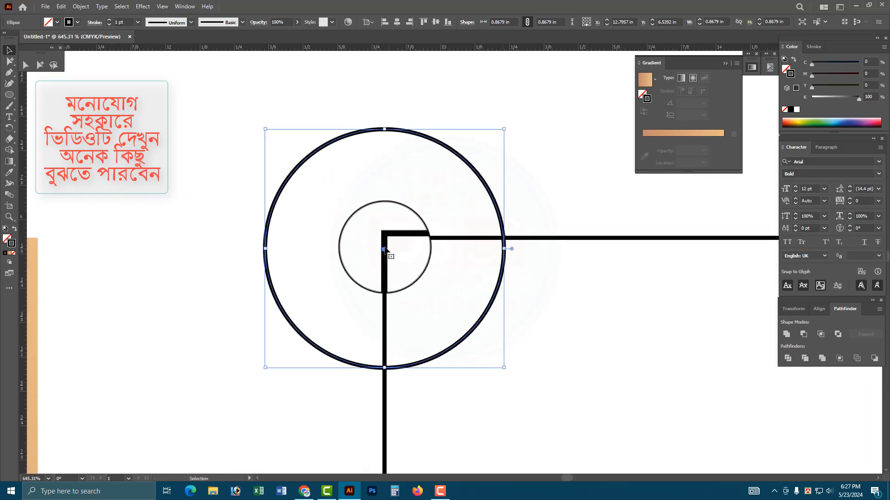
left_click_drag(384, 249, 384, 238)
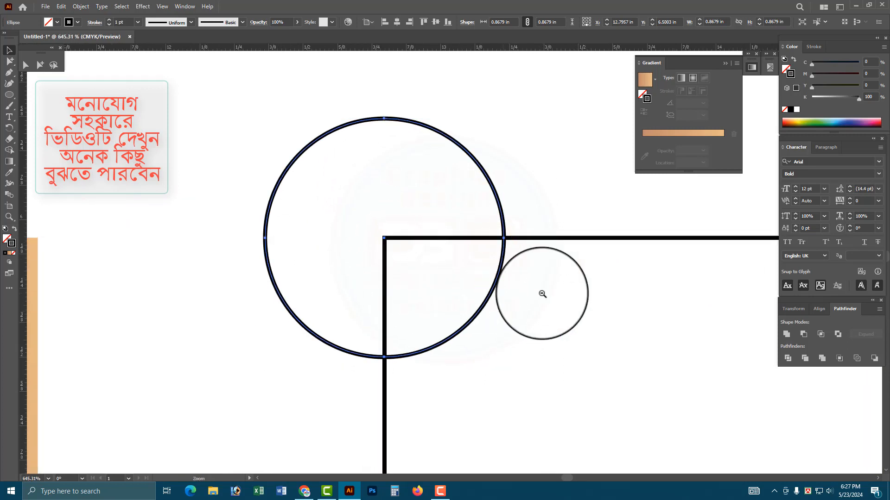
Step: Copy the circle onto the outlined rectangle's other three corners, centring each copy on its corner
left_click(542, 294, "ctrl+alt")
left_click(542, 294, "ctrl+alt")
left_click(543, 294, "ctrl+alt")
left_click(542, 294, "ctrl+alt")
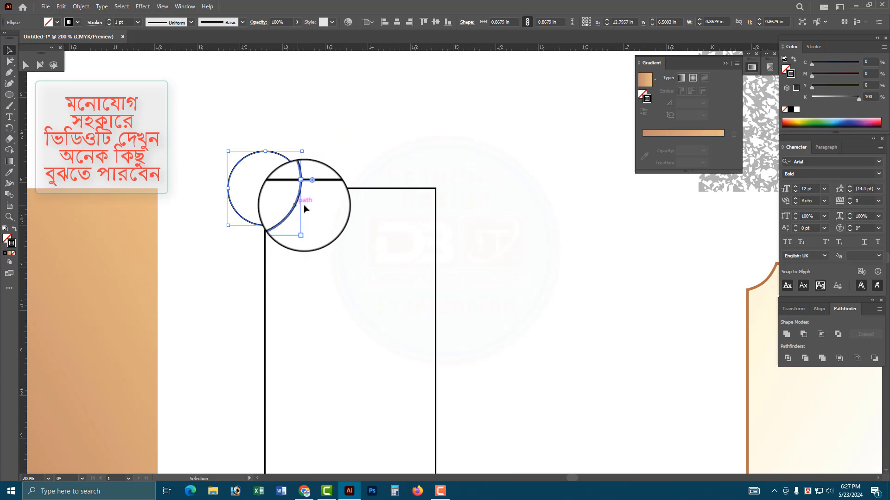
left_click_drag(301, 201, 471, 226)
left_click(402, 278, "ctrl+alt")
left_click_drag(324, 151, 467, 390)
scroll(510, 433, "up", 5)
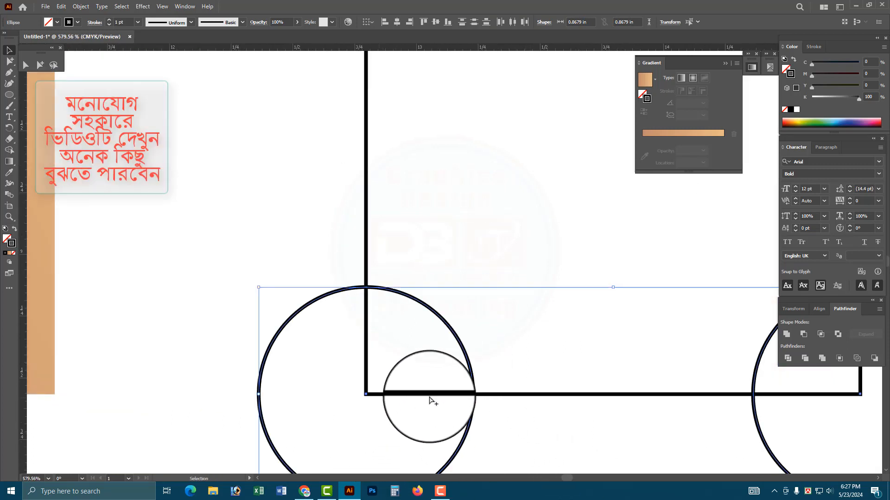
scroll(430, 399, "down", 7)
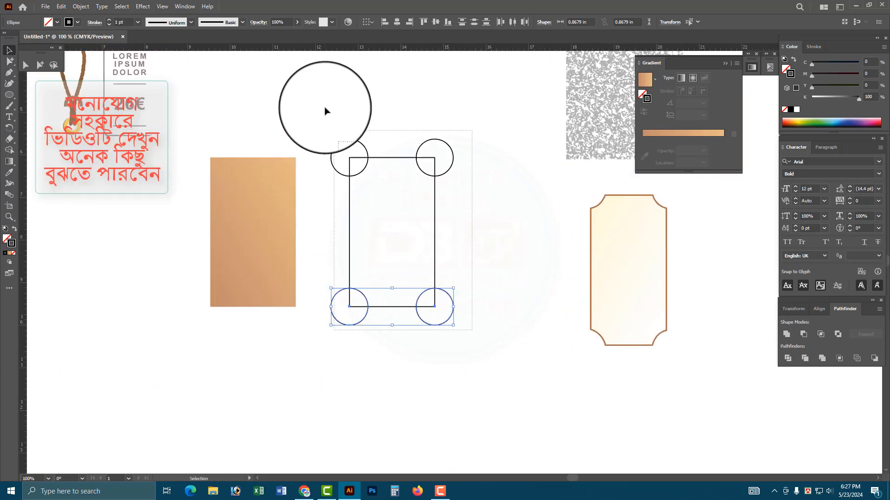
Step: Subtract the four corner circles from the outlined rectangle with Minus Front
key("ctrl+a")
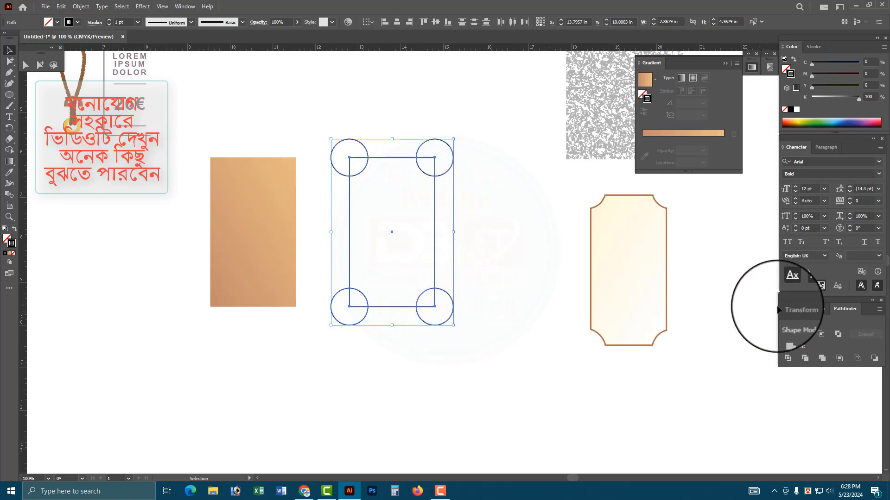
left_click(842, 313)
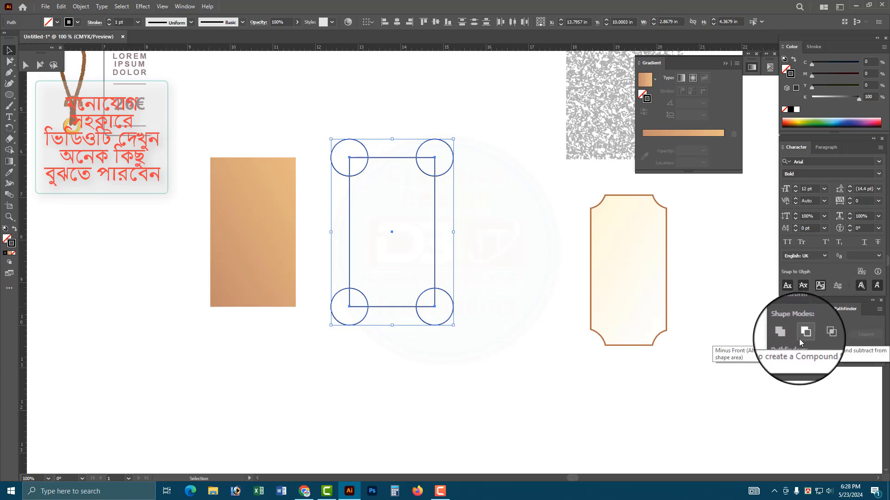
left_click(802, 335)
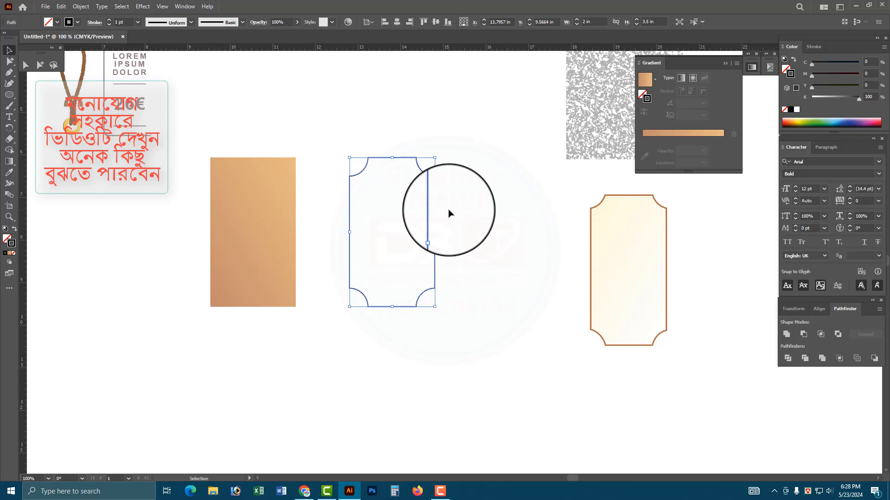
Step: Create an inner outline of the notched shape with Offset Path at -4 mm
left_click(640, 268)
left_click_drag(630, 261, 546, 262)
left_click_drag(432, 212, 460, 199)
left_click(417, 218)
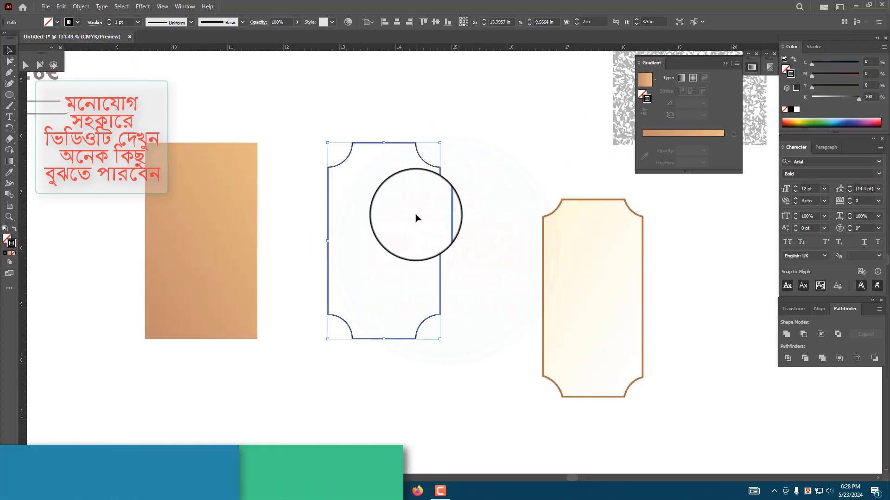
key("alt+o")
key("Right")
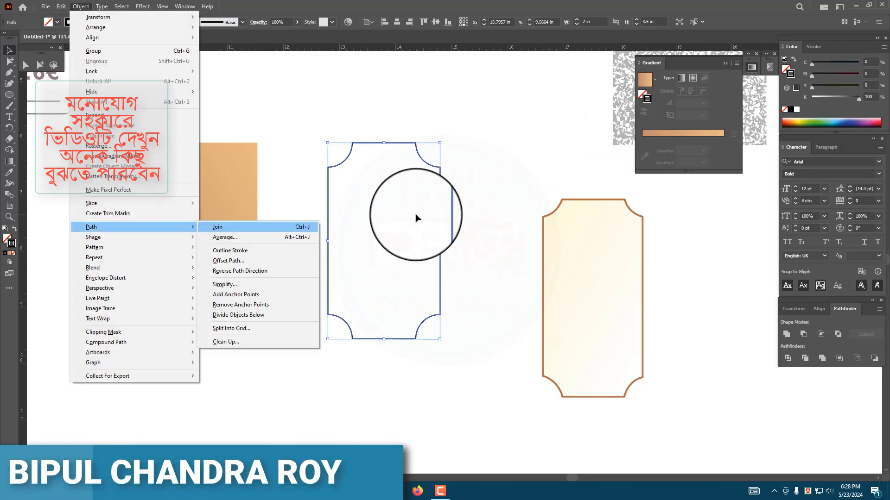
key("Down")
key("Down")
key("Down")
key("Return")
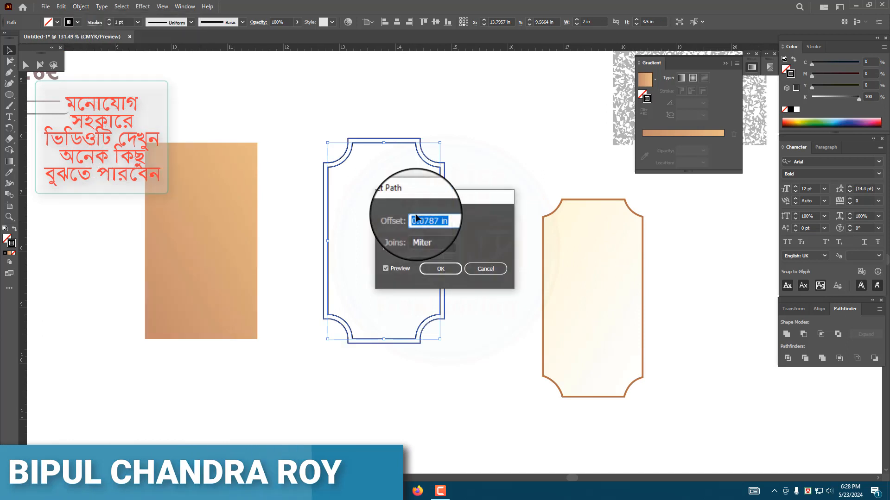
type("-4mm")
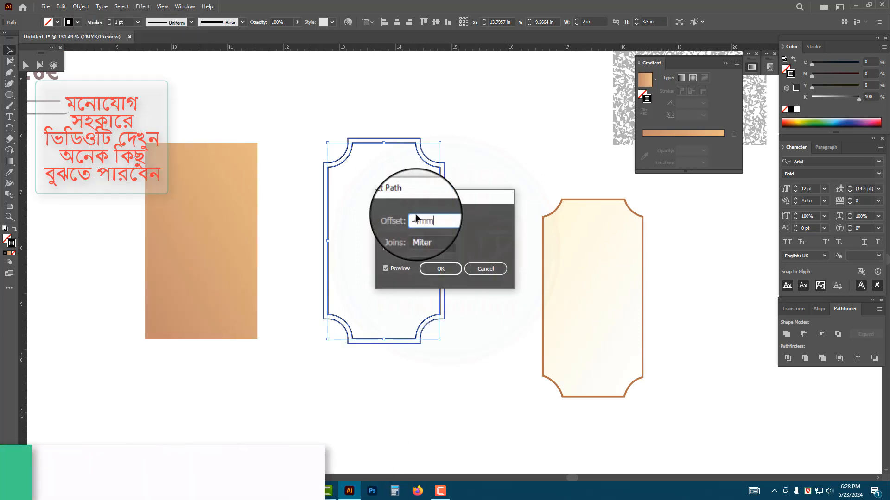
left_click(440, 270)
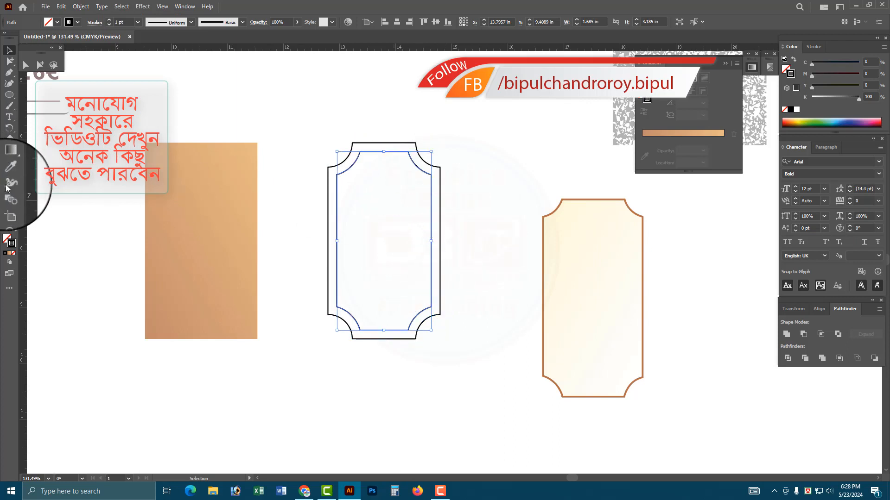
Step: Apply the reference tag's cream gradient fill and 2 pt brown stroke to the inner outline with the Eyedropper
left_click(631, 250)
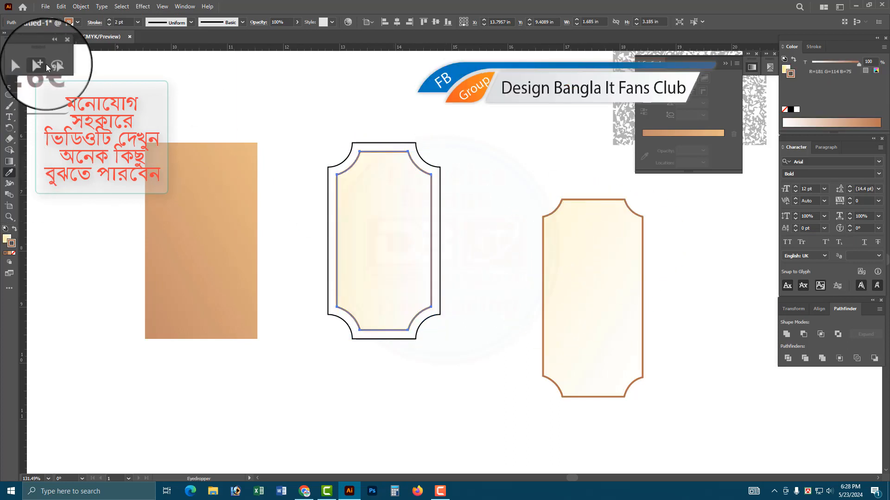
left_click(8, 49)
left_click(294, 90)
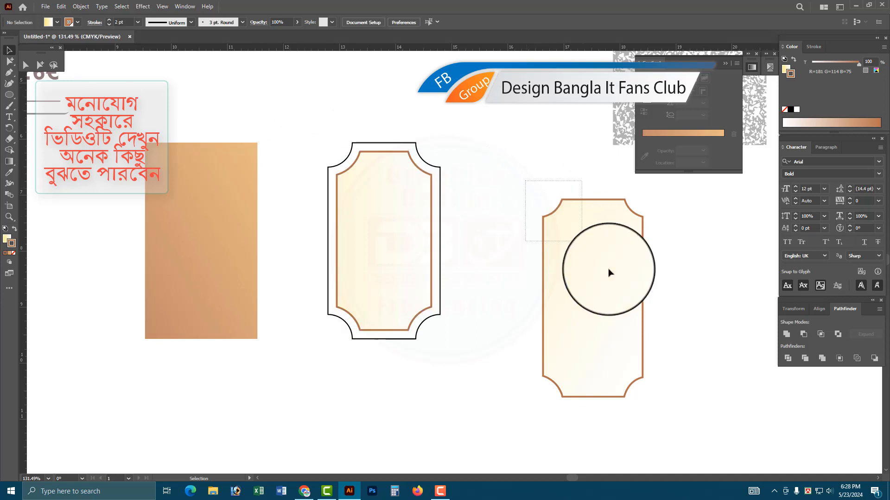
Step: Set the inner shape's fill gradient angle to -30° to match the reference tag, and delete the reference tag
left_click(609, 272)
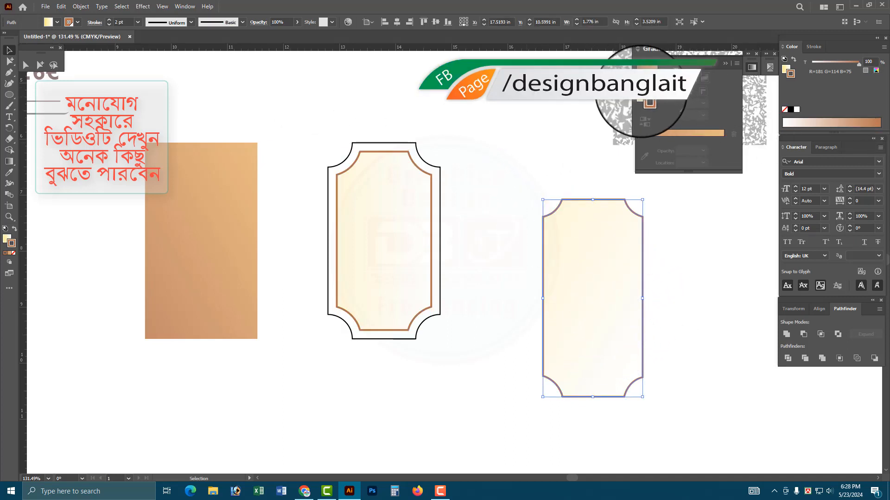
left_click(649, 102)
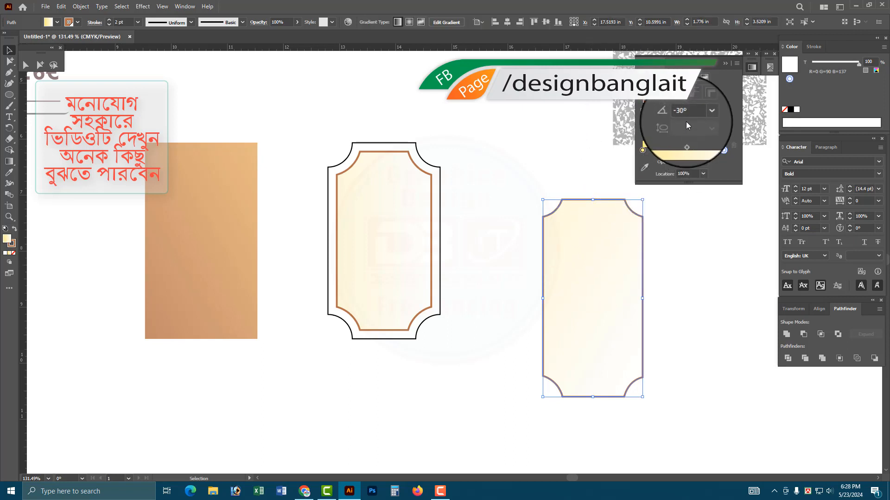
left_click(407, 202)
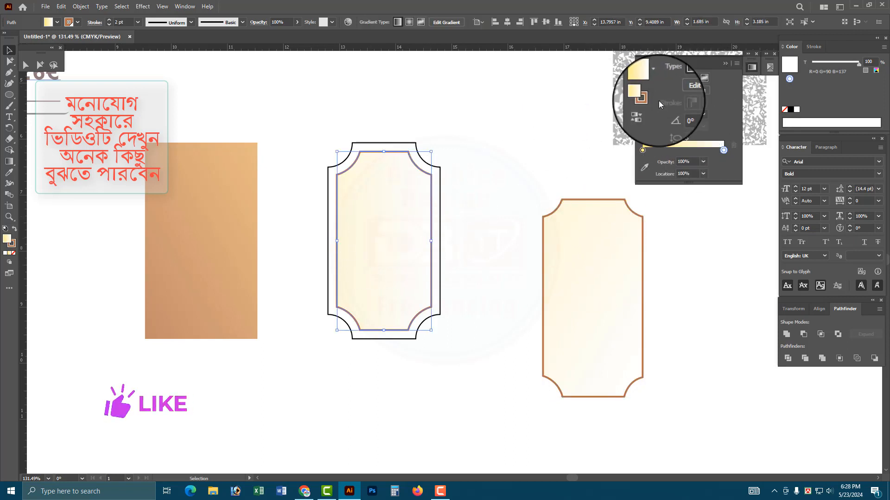
left_click_drag(687, 114, 634, 119)
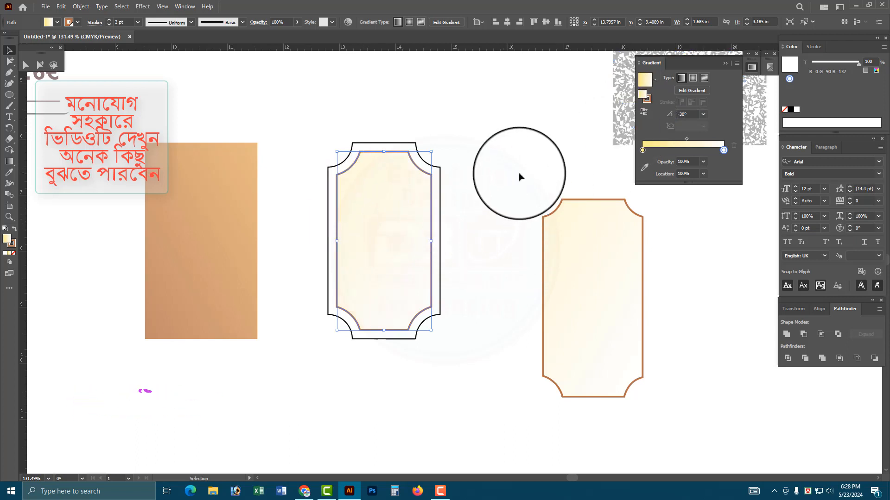
key("Delete")
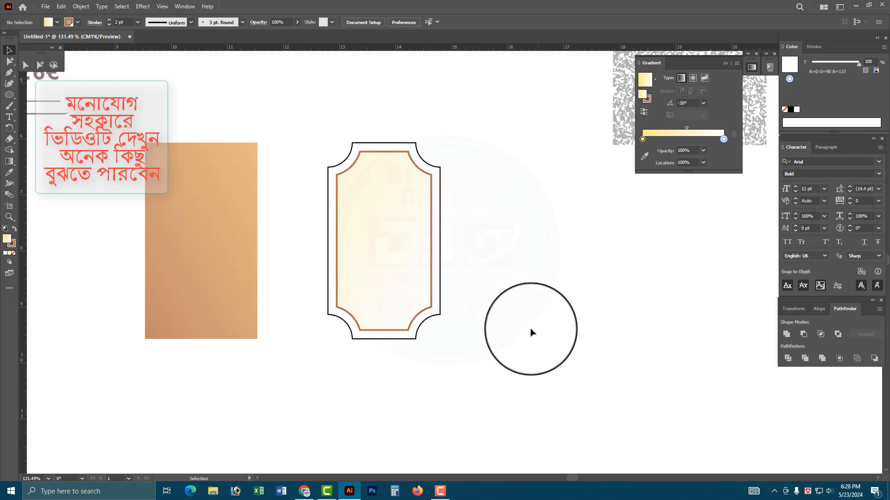
Step: Create an enlarged outer outline of the notched shape with Offset Path at 2 mm
left_click(425, 249, "ctrl+alt")
left_click_drag(507, 264, 550, 298)
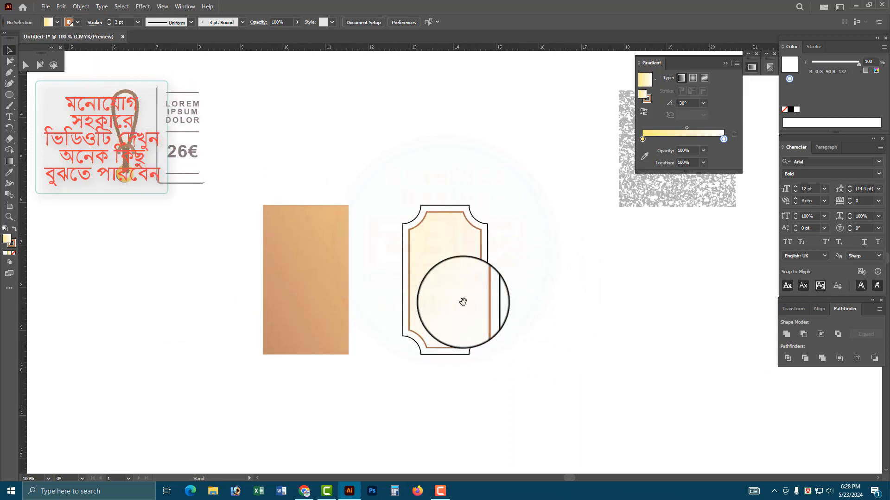
left_click_drag(428, 274, 452, 164)
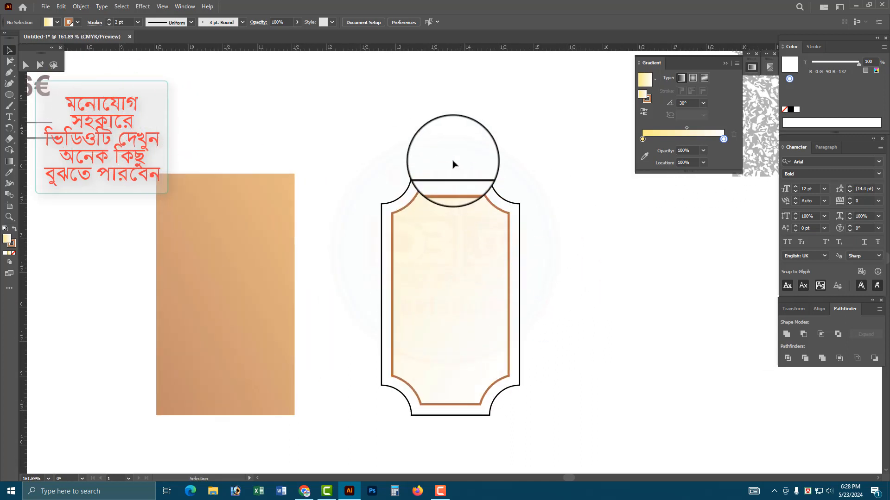
left_click(462, 179)
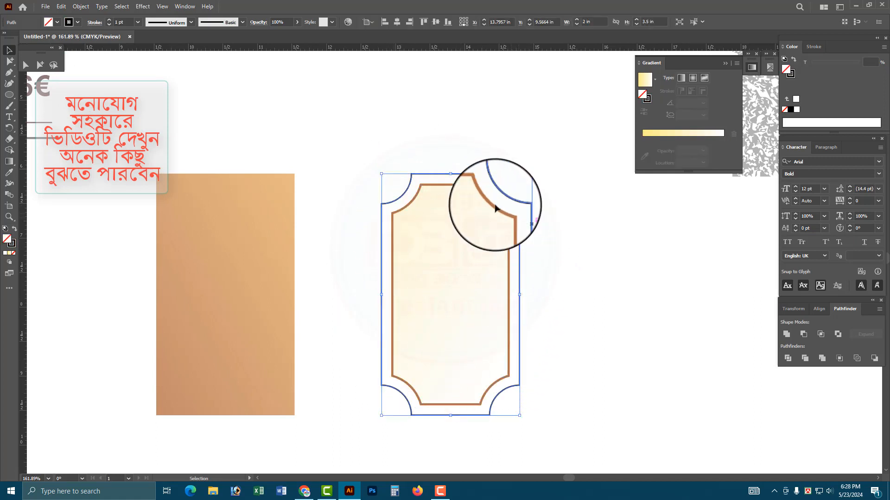
left_click(269, 204)
left_click(477, 176)
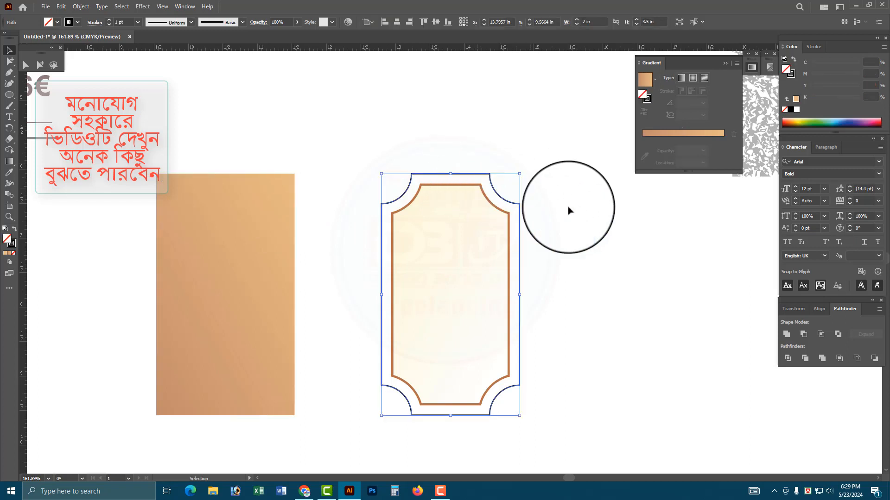
key("alt+o")
key("p")
key("Return")
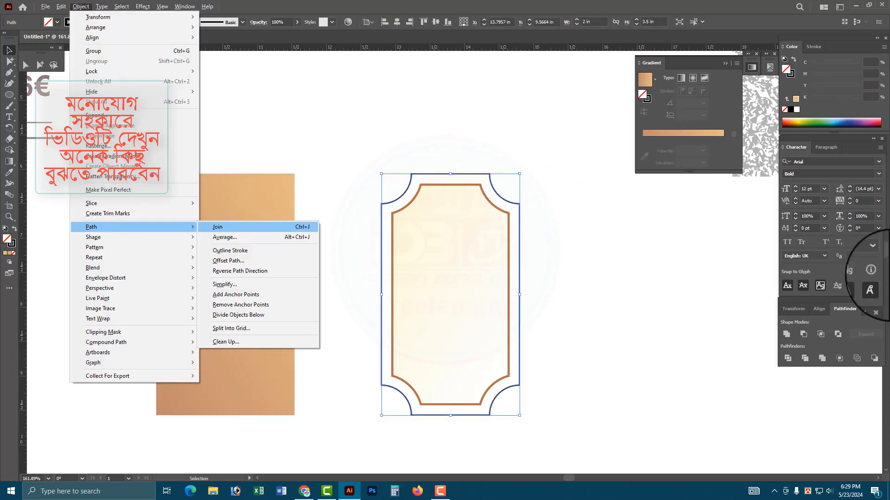
key("Return")
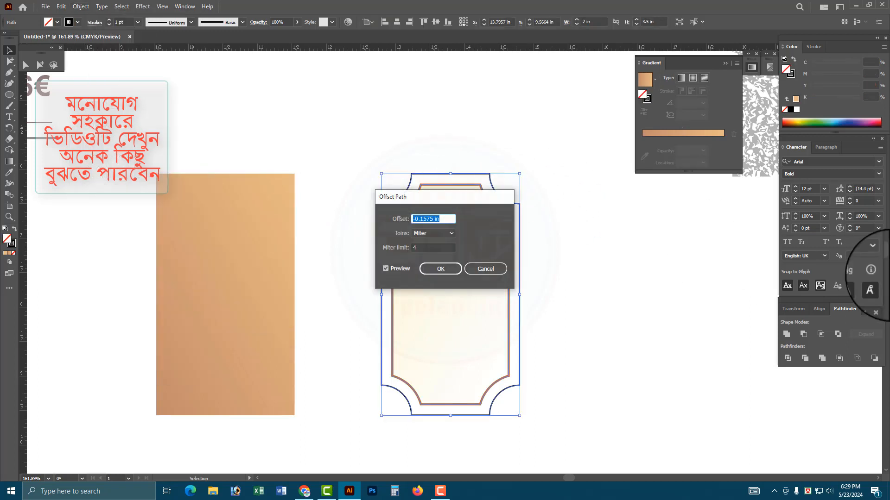
type("2mm")
key("Return")
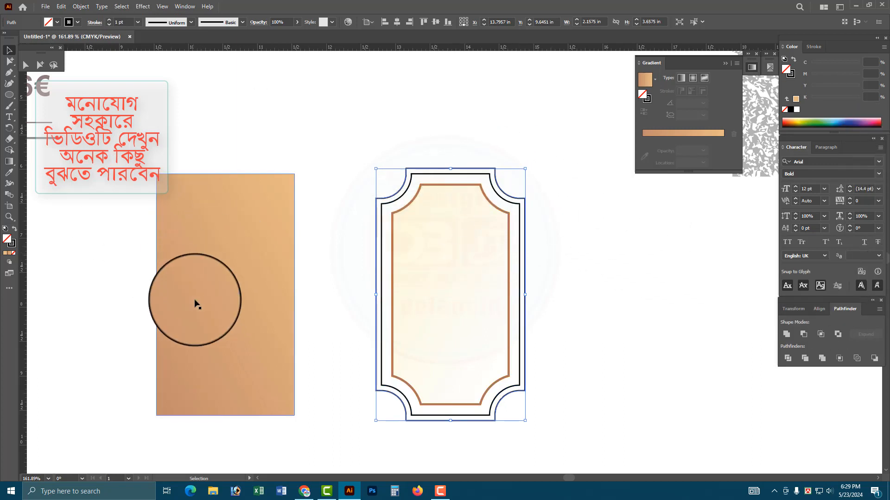
Step: Apply the spare rectangle's orange gradient fill at 30° to the outermost notched outline with the Eyedropper
left_click_drag(227, 247, 166, 260)
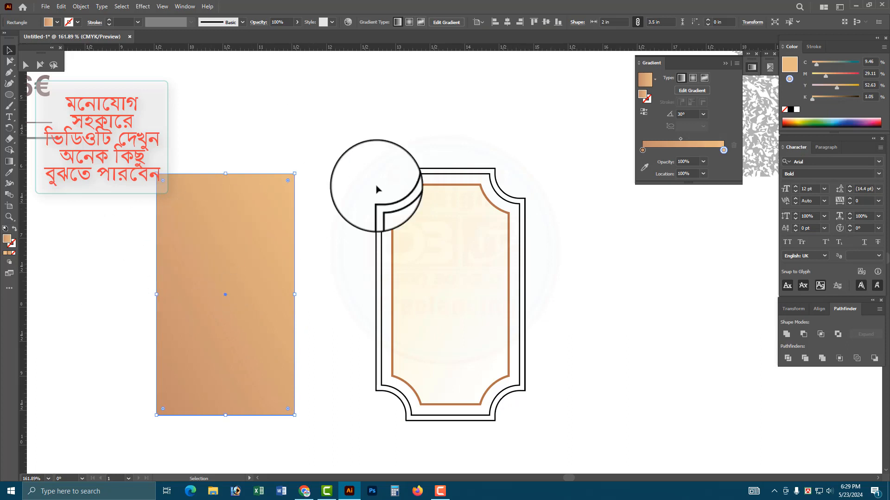
left_click(440, 170)
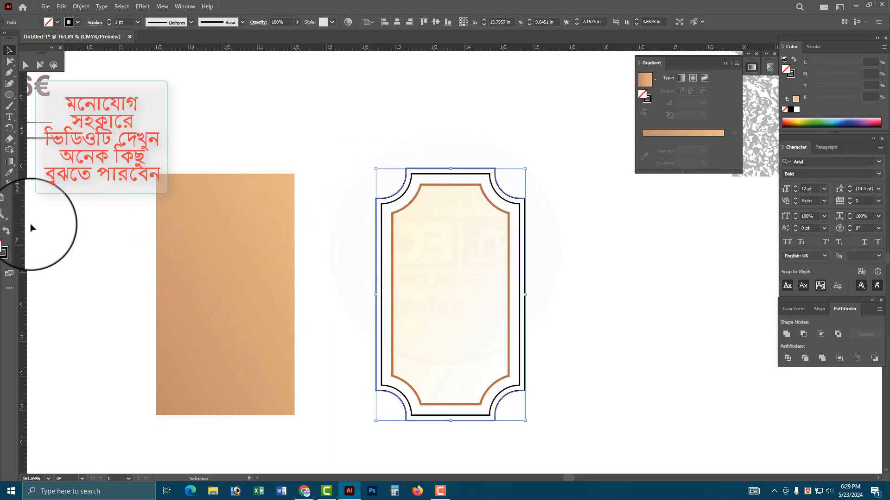
left_click(207, 250)
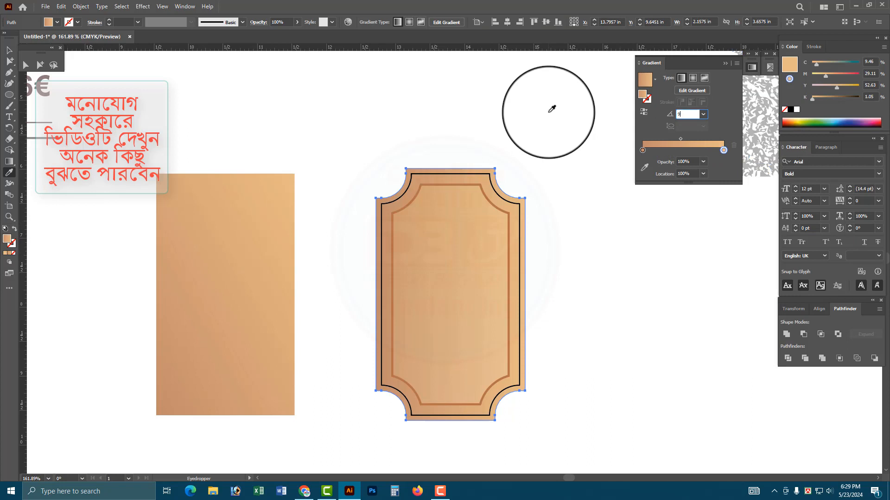
key("Return")
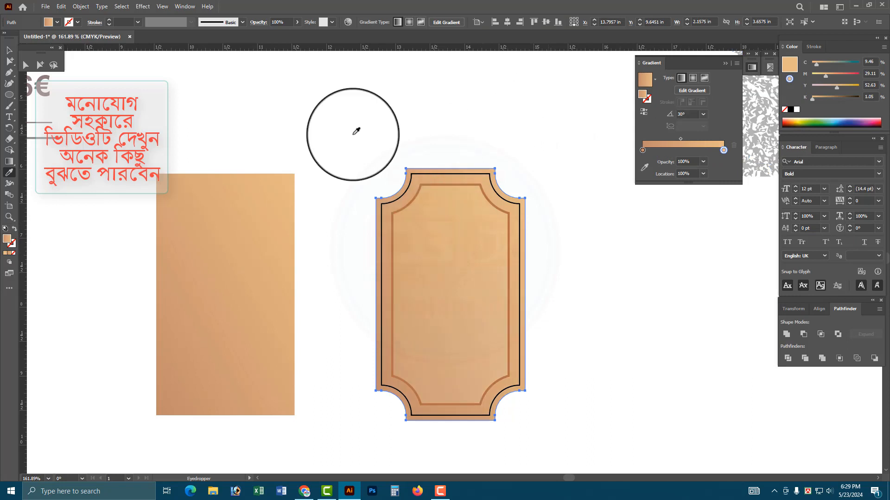
left_click(10, 50)
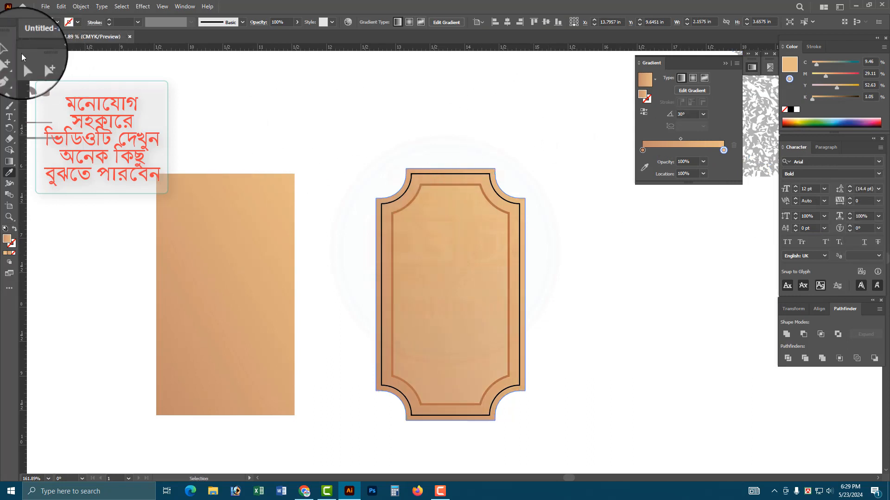
left_click(322, 96)
Step: Convert the middle notched outline into a guide and delete the spare gradient rectangle
left_click_drag(439, 298, 496, 319)
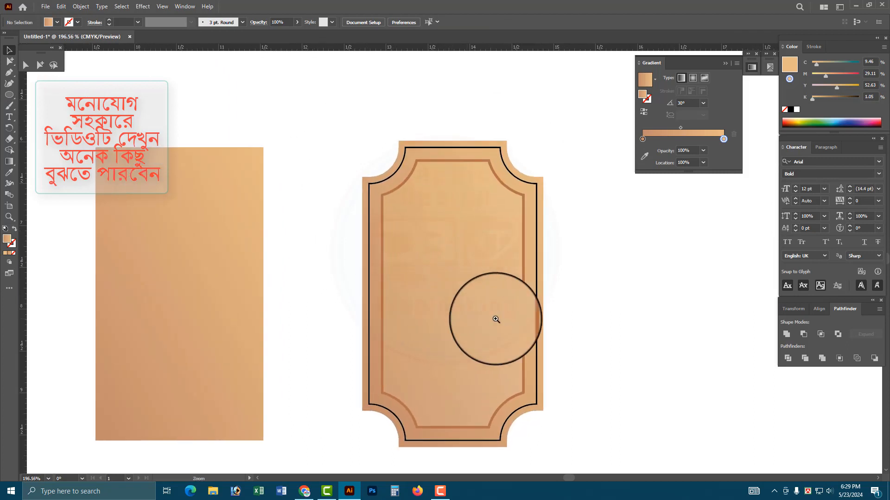
left_click(391, 179)
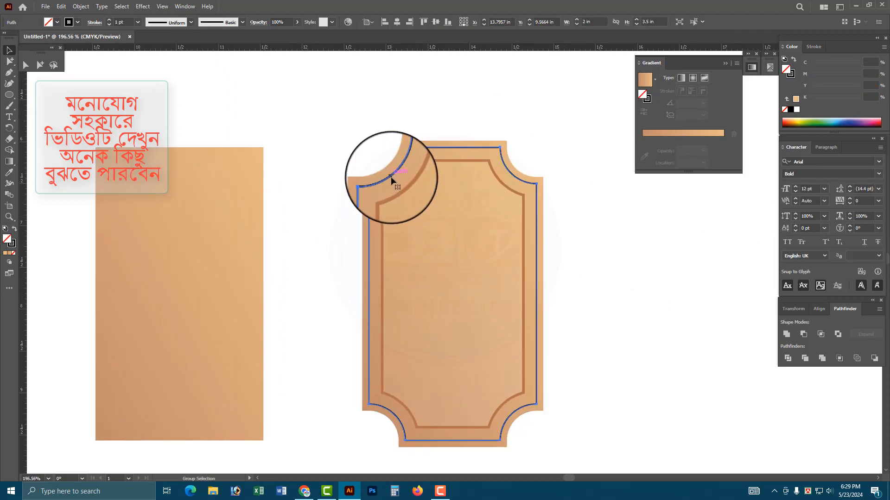
left_click(433, 119)
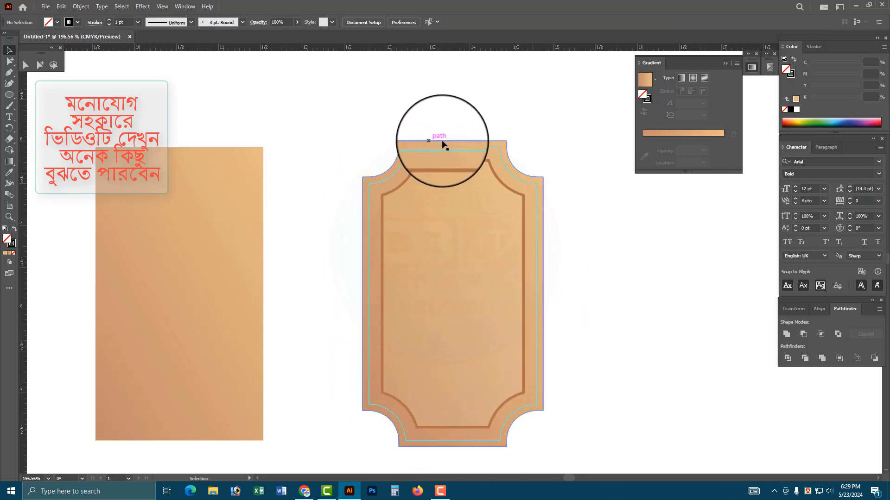
left_click(227, 272)
key("Delete")
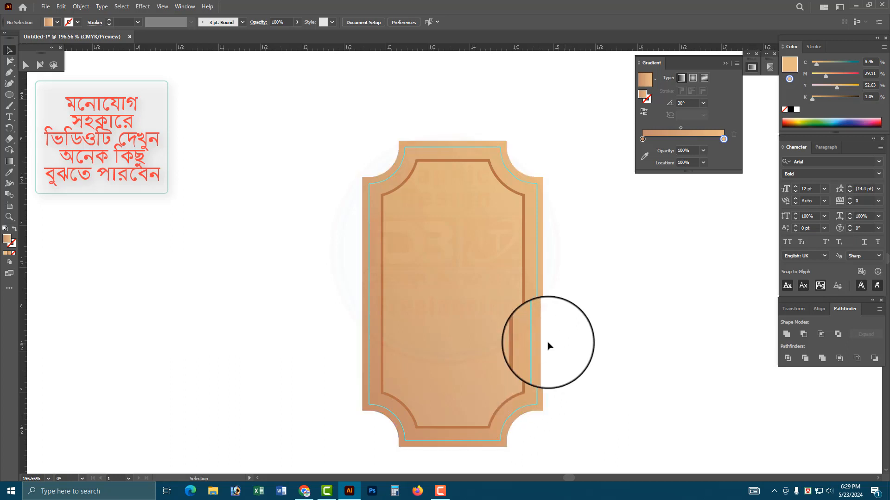
Step: Duplicate the outermost gradient shape in place and give the copy no fill and a 1 pt black stroke
left_click(536, 331)
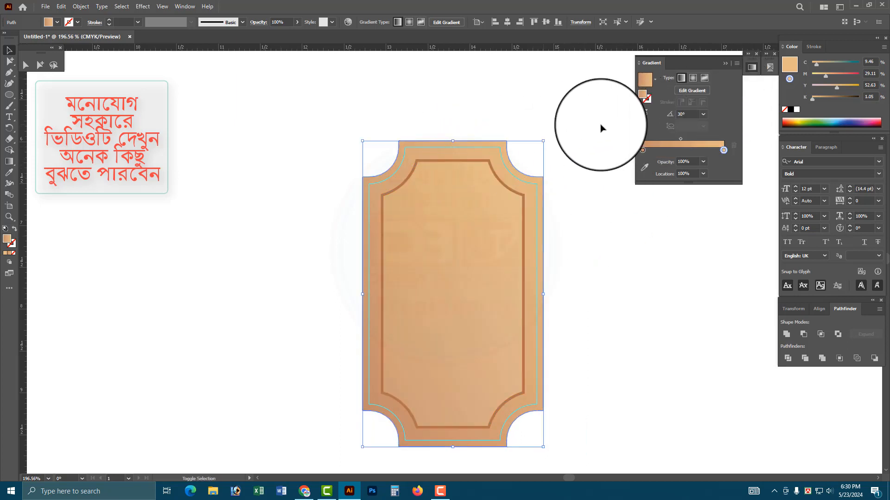
key("shift+x")
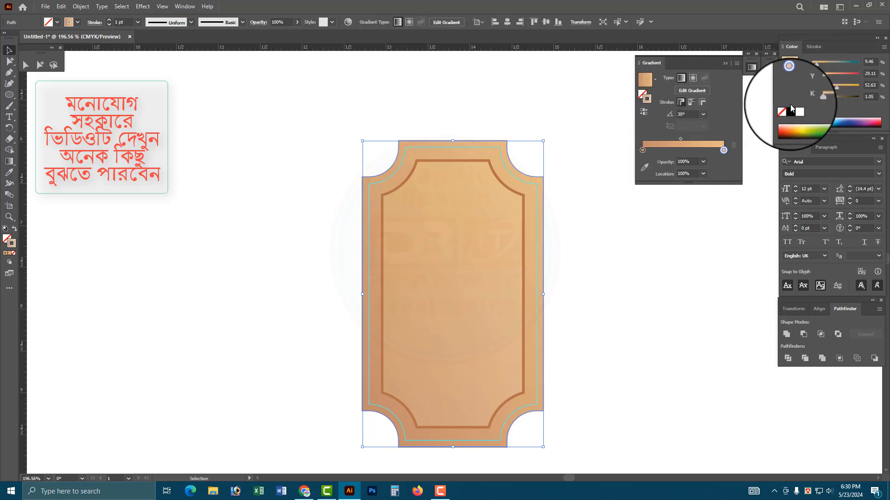
left_click(783, 112)
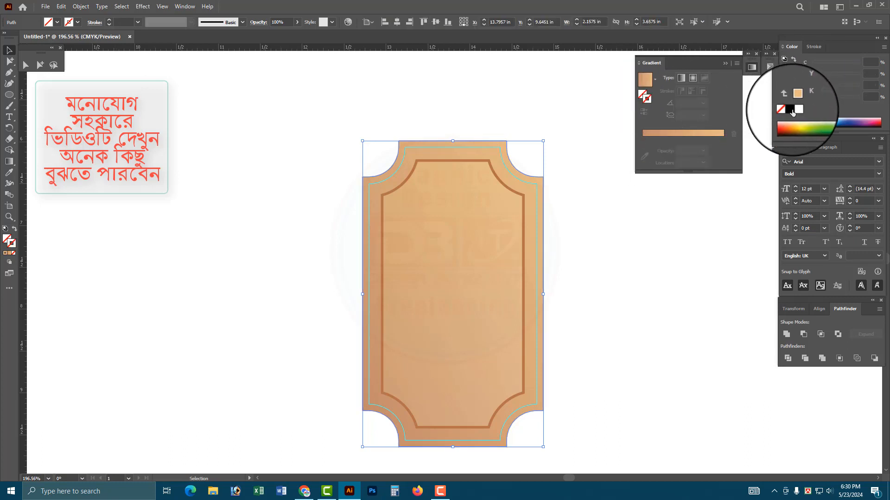
left_click(791, 109)
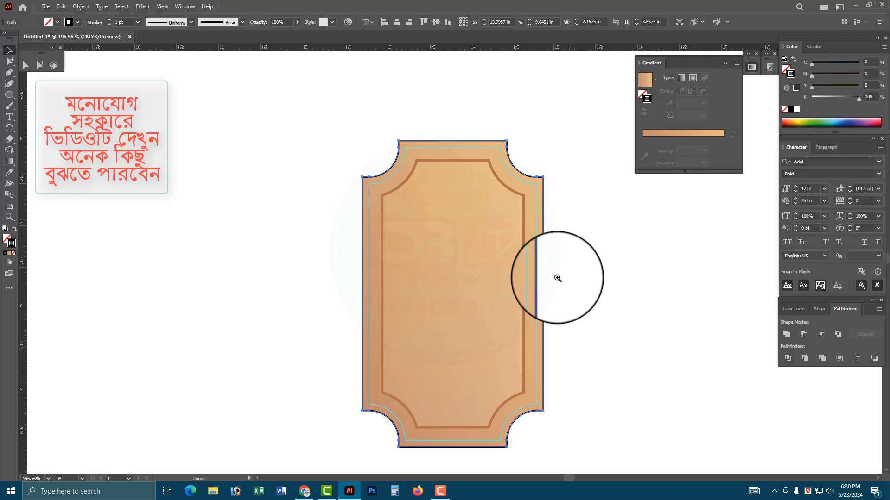
Step: Try the grey speckled texture at different positions over the tag, and move it back beside the tag
key("ctrl+1")
left_click_drag(552, 135, 456, 267)
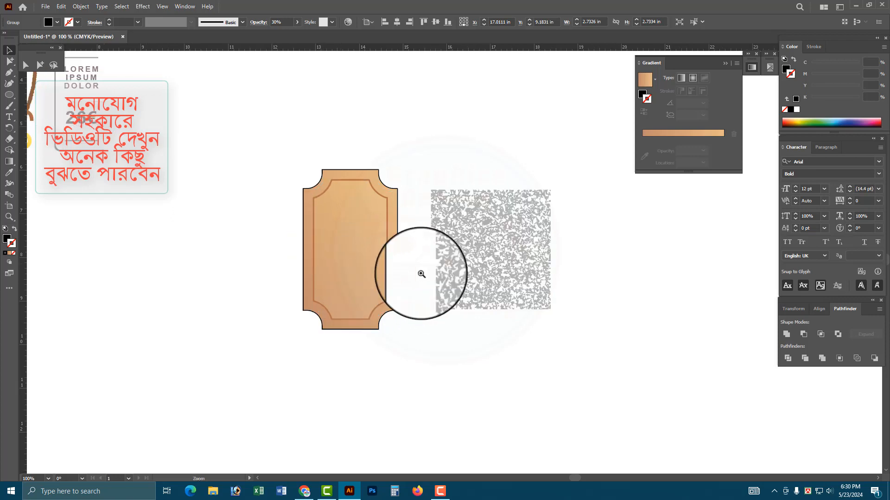
scroll(440, 284, "up", 3, "alt")
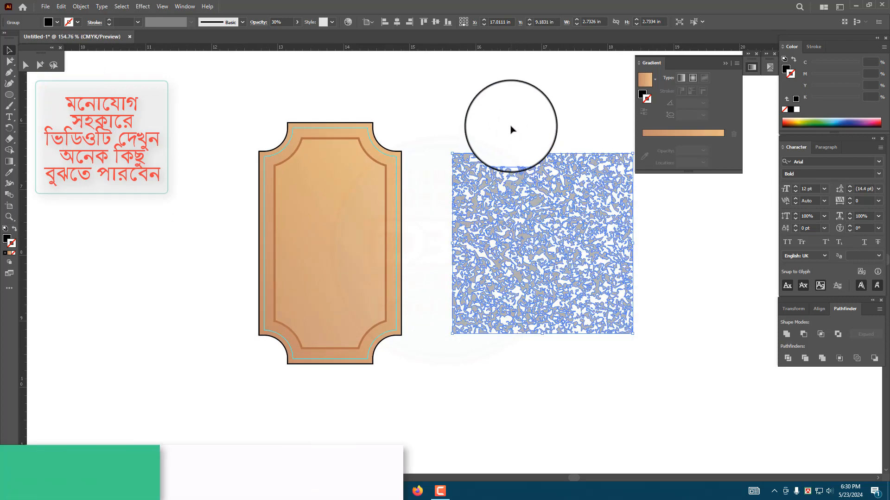
left_click(510, 130)
left_click(507, 231)
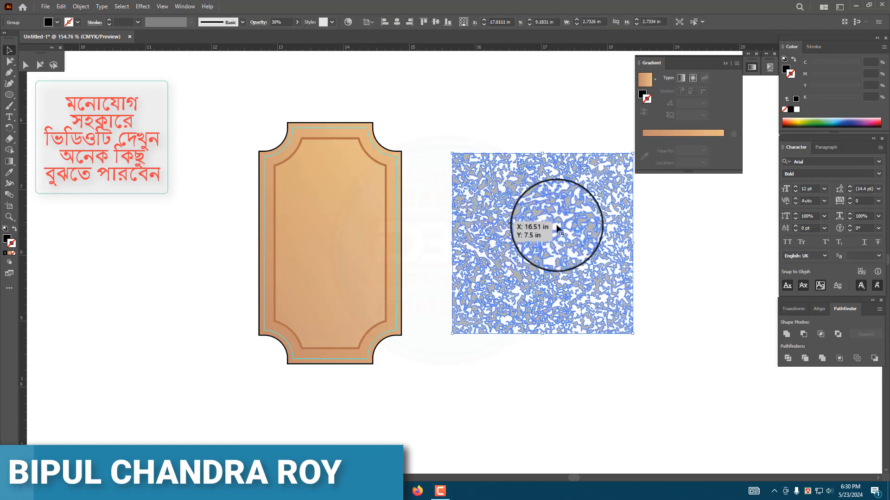
left_click(434, 199)
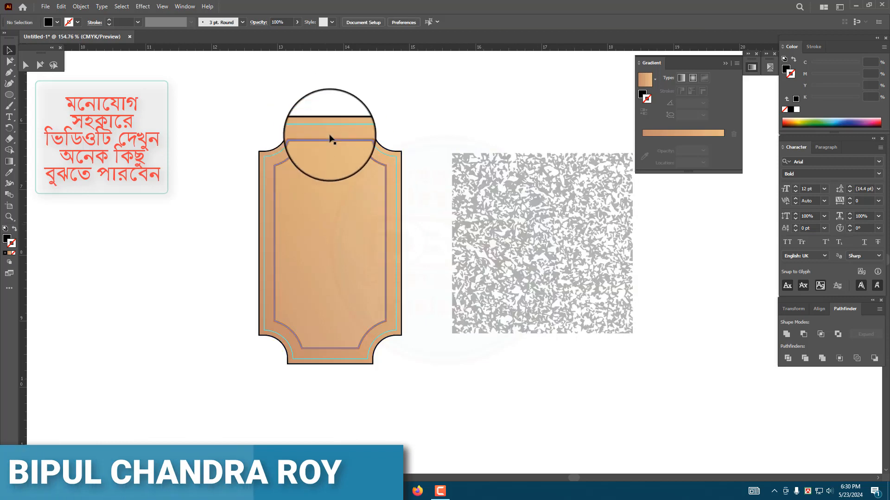
left_click(517, 201)
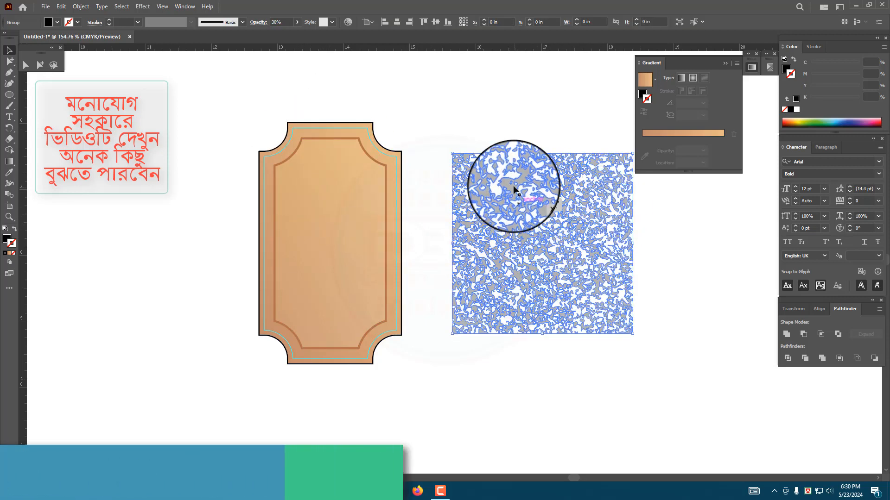
left_click_drag(510, 185, 296, 157)
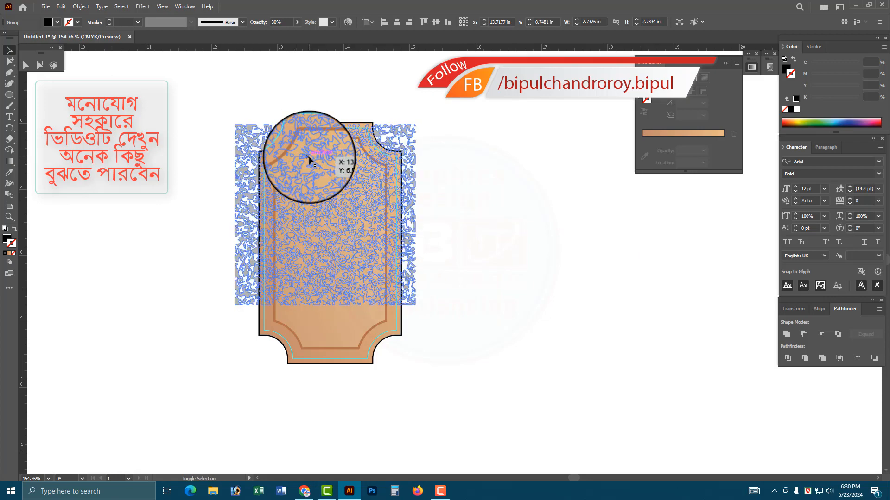
left_click(486, 199)
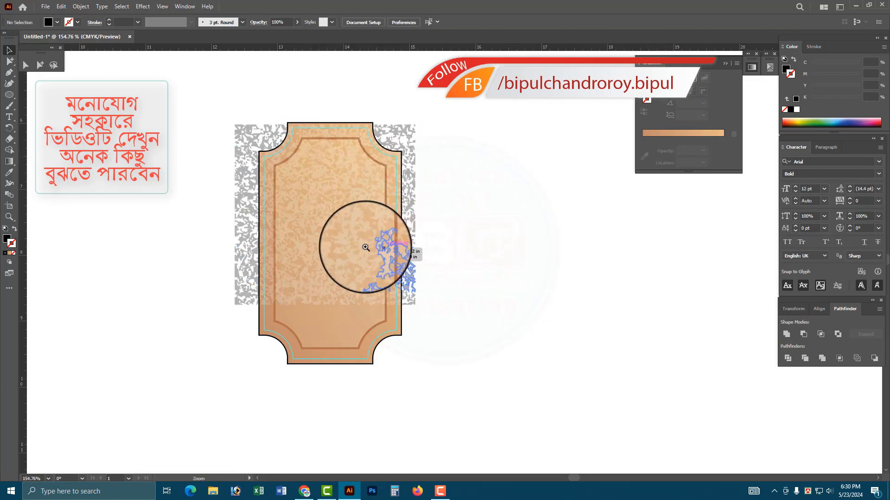
left_click_drag(444, 163, 356, 189)
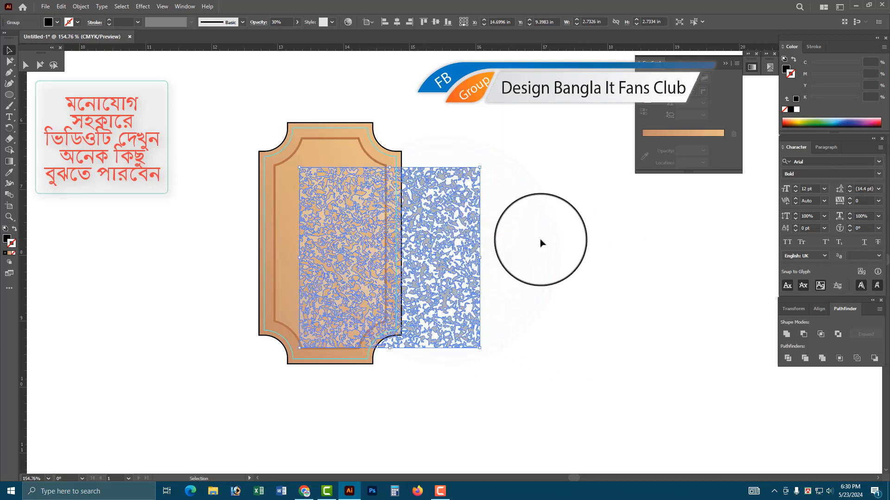
left_click(540, 242)
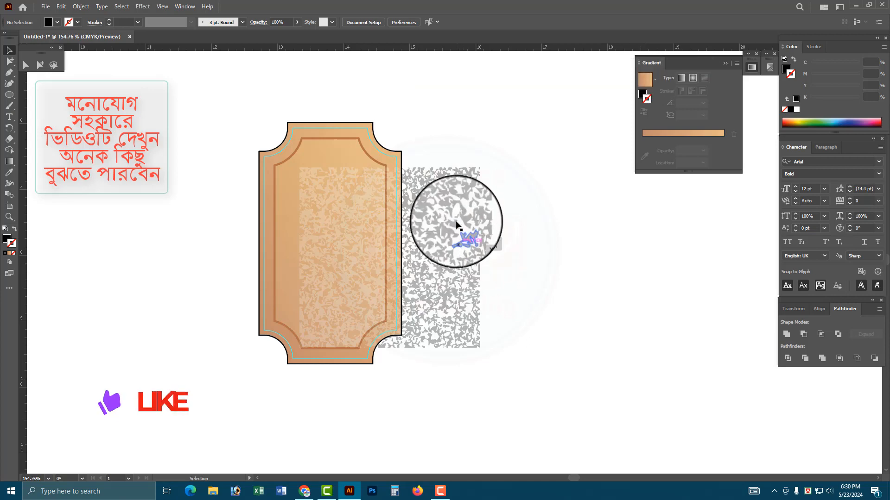
left_click_drag(462, 235, 622, 224)
left_click(552, 204)
left_click(552, 204)
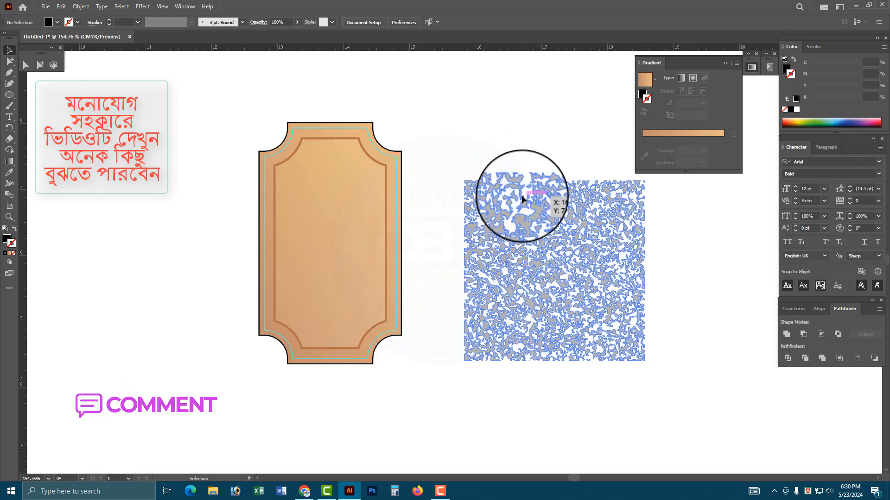
Step: Check the opacity of the texture's individual paths and of the whole texture group
left_click(40, 65)
left_click(510, 190)
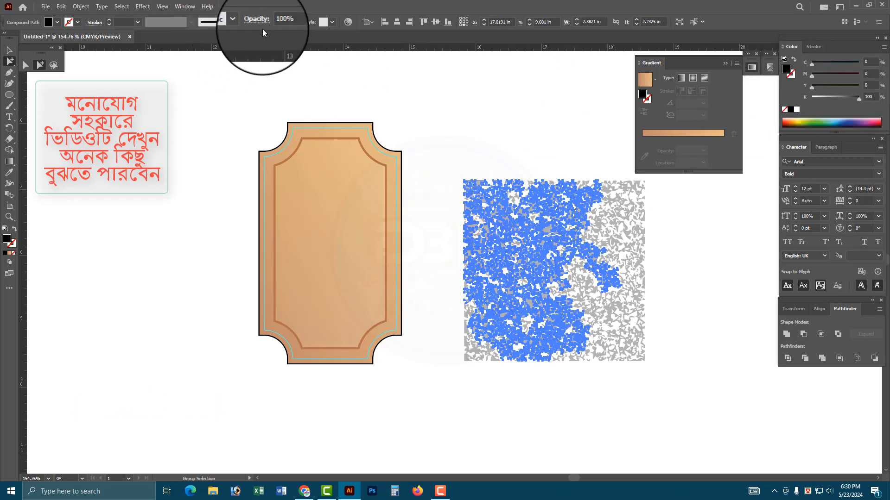
left_click(486, 125)
left_click(9, 50)
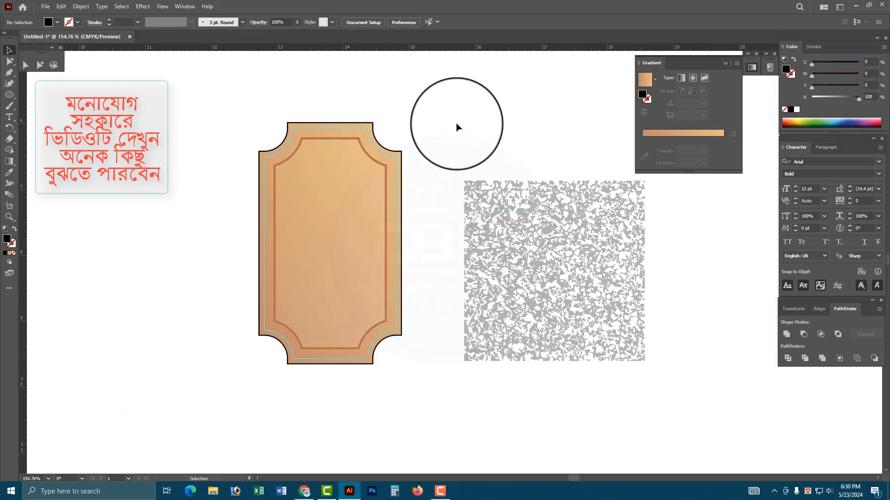
left_click(509, 222)
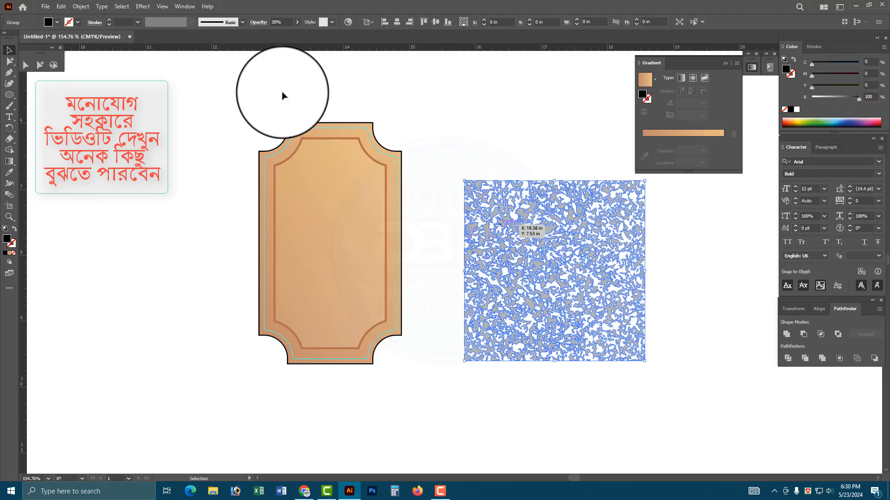
Step: Move the speckled texture onto the tag and stretch it vertically until it covers the whole shape
left_click_drag(519, 227, 550, 318)
left_click(478, 135)
key("ctrl+space")
key("ctrl+0")
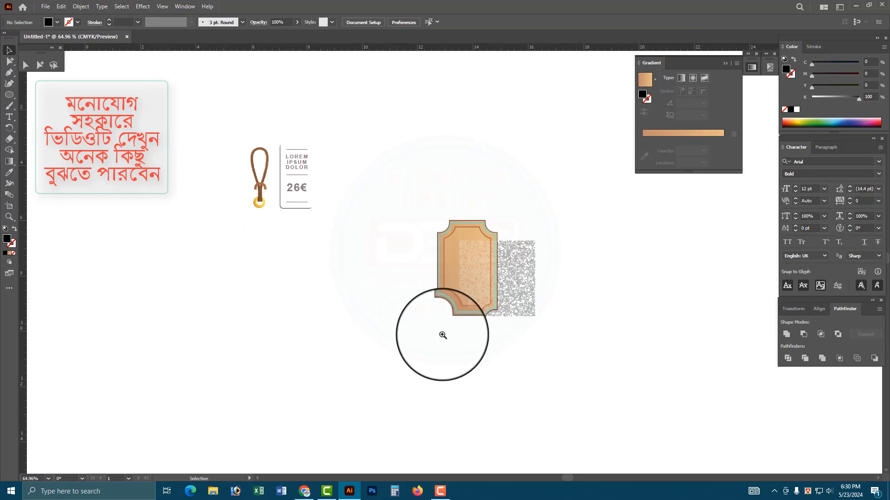
left_click_drag(483, 280, 619, 353)
key("space")
left_click_drag(514, 284, 432, 271)
left_click_drag(476, 221, 356, 167)
left_click_drag(361, 303, 363, 442)
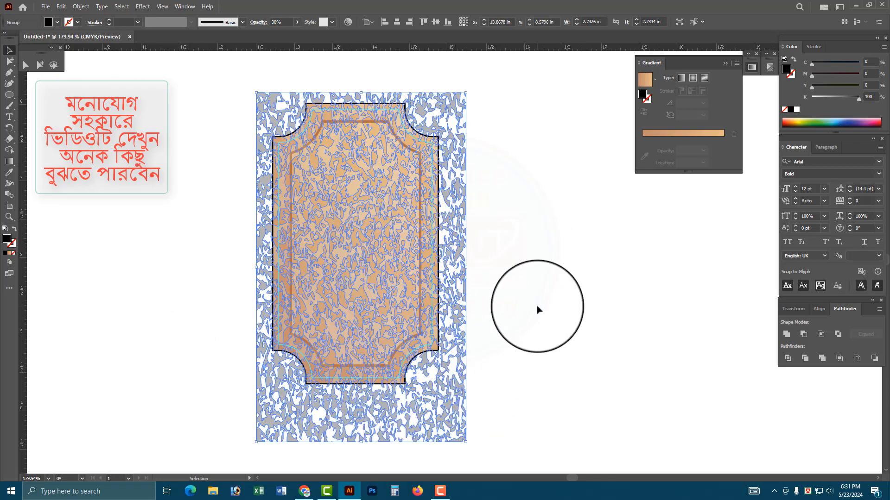
Step: Undo the speckled texture's vertical stretch and move the texture off the tag to the empty area beside it
left_click(537, 309)
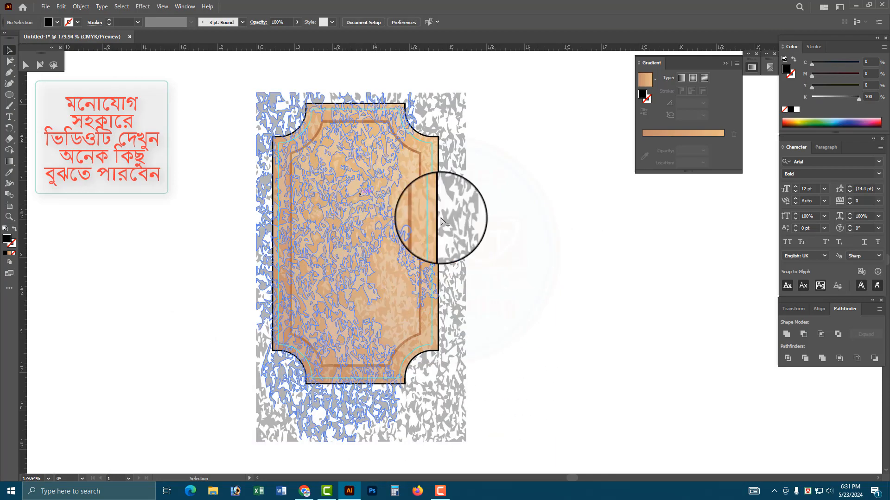
key("ctrl+z")
left_click_drag(413, 218, 601, 218)
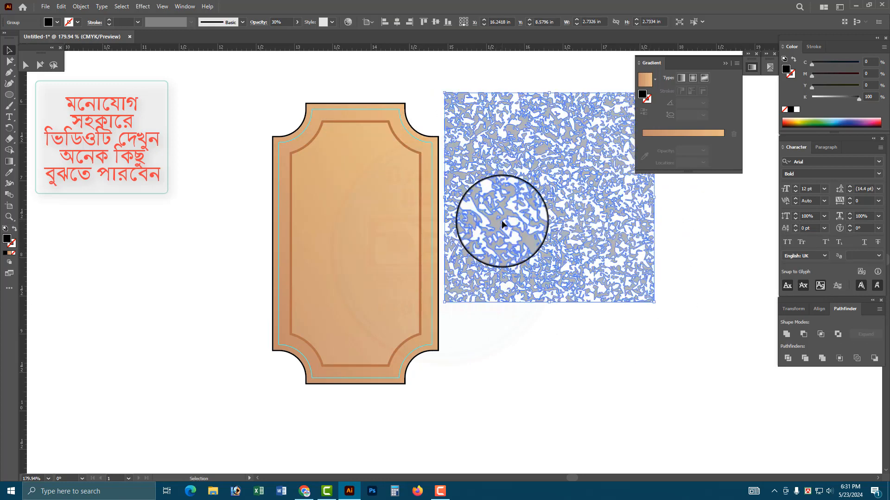
Step: Duplicate the speckled texture directly below the original so the two pieces form one tall strip
left_click_drag(508, 103, 509, 293)
scroll(484, 313, "up", 6)
left_click(580, 281, "ctrl+alt")
left_click(580, 281, "ctrl+alt")
left_click(581, 281, "ctrl+alt")
left_click(571, 277, "ctrl+alt")
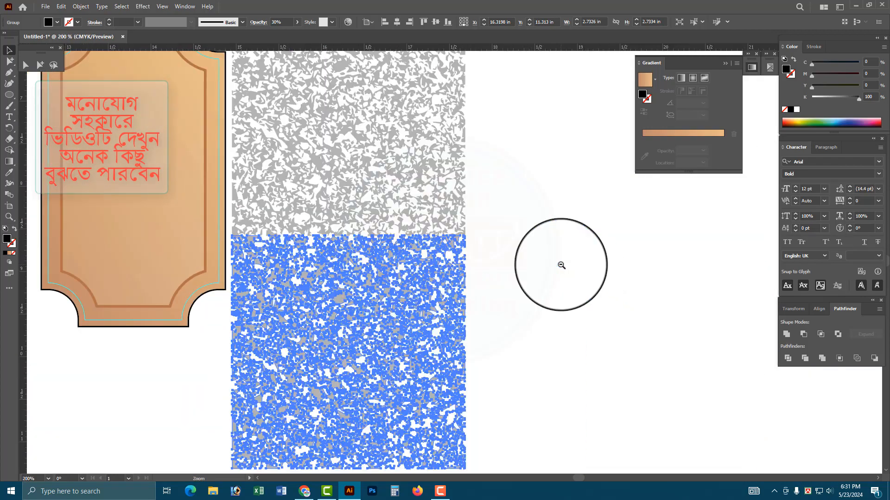
left_click(563, 267, "ctrl+alt")
Step: Select both speckled texture pieces and group them into a single object
left_click_drag(450, 284, 354, 201)
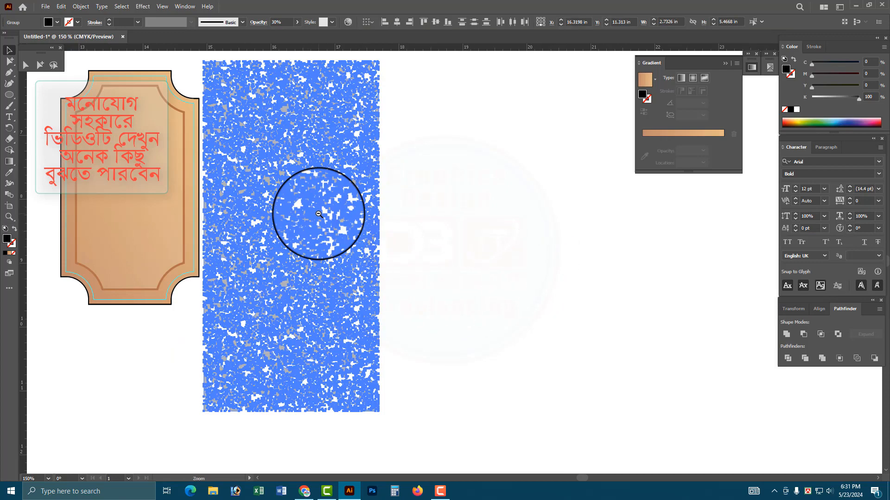
left_click(364, 224, "ctrl+alt")
left_click(501, 263)
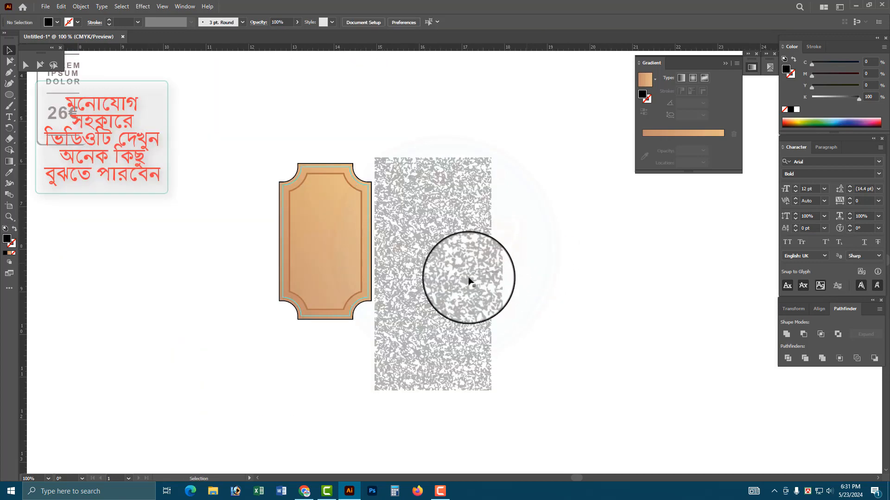
left_click_drag(492, 274, 452, 272)
left_click(516, 273)
key("ctrl+z")
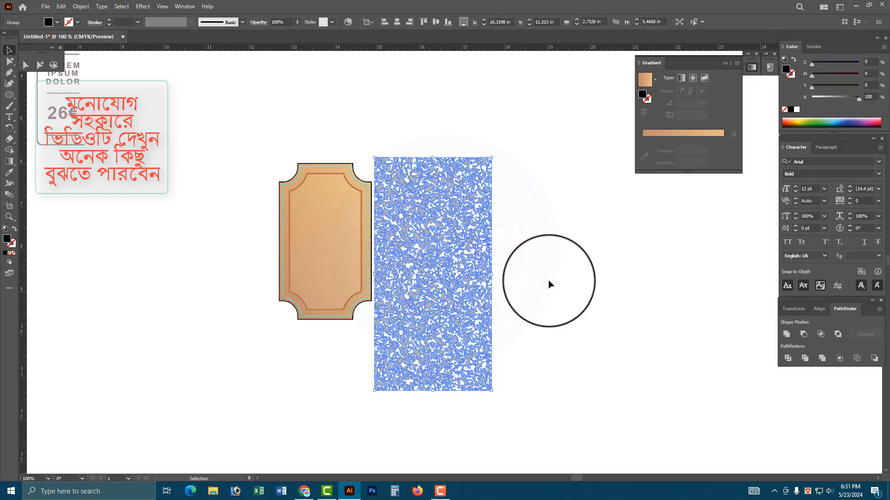
left_click(553, 280)
Step: Draw a scattered cluster of irregular, partly overlapping black polygons with the Pen tool in the empty area beside the texture
left_click(430, 255, "ctrl")
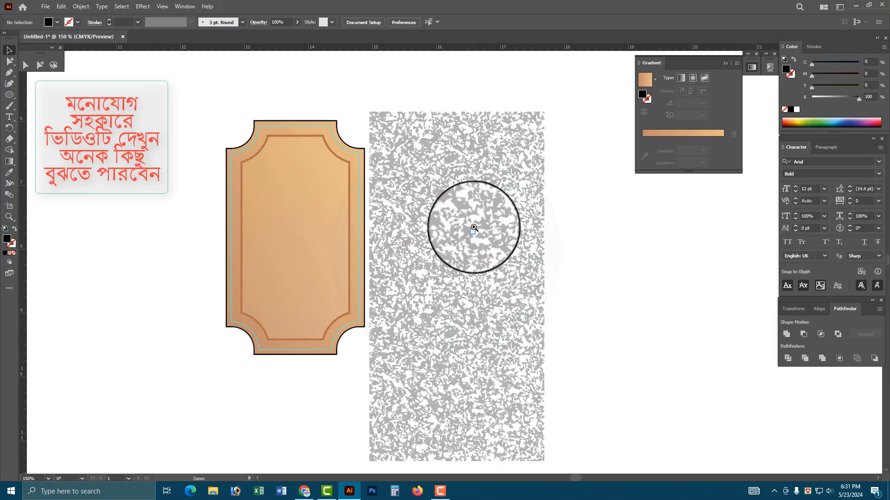
scroll(459, 223, "up", 1)
left_click(8, 74)
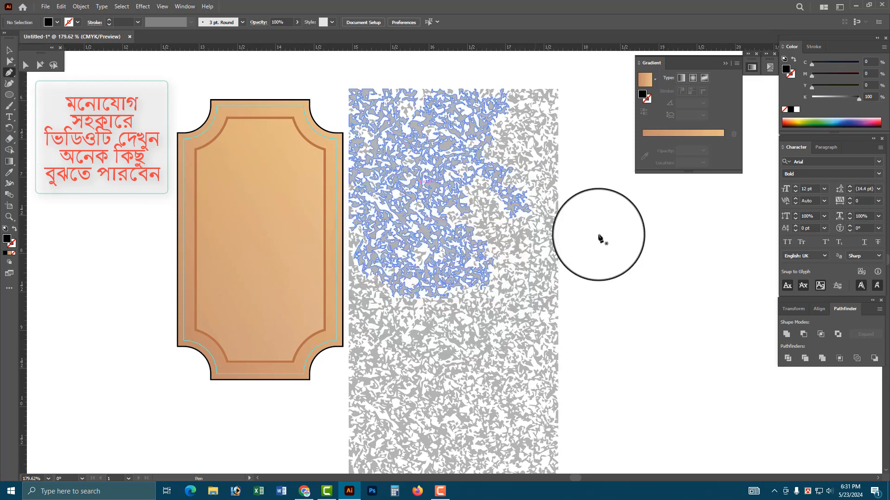
left_click(611, 236)
left_click(616, 214)
left_click(628, 227)
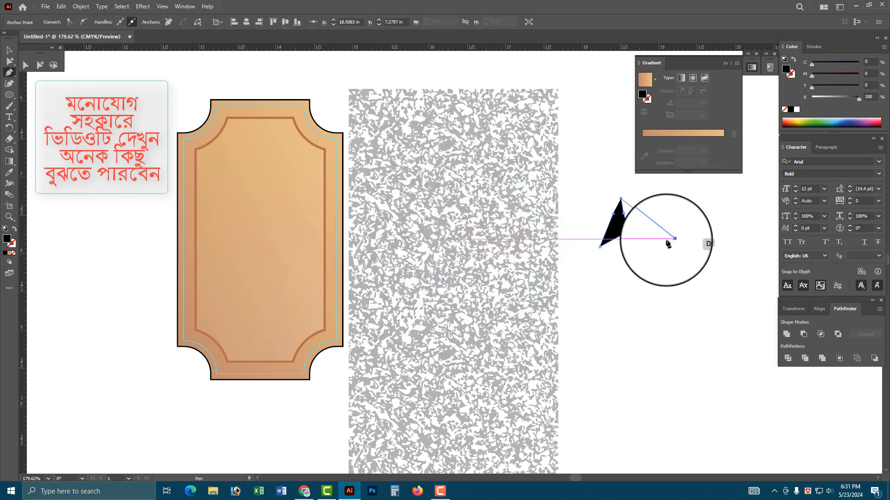
left_click(672, 218)
left_click(682, 240)
left_click(648, 263)
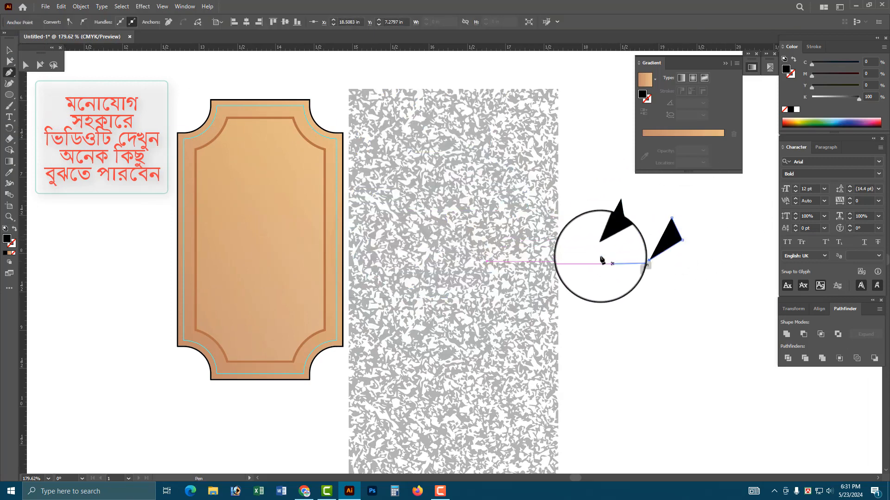
left_click(596, 146)
left_click(593, 177)
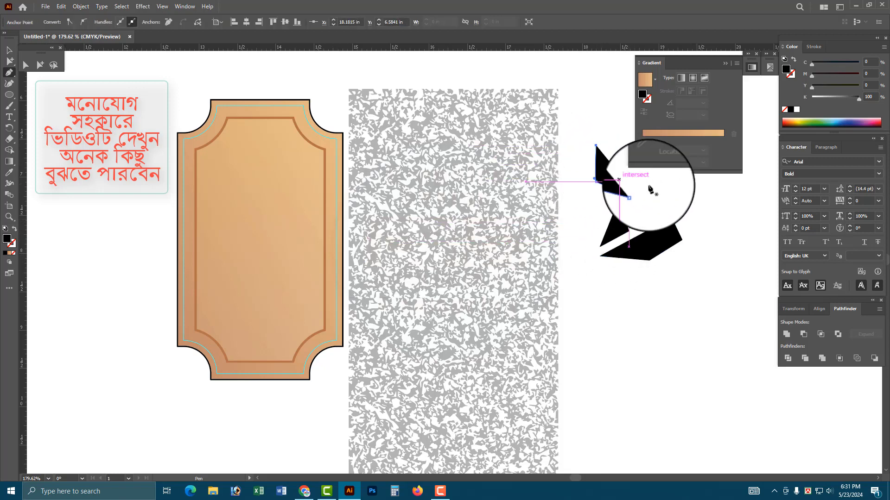
left_click(668, 179)
left_click(698, 185)
left_click(629, 204)
left_click(672, 279)
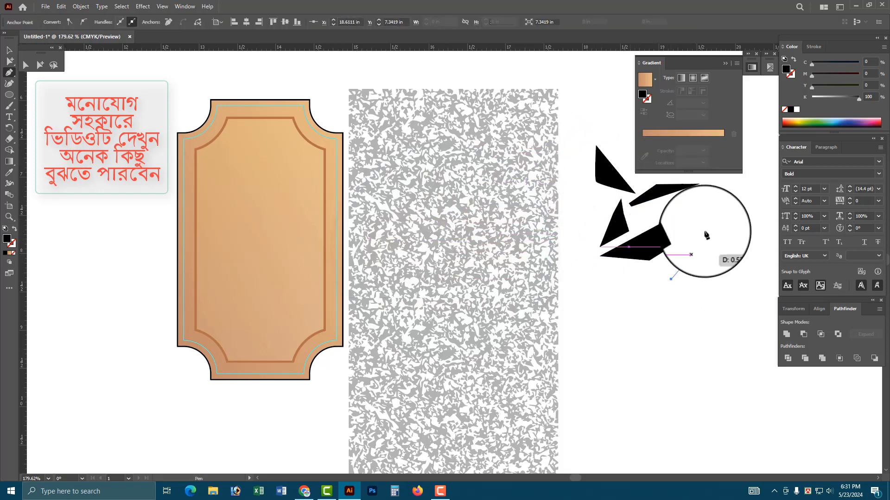
left_click(705, 231)
left_click(676, 201)
left_click(672, 279)
left_click(614, 303)
left_click(578, 217)
left_click(578, 201)
left_click(595, 207)
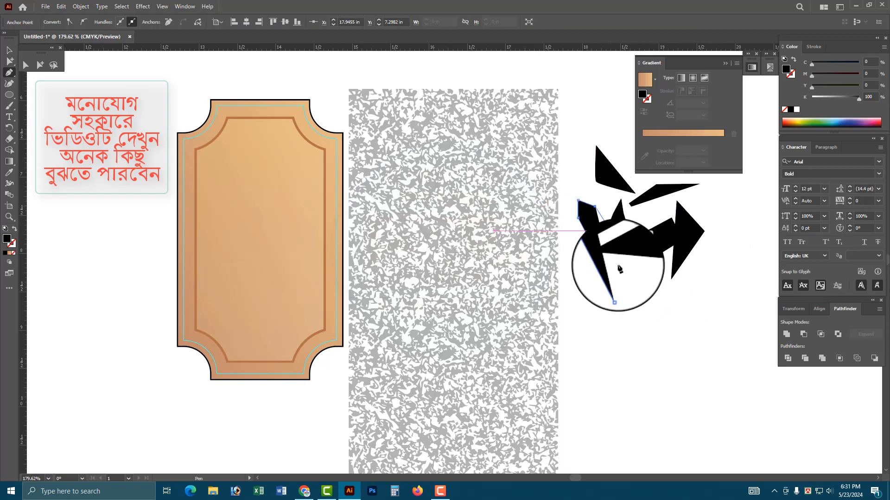
left_click(635, 287)
left_click(697, 310)
left_click(712, 266)
left_click(677, 293)
left_click(635, 287)
left_click(647, 267)
left_click(587, 318)
left_click(624, 339)
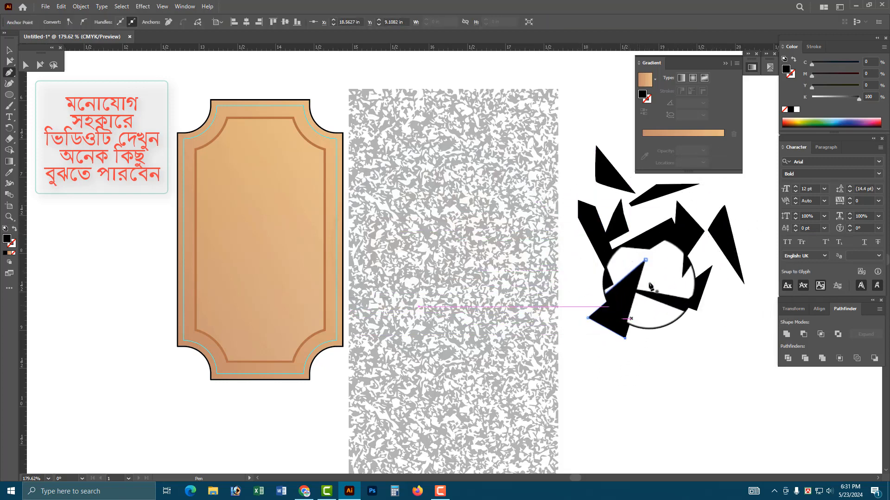
left_click(645, 260)
left_click(624, 216)
left_click(651, 216)
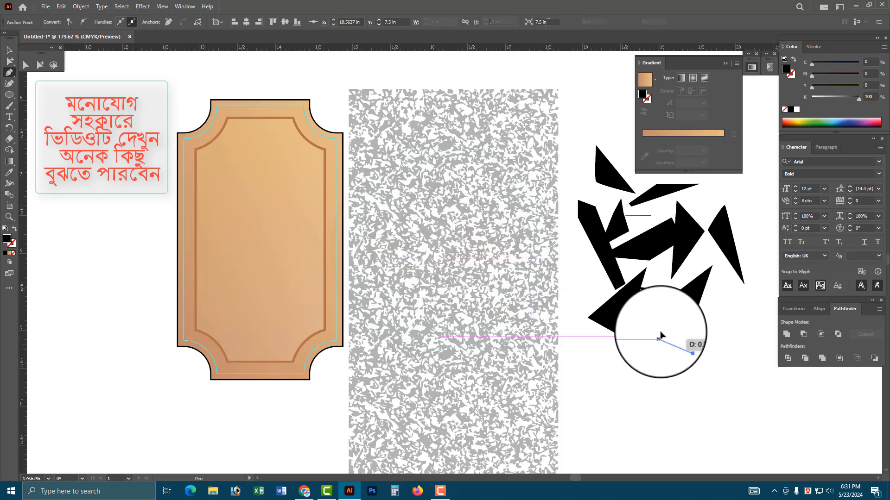
left_click(728, 291)
left_click(687, 257)
left_click(699, 225)
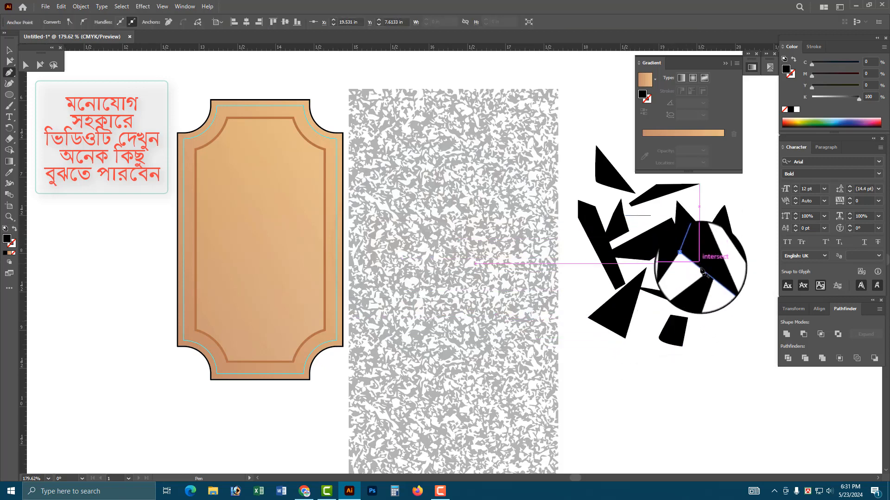
Step: Set the opacity of all the drawn black polygons to 30% and delete them
left_click(10, 51)
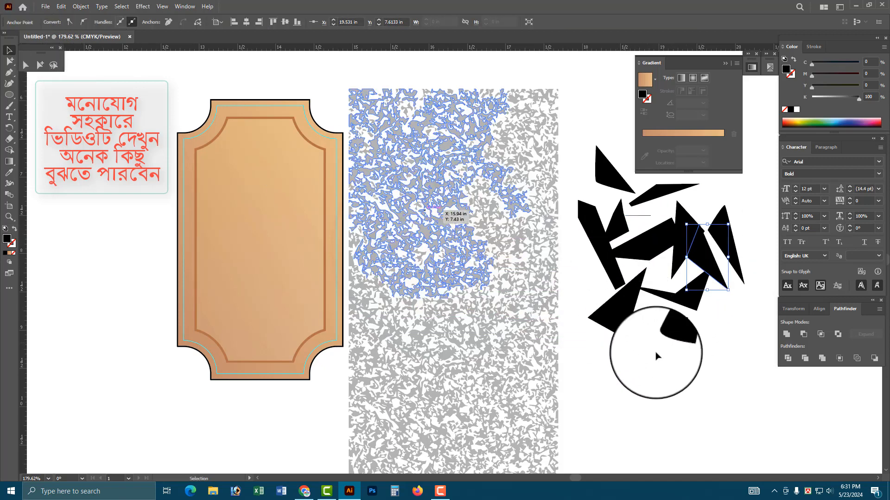
left_click_drag(592, 169, 760, 361)
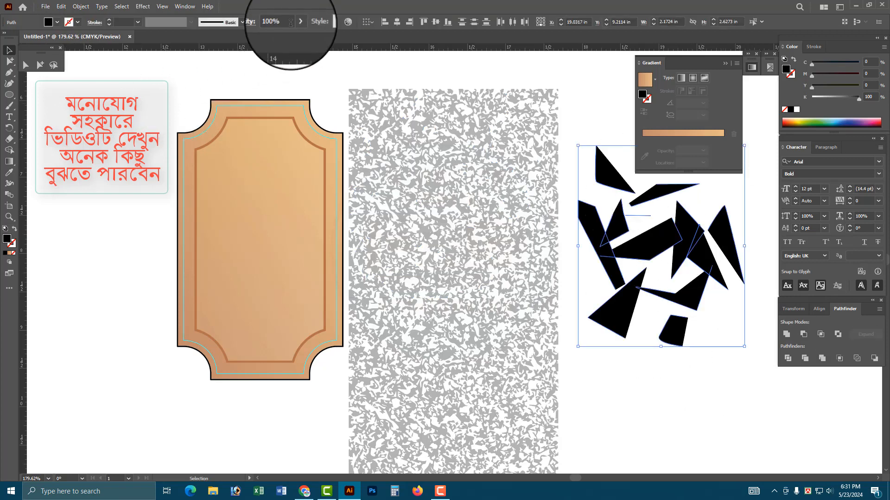
type("30")
key("Return")
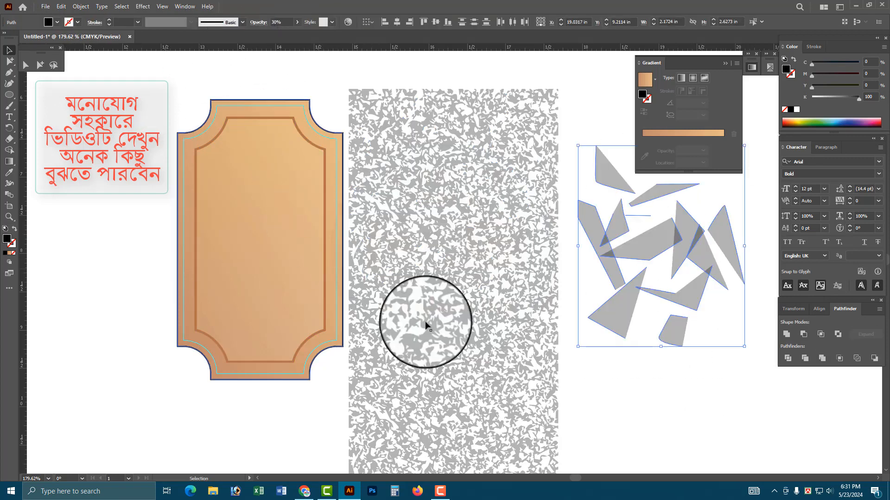
left_click_drag(655, 246, 687, 295)
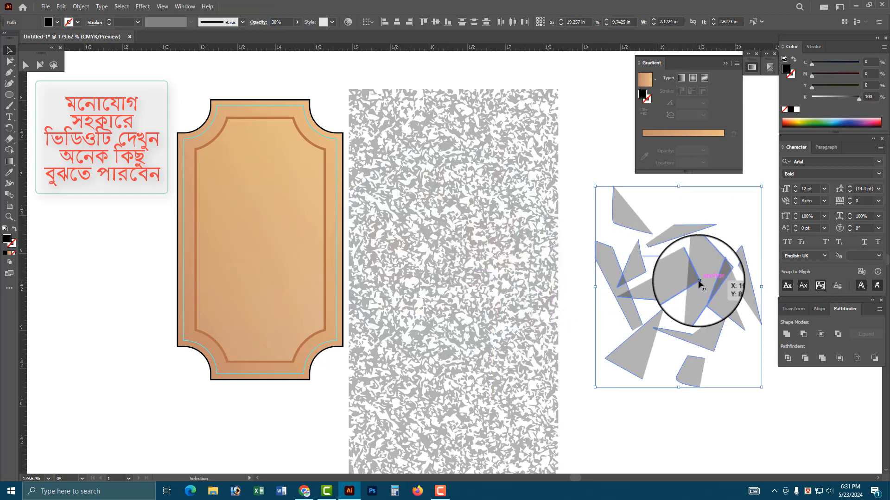
key("Delete")
Step: Move the grouped speckled texture onto the tag so it covers the whole shape
left_click(455, 293)
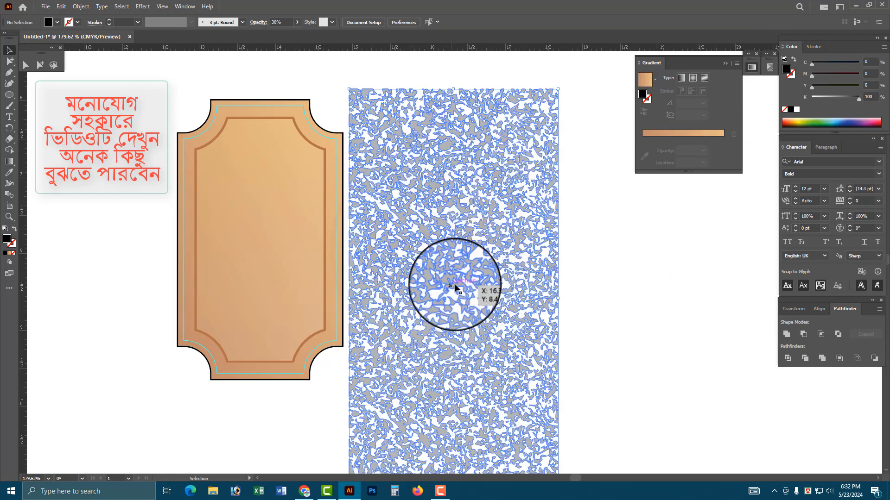
left_click(441, 311, "ctrl+alt")
left_click_drag(462, 234, 529, 281)
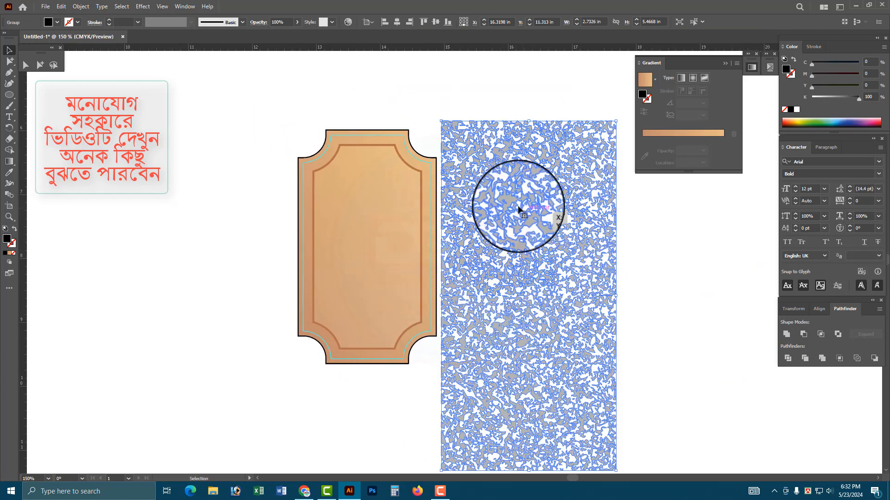
left_click_drag(508, 189, 352, 181)
left_click(565, 246)
Step: Inspect the texture over the tag up close and shift it slightly so it overlaps all edges
key("z")
left_click_drag(361, 264, 458, 306)
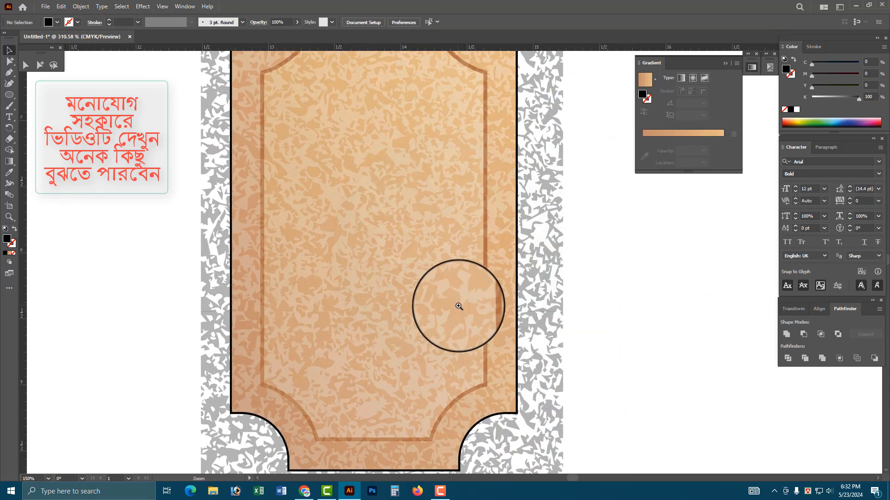
left_click(431, 252, "ctrl+alt")
left_click(431, 253, "ctrl+alt")
left_click_drag(565, 261, 567, 277)
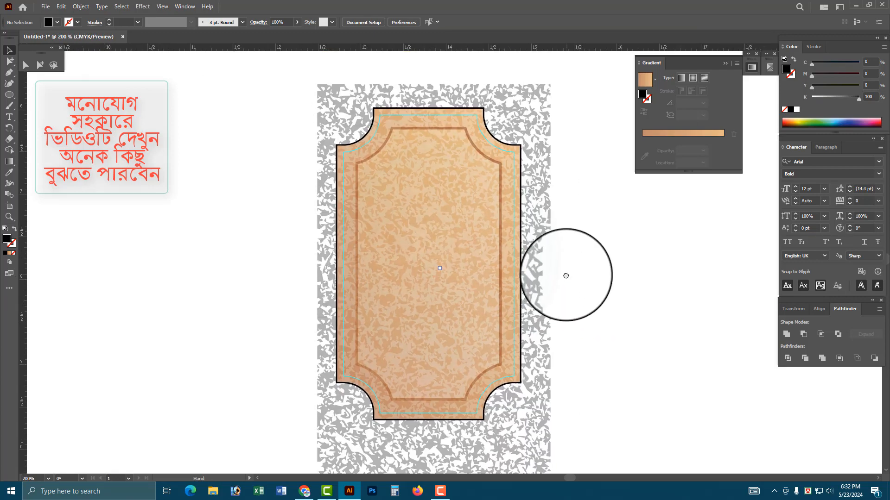
left_click_drag(543, 232, 539, 219)
left_click(656, 223)
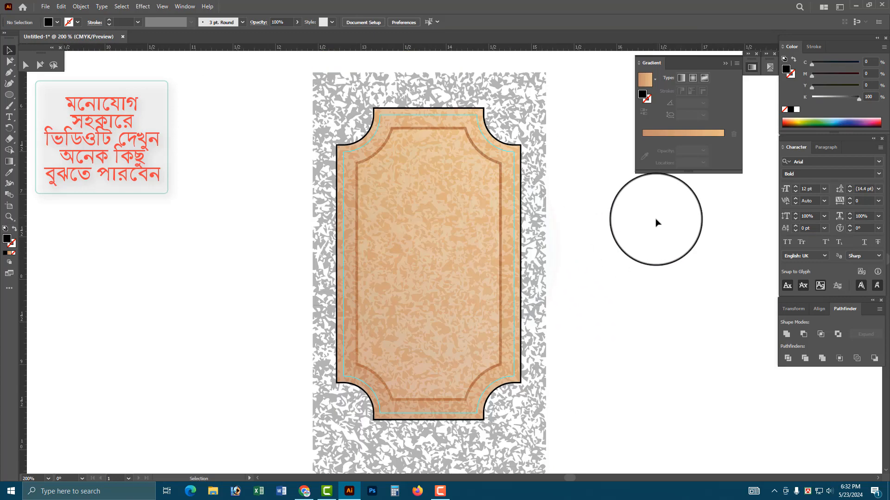
Step: Hide the speckled texture and bring the tag's unfilled black outline to the front
left_click(515, 136)
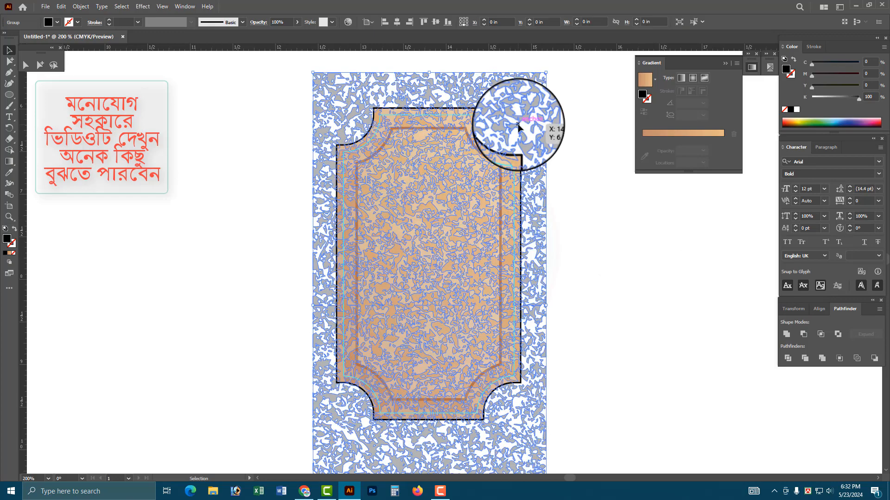
key("Delete")
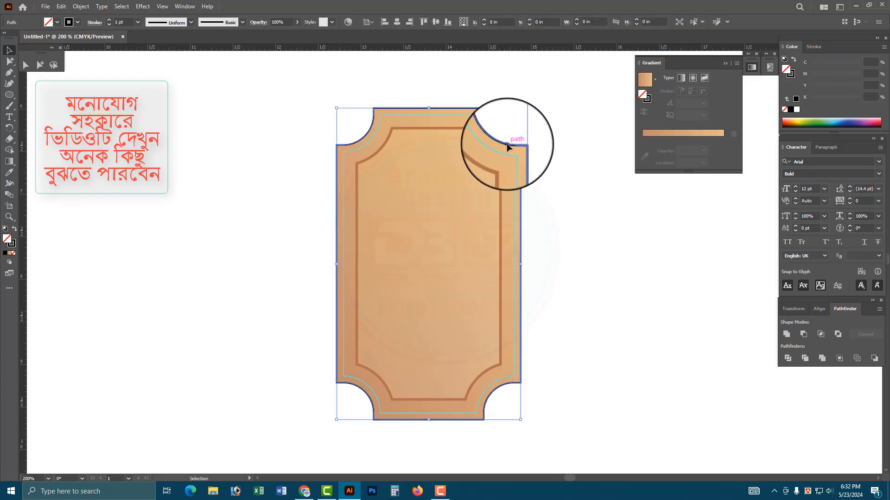
right_click(507, 145)
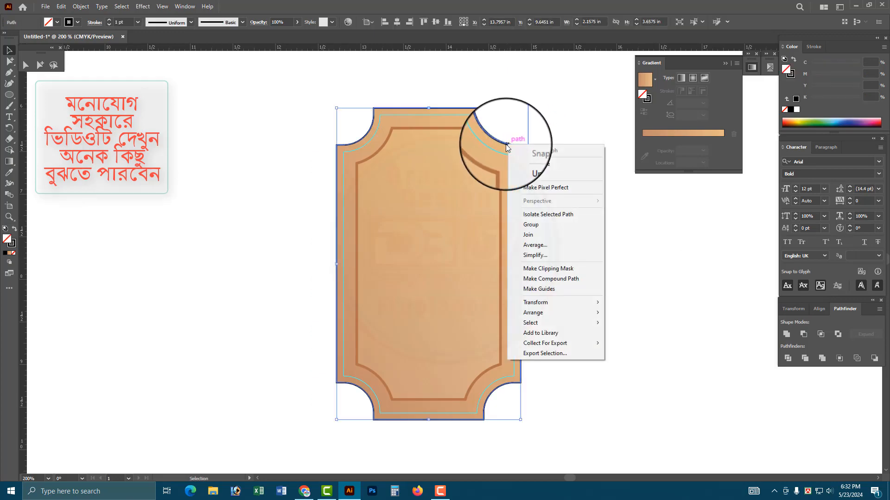
mouse_move(538, 313)
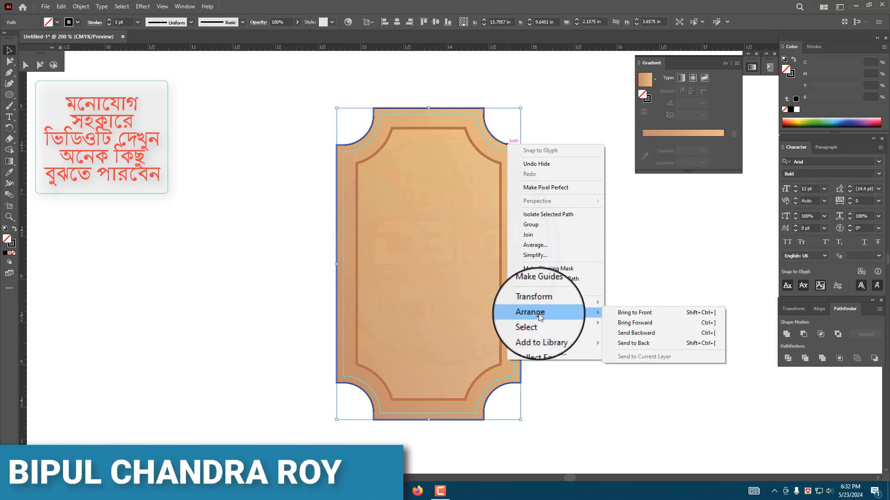
left_click(637, 314)
Step: Show the hidden speckled texture over the tag again and clear the selection
left_click(611, 261)
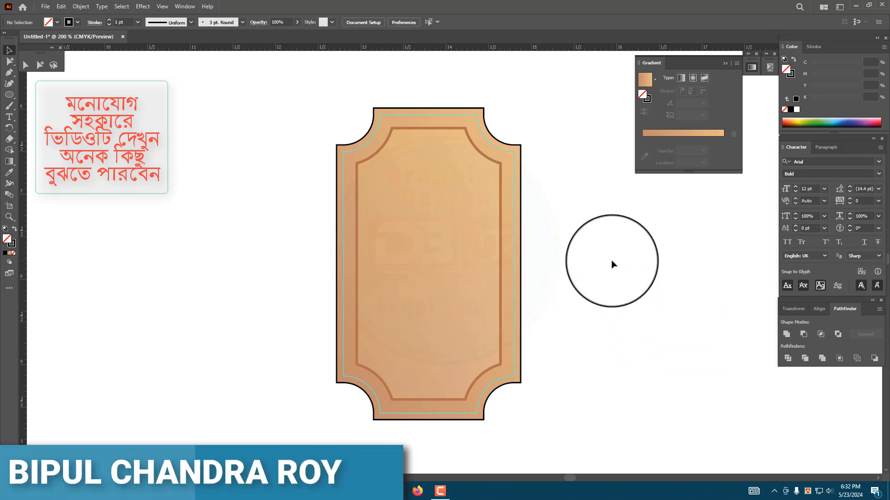
key("ctrl+f")
left_click(611, 261)
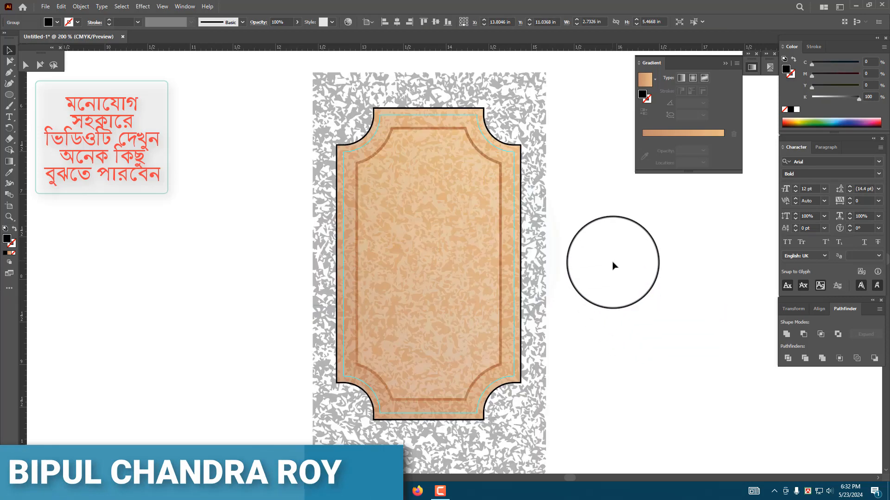
Step: Try selecting the black outline together with the texture, and move only the texture off the tag
left_click(520, 149)
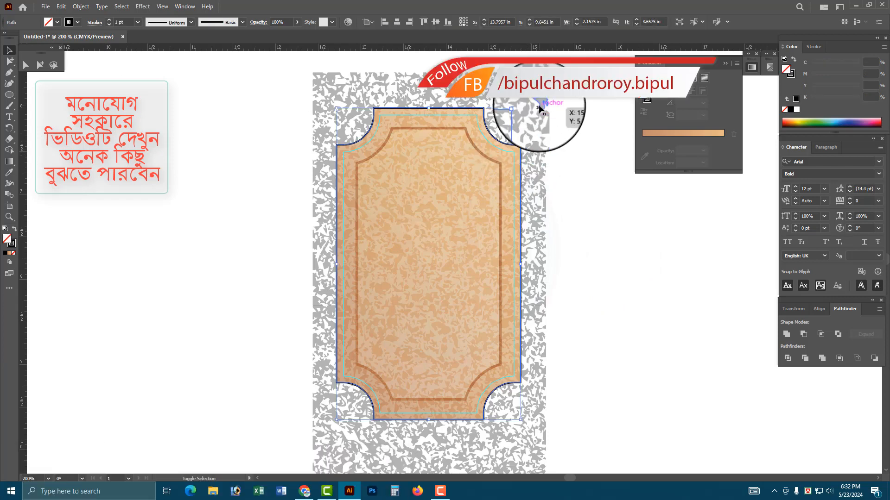
left_click(540, 108, "shift")
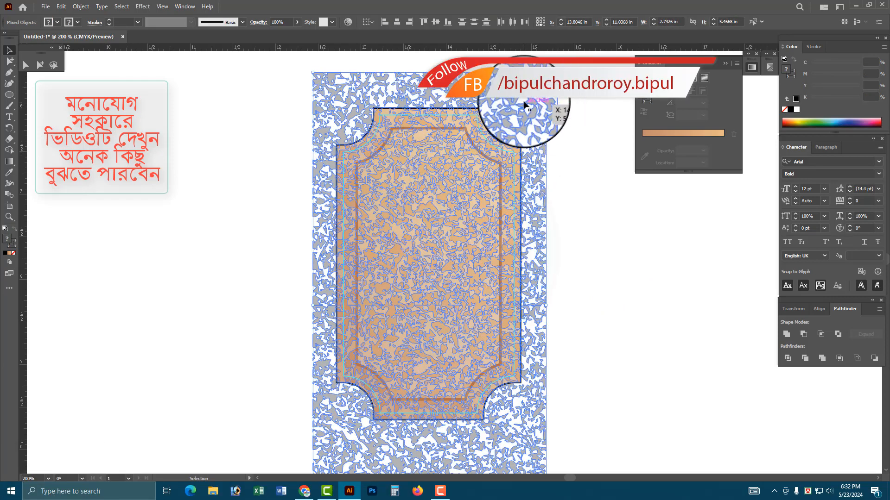
left_click(573, 188)
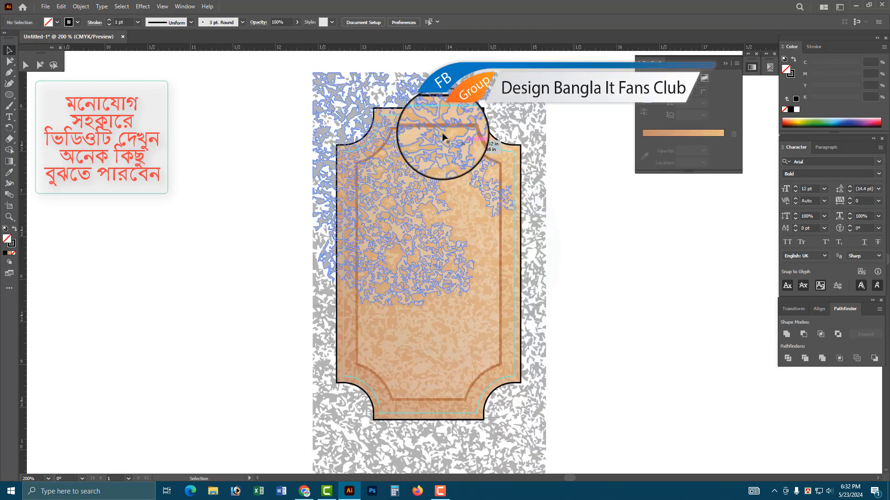
left_click_drag(361, 121, 591, 127)
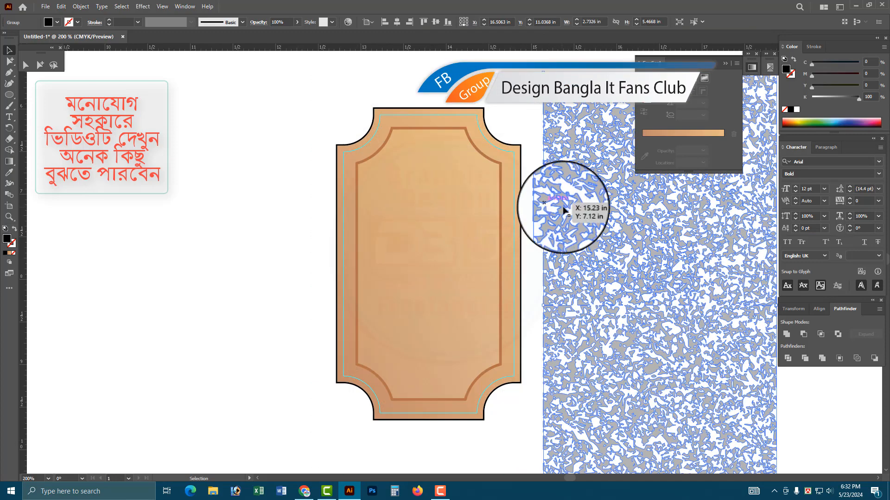
Step: Move the grouped speckled texture over the tag until it covers roughly the tag's right half
left_click_drag(548, 208, 472, 194)
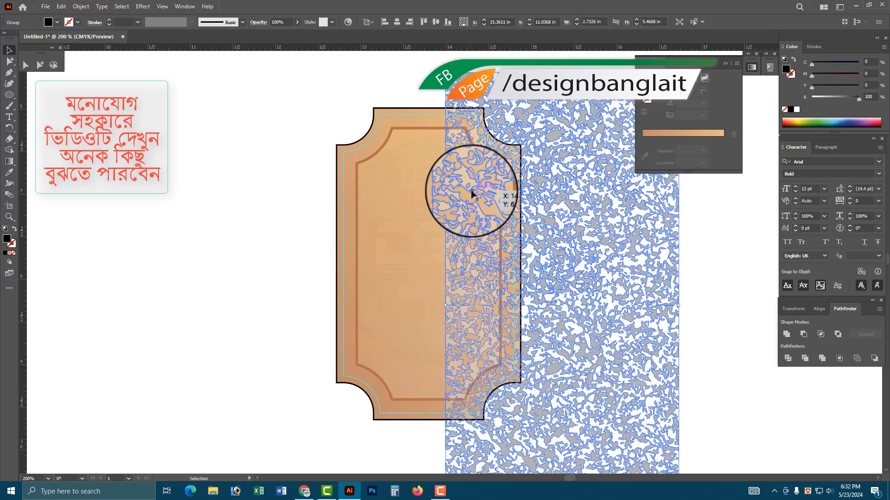
left_click_drag(472, 194, 471, 193)
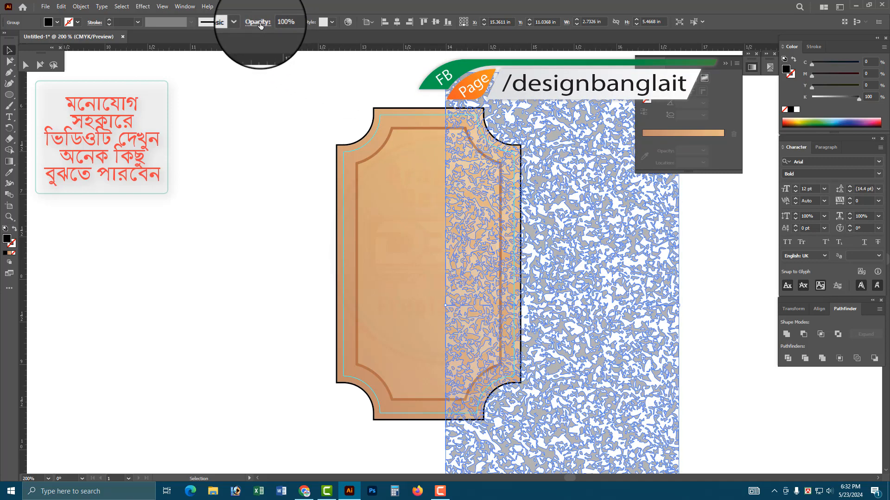
left_click(261, 23)
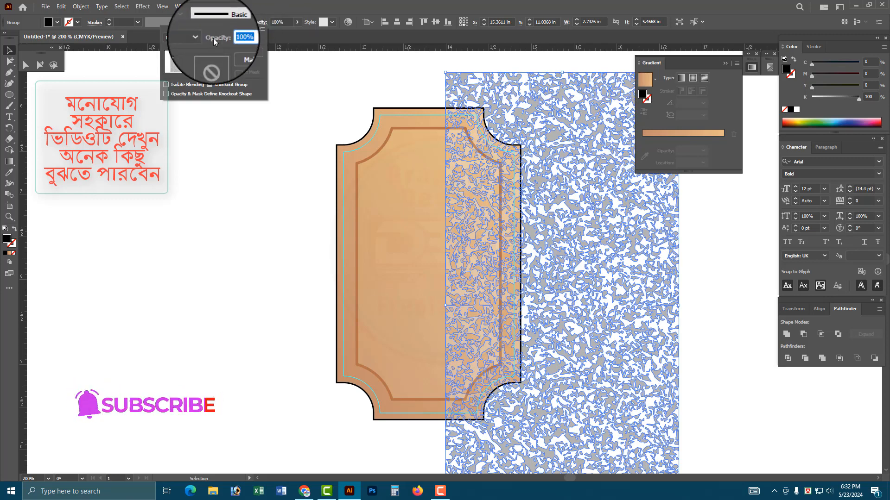
left_click(521, 114)
left_click_drag(519, 119, 478, 122)
Step: Set the grouped texture's blending mode to Overlay and clear the selection
left_click(259, 23)
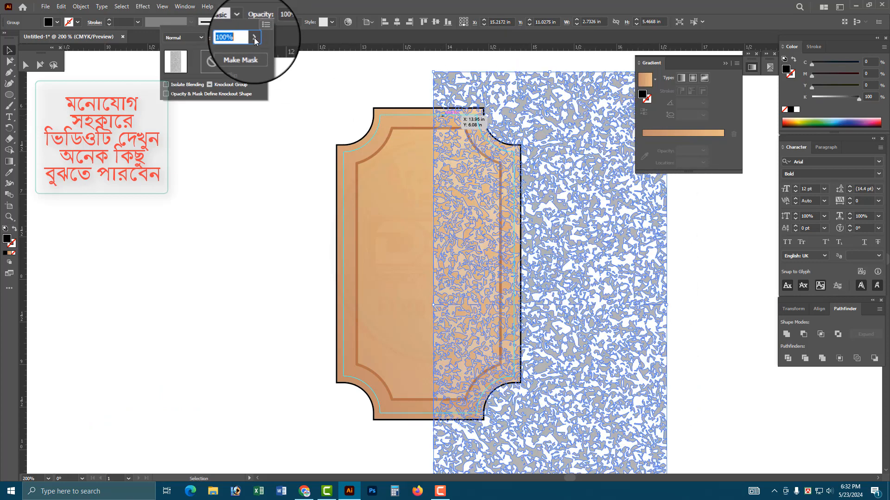
left_click(201, 37)
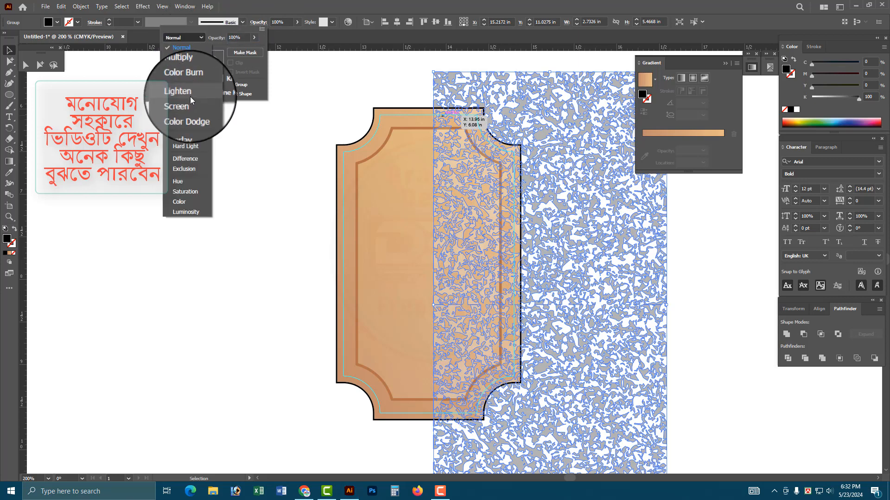
left_click(186, 125)
left_click(327, 94)
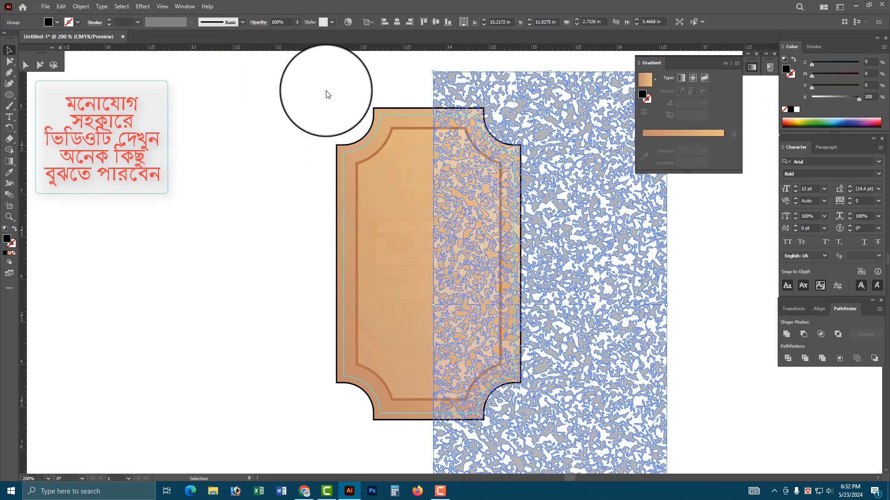
left_click(690, 263)
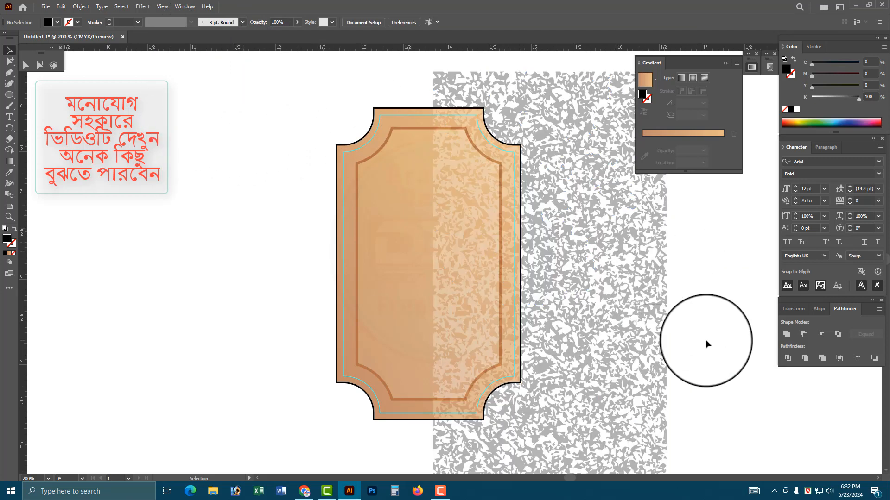
Step: Inspect the blended texture over the tag, and move the texture off to the tag's right side
scroll(562, 360, "up", 3)
scroll(409, 298, "down", 3)
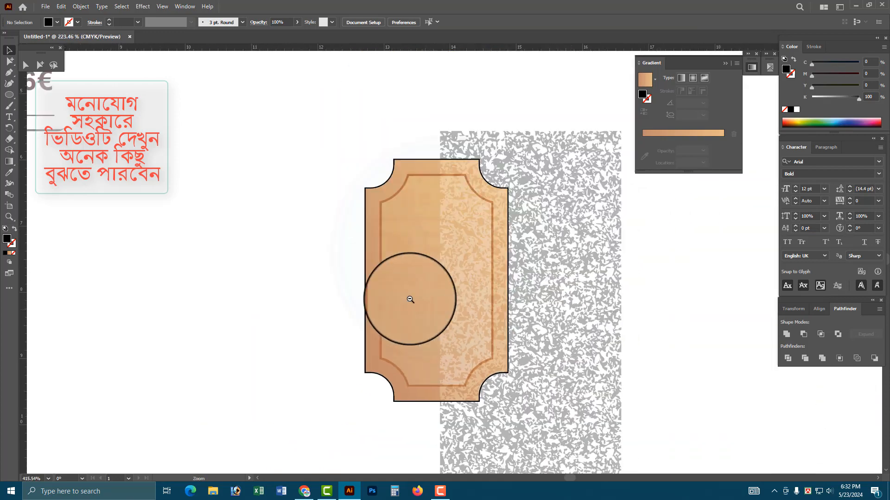
scroll(516, 315, "down", 2)
left_click_drag(516, 315, 626, 315)
left_click(535, 257)
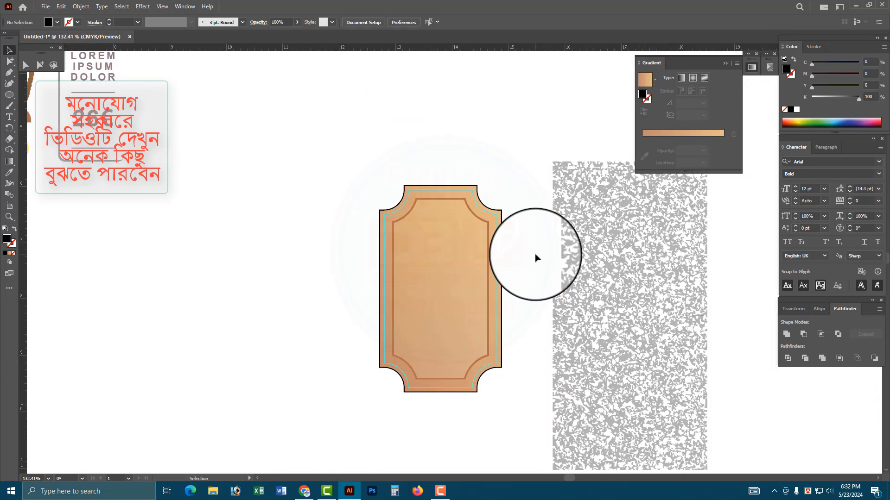
left_click(262, 23)
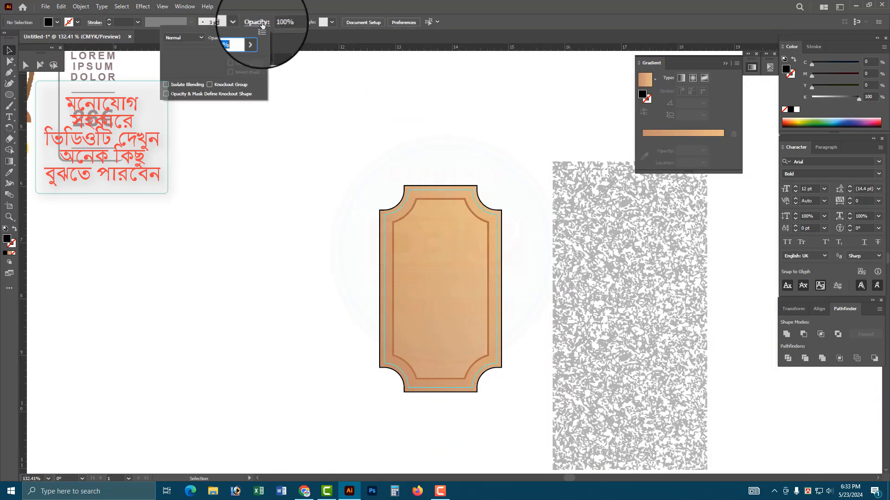
left_click(199, 37)
left_click(187, 72)
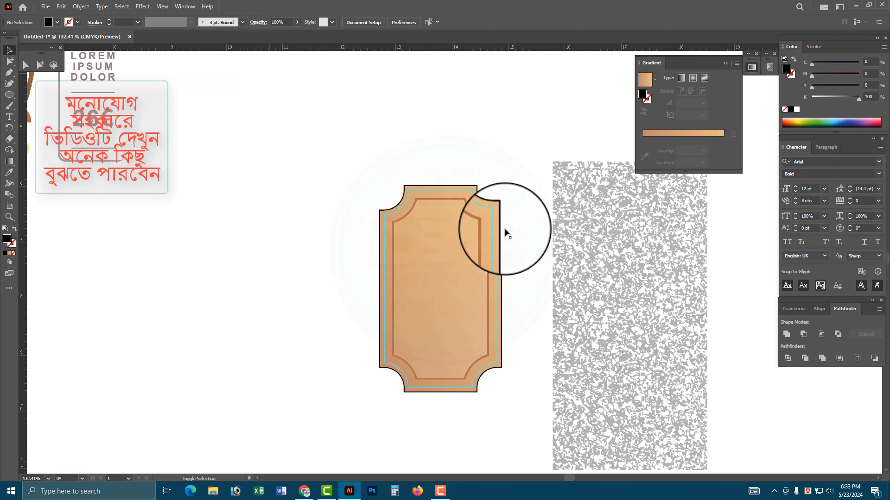
Step: Move the grouped texture back over most of the tag and set its blending mode to Hard Light
left_click_drag(596, 238, 457, 234)
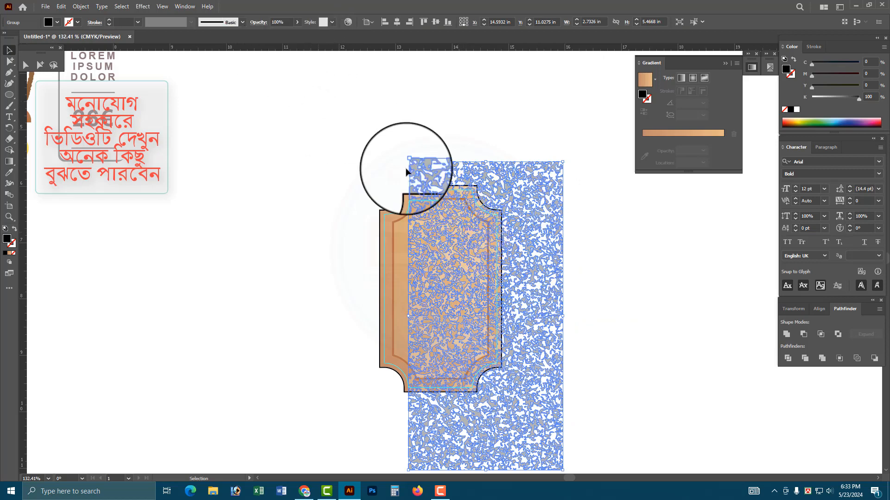
left_click(258, 24)
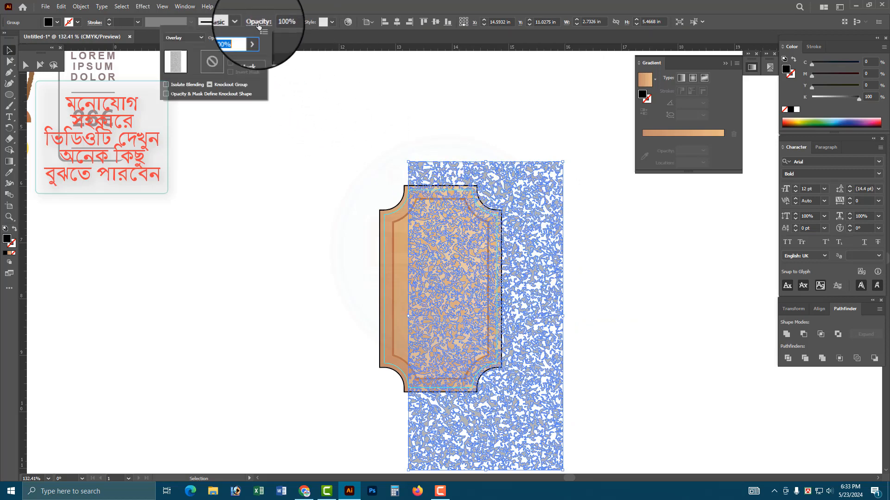
left_click(201, 39)
left_click(198, 146)
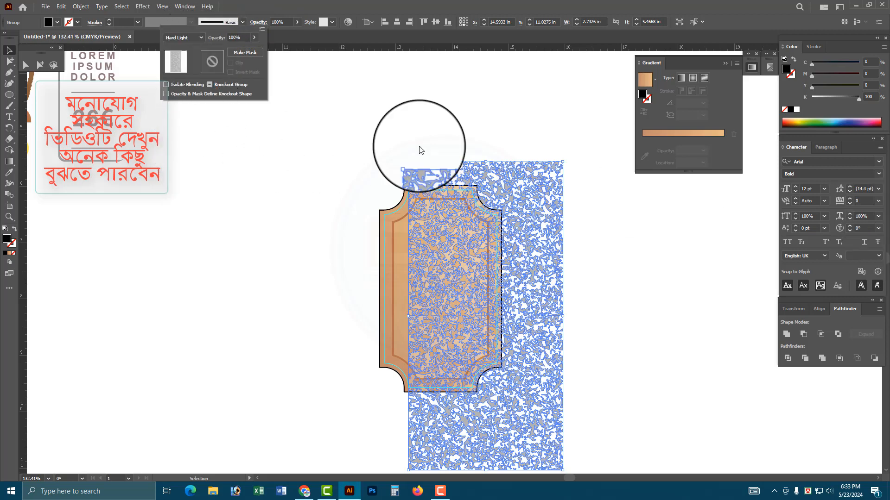
left_click(201, 39)
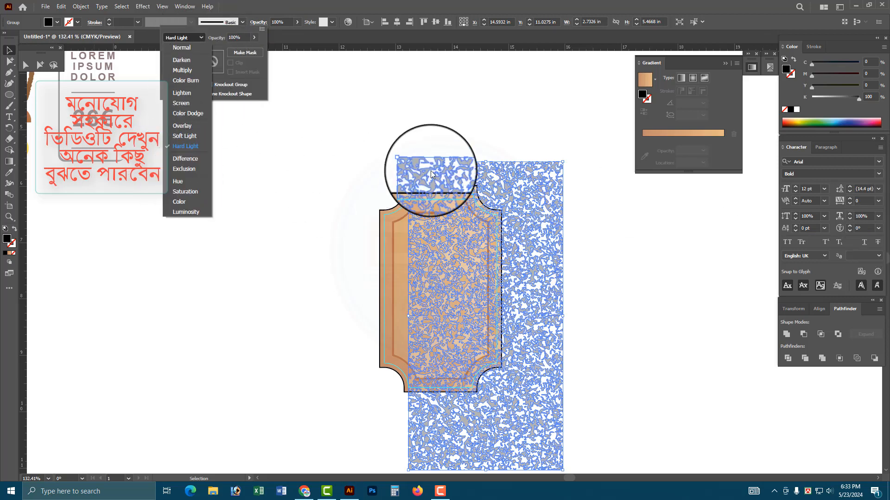
left_click(454, 138)
left_click(441, 163)
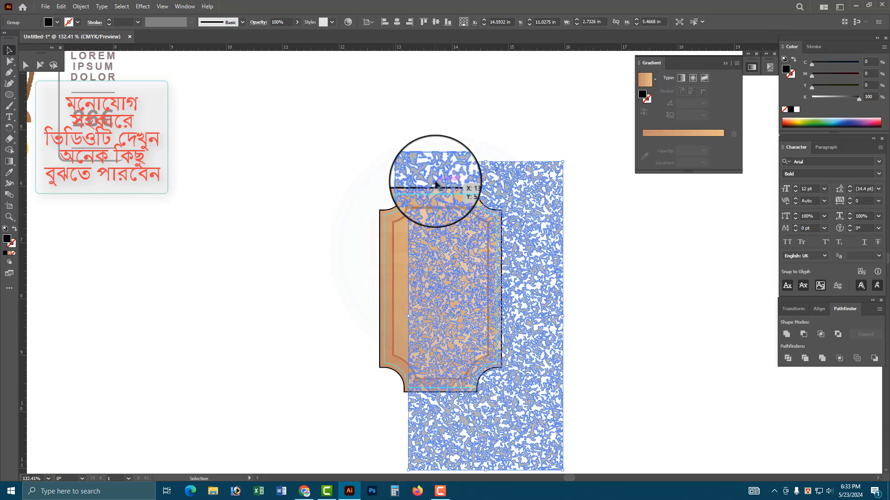
Step: Move the grouped texture off to the tag's right side and ungroup it
left_click_drag(432, 185, 567, 183)
right_click(568, 182)
left_click(595, 258)
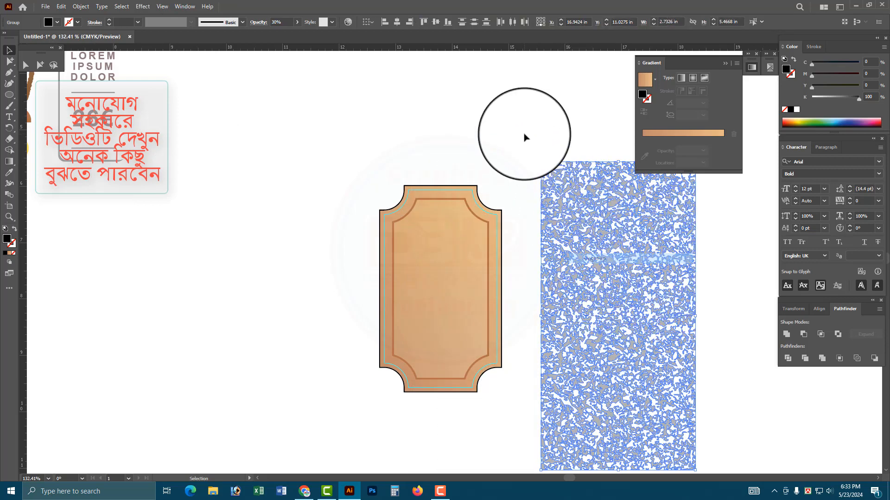
Step: Set only the upper texture piece's blending mode to Hard Light and move it over the tag's upper right area
left_click(571, 199)
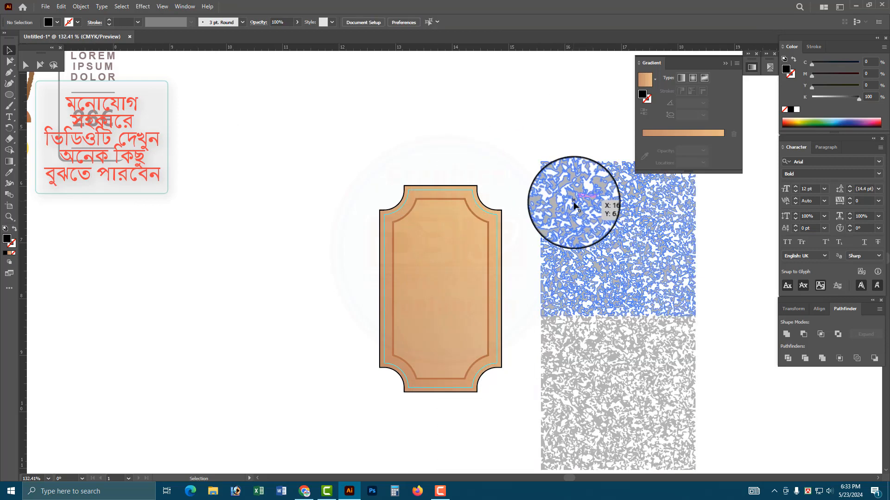
left_click(254, 23)
left_click(202, 37)
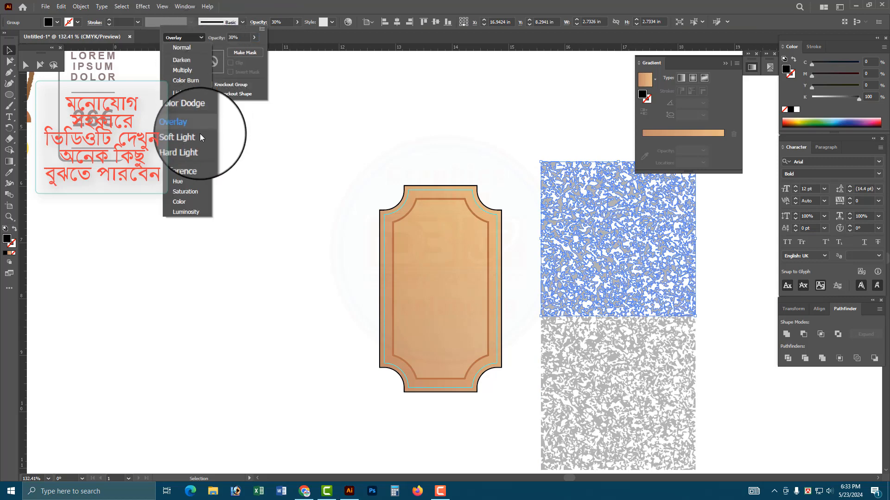
left_click(199, 139)
left_click_drag(573, 214, 456, 225)
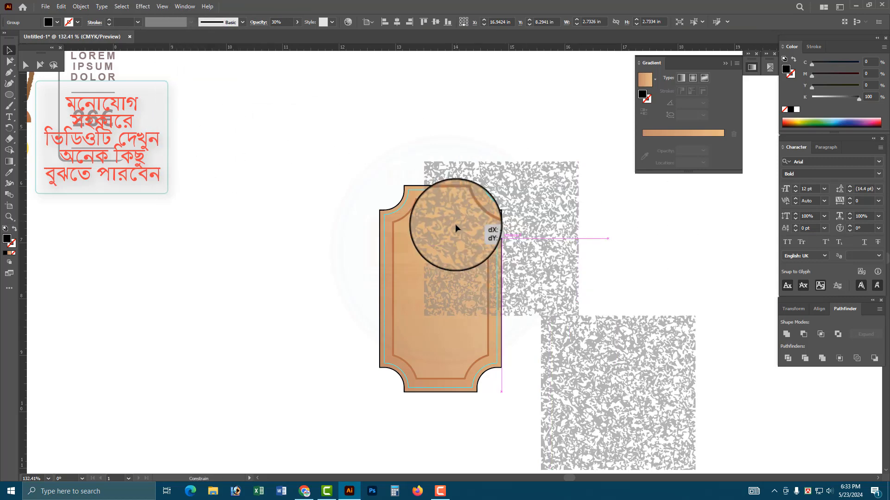
left_click(506, 97)
Step: Set the upper texture piece's blending mode to Soft Light and clear the selection to view it over the tag
key("ctrl+space")
left_click_drag(475, 259, 544, 279)
left_click(470, 234)
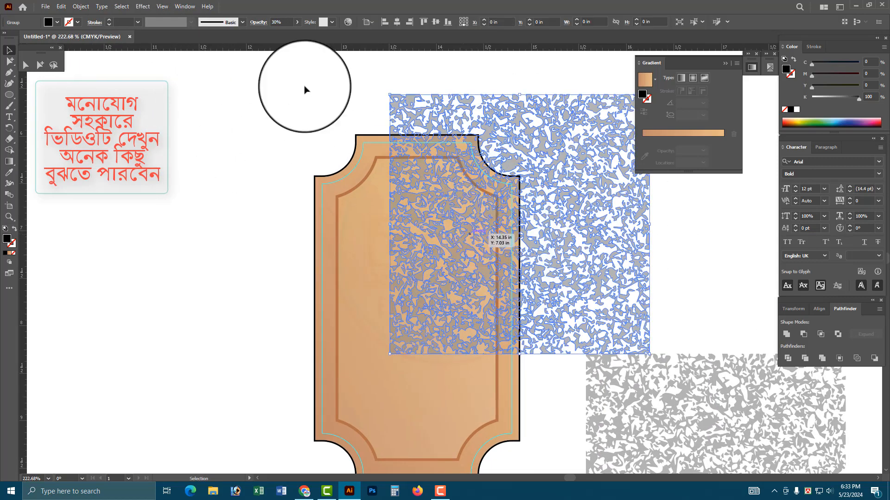
left_click(255, 21)
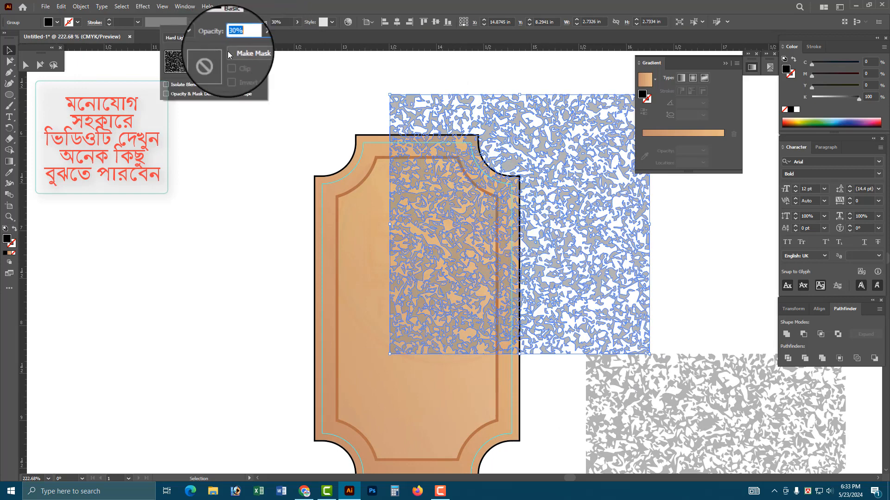
left_click(200, 40)
left_click(186, 135)
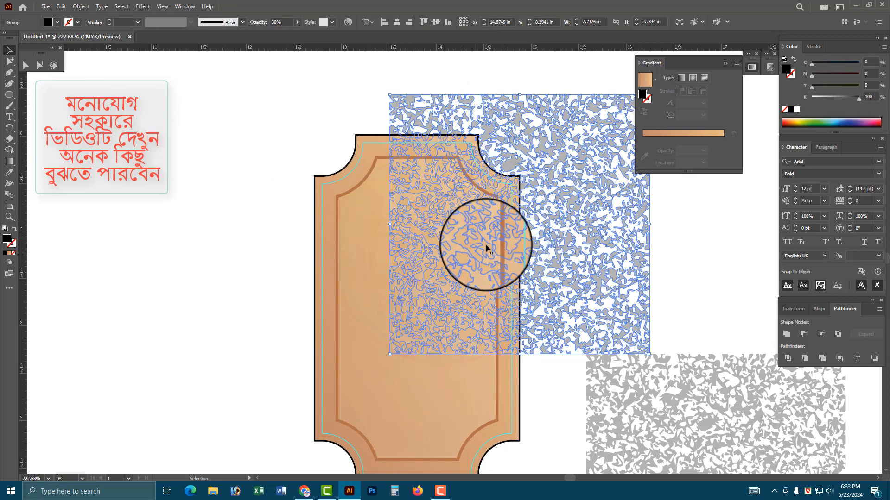
left_click(704, 299)
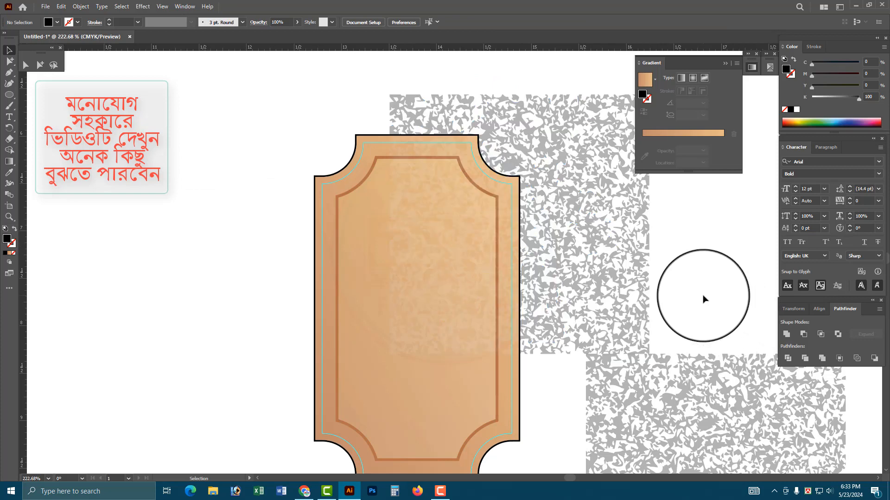
left_click(539, 364)
Step: Set the blending mode of the texture piece over the tag to Darken
left_click(454, 258)
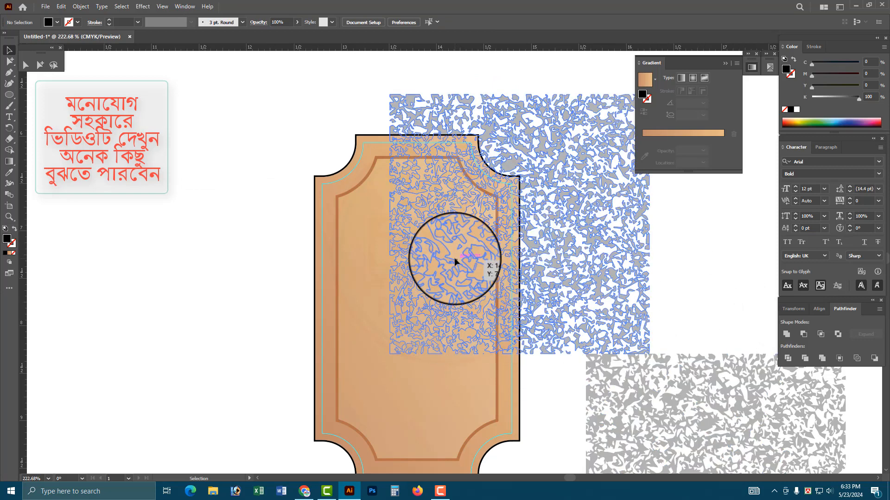
left_click(256, 25)
left_click(202, 38)
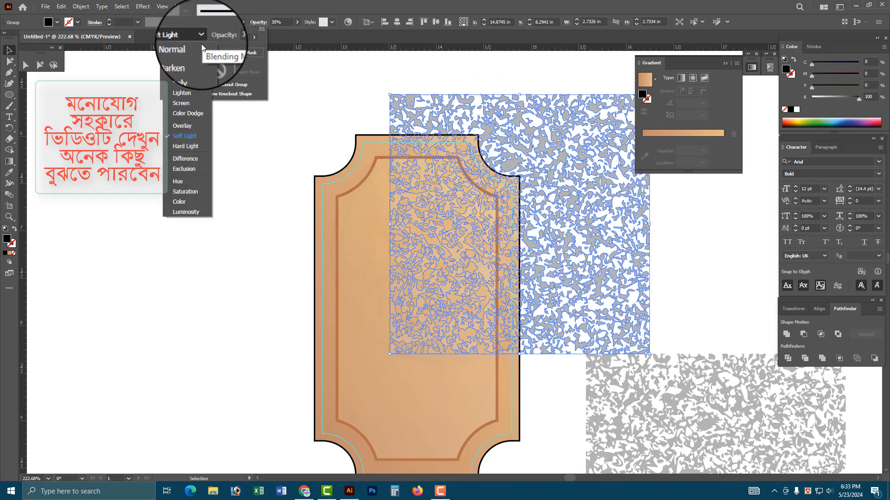
left_click(188, 60)
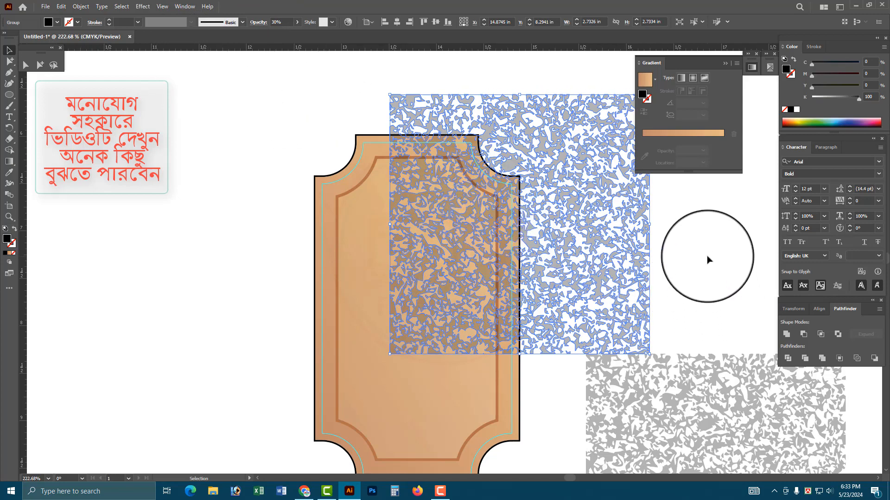
Step: Set the blending mode of the texture piece over the tag to Color Burn and clear the selection
left_click(251, 24)
left_click(198, 38)
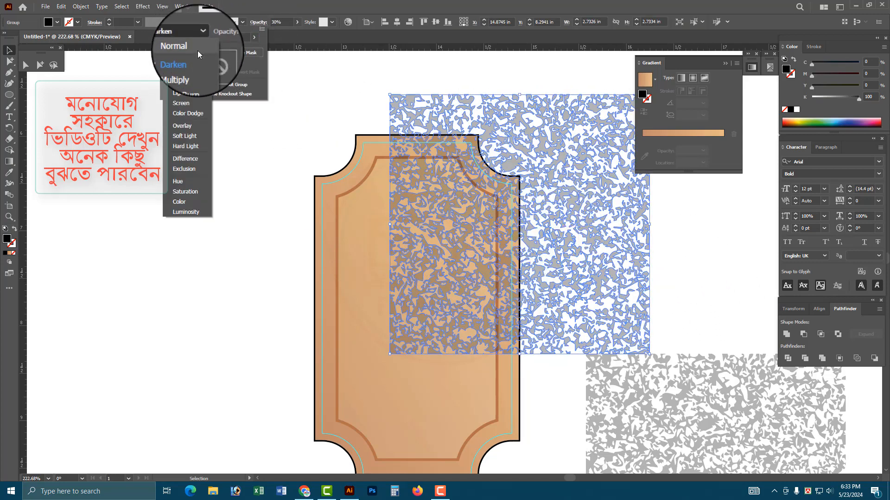
left_click(271, 101)
left_click(311, 92)
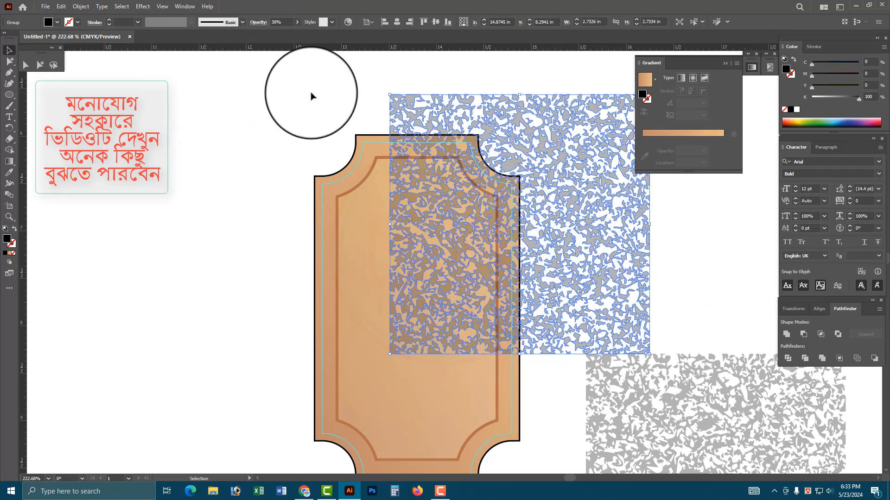
left_click(310, 96)
Step: Set the blending mode of the texture piece over the tag to Overlay
left_click(452, 209)
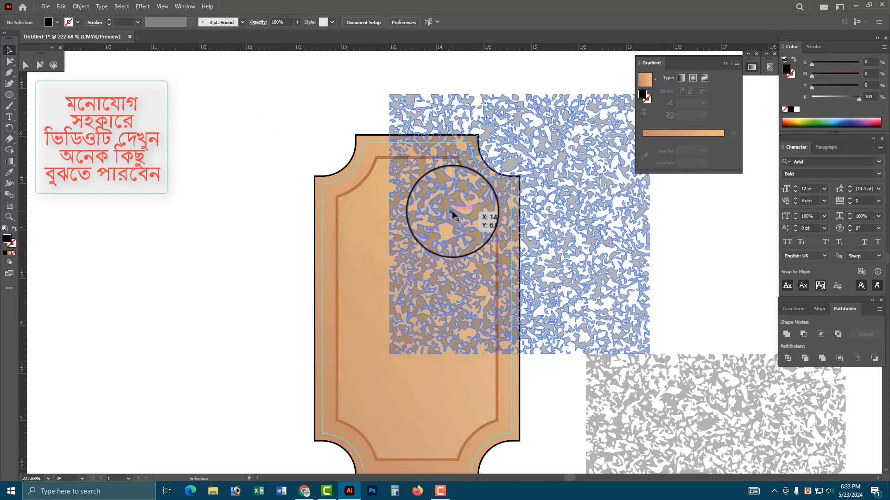
left_click(245, 23)
left_click(257, 21)
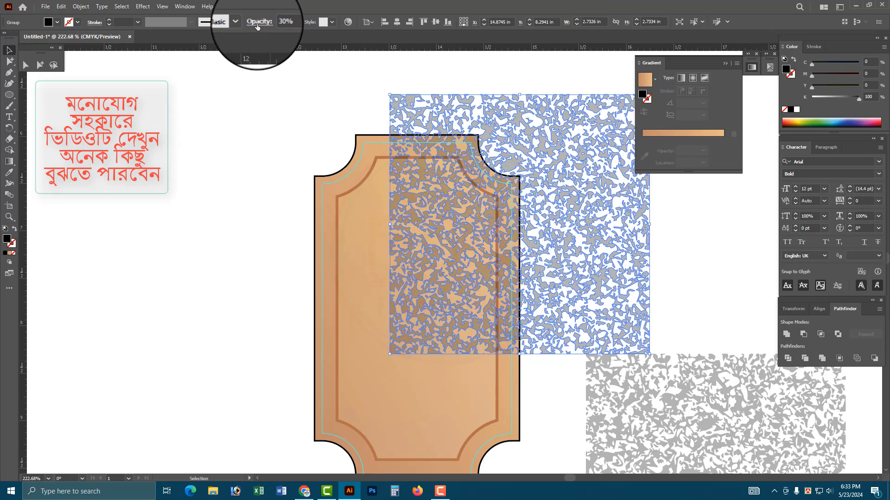
left_click(258, 20)
left_click(199, 38)
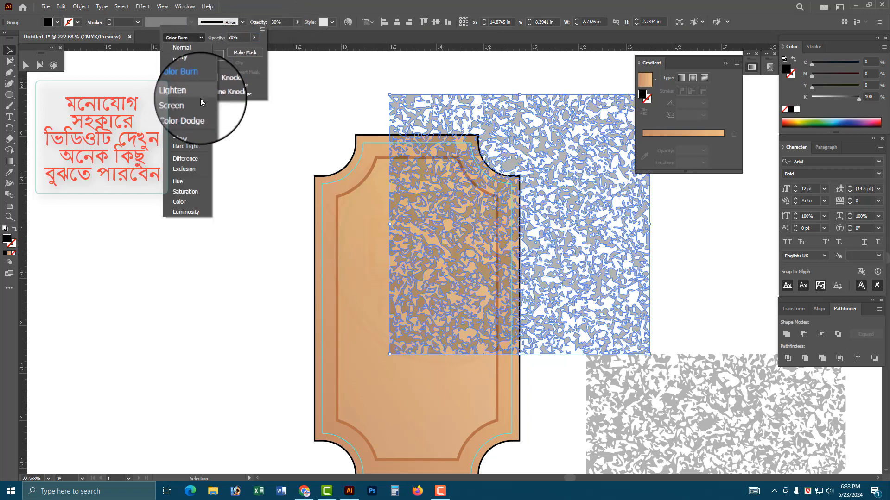
left_click(186, 128)
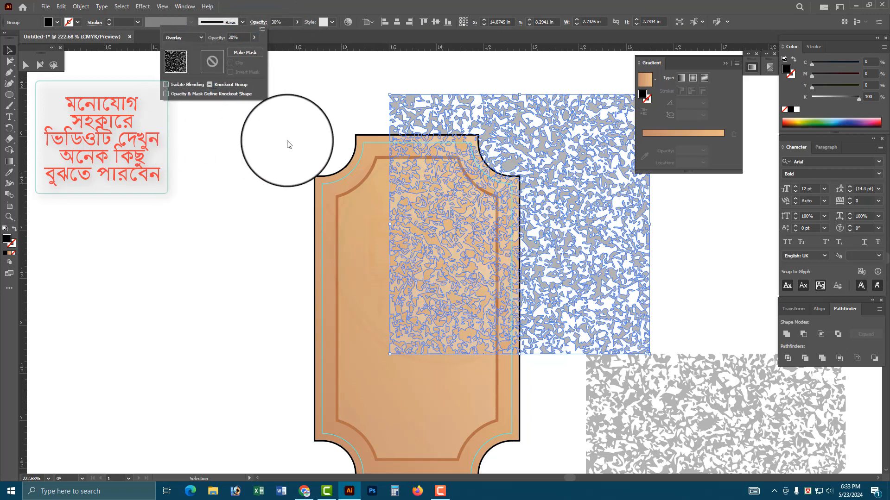
left_click(287, 140)
Step: Clear the trial texture piece off the tag and duplicate the lower texture piece straight up beside the tag
left_click(518, 236, "ctrl+alt")
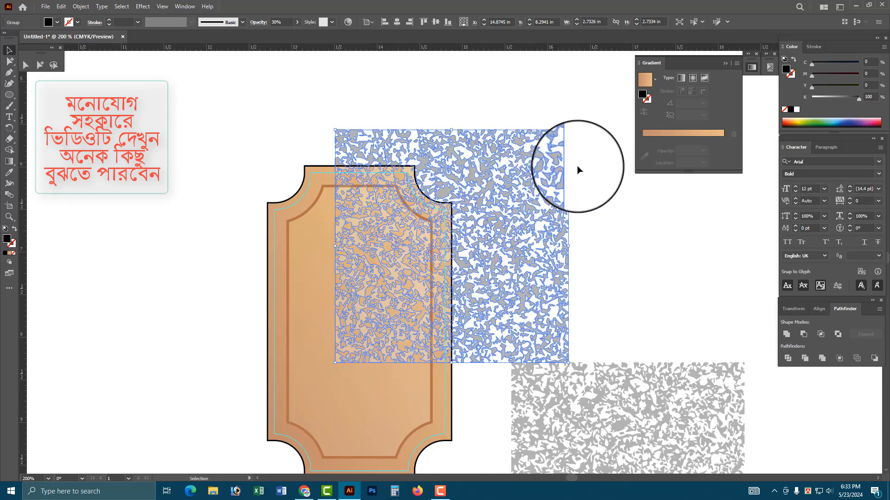
left_click(578, 169)
left_click_drag(509, 278, 615, 425)
left_click_drag(612, 385, 620, 199)
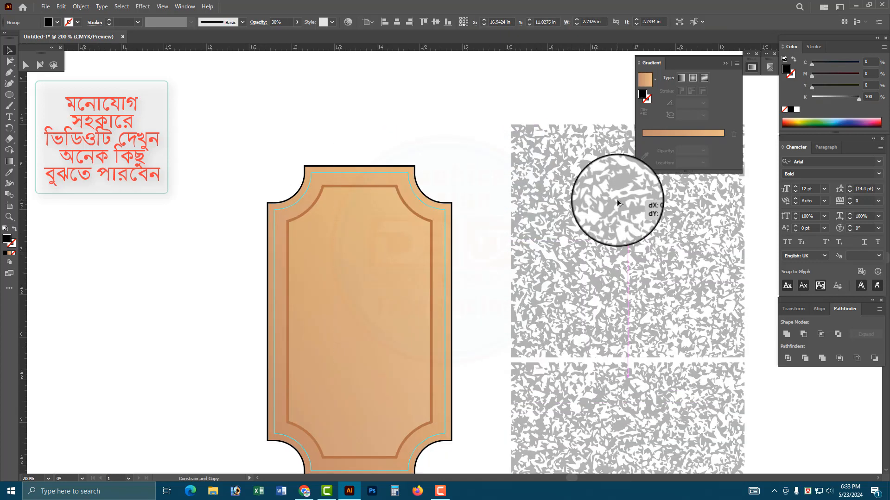
Step: Ungroup the two stacked texture pieces at their seam
left_click_drag(508, 358, 558, 379)
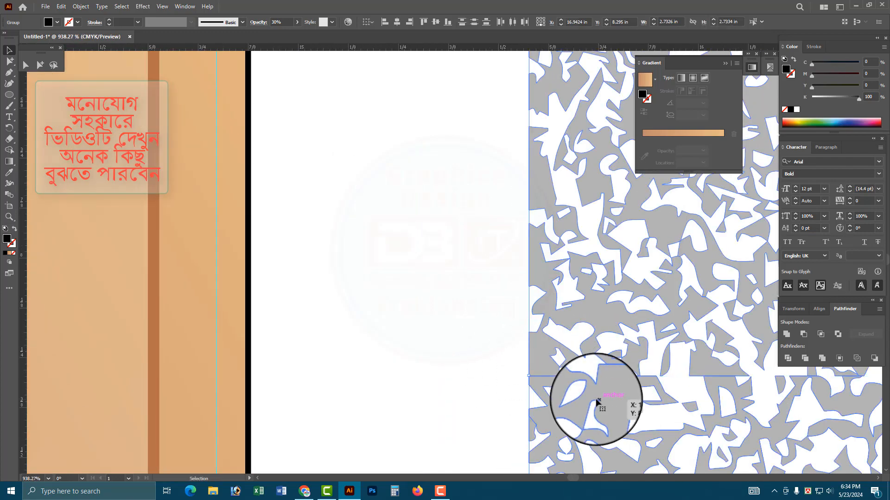
left_click(484, 334)
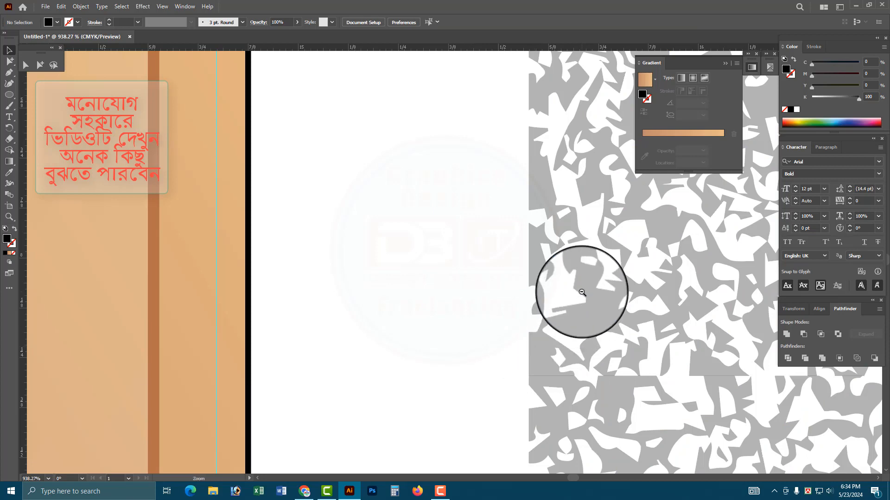
left_click_drag(543, 372, 616, 397)
right_click(549, 358)
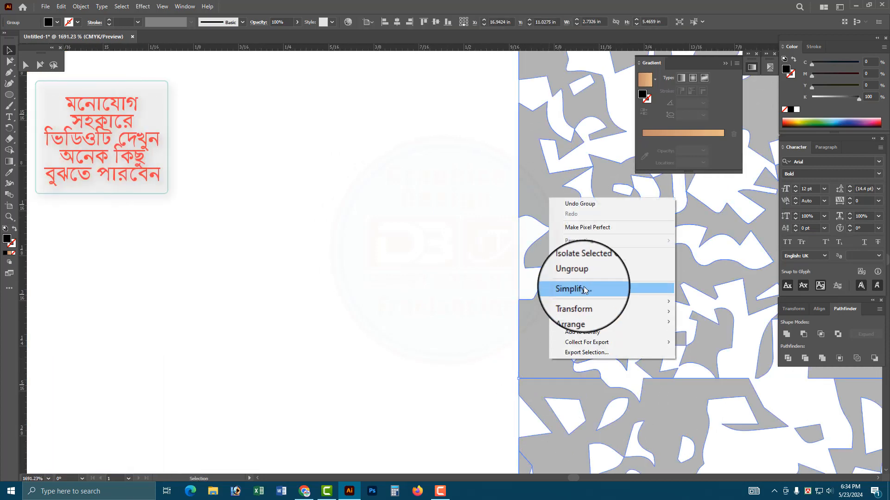
left_click(579, 275)
Step: Adjust the upper texture piece along its seam so it meets the lower piece without a gap
left_click(481, 306)
left_click_drag(541, 387, 602, 394)
left_click_drag(569, 336, 549, 353)
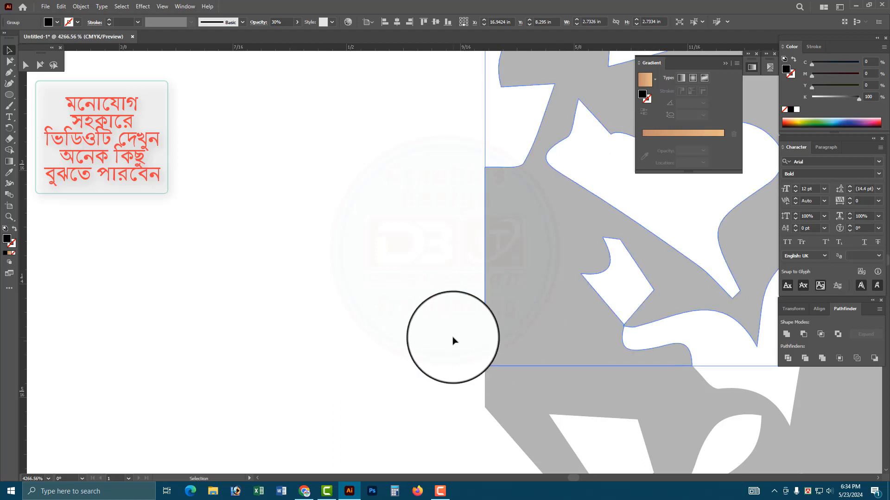
left_click(453, 340)
left_click_drag(489, 357, 706, 434)
left_click_drag(564, 393, 540, 316)
left_click_drag(494, 346, 510, 347)
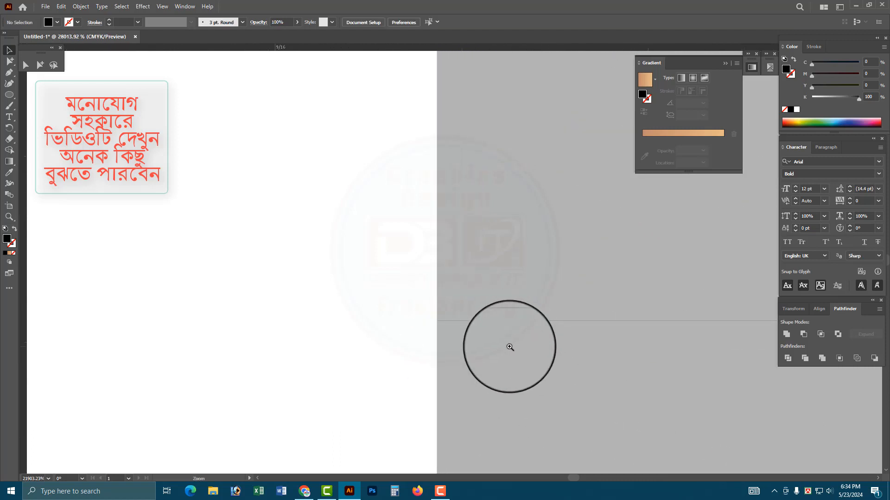
left_click_drag(495, 307, 490, 307)
left_click(426, 308)
Step: Move the joined two-piece texture over the tag so it covers the entire shape
left_click(574, 282, "ctrl+alt")
left_click(575, 283, "ctrl+alt")
left_click(575, 282, "ctrl+alt")
left_click(574, 283, "ctrl+alt")
left_click(574, 281, "ctrl+alt")
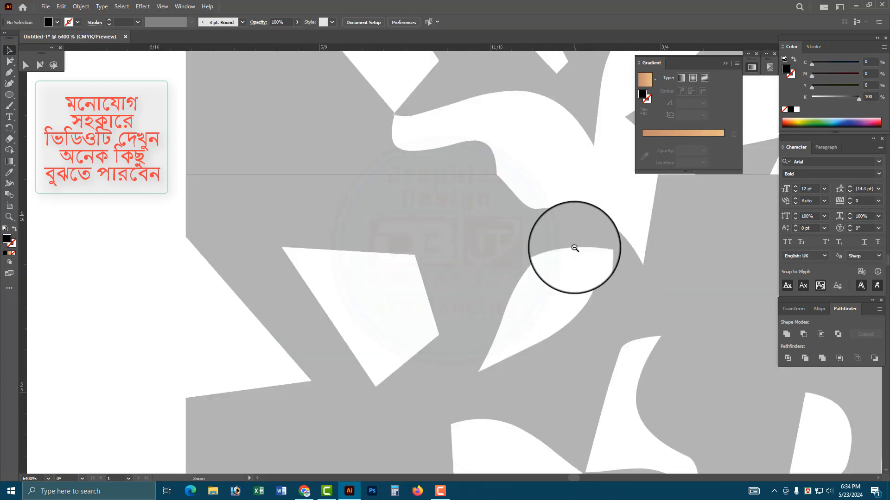
left_click(575, 249, "ctrl+alt")
left_click(573, 249, "ctrl+alt")
left_click(570, 249, "ctrl+alt")
left_click(556, 252, "ctrl+alt")
left_click(516, 256, "ctrl+alt")
left_click(514, 256, "ctrl+alt")
left_click(514, 256, "ctrl+alt")
left_click(514, 257, "ctrl+alt")
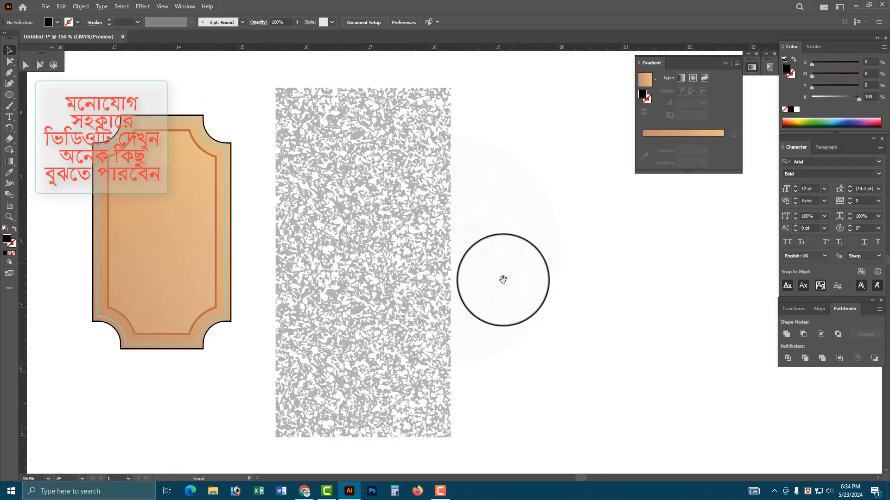
left_click_drag(503, 279, 538, 346)
left_click(376, 257)
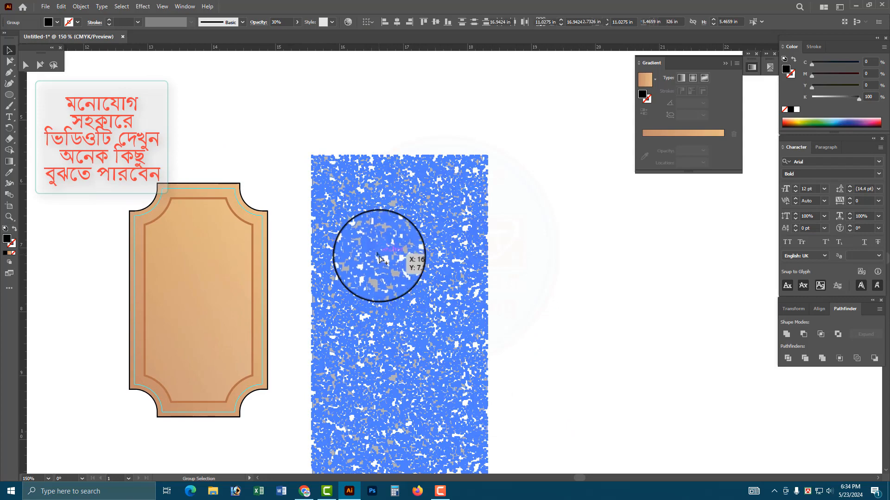
left_click_drag(416, 239, 211, 274)
scroll(457, 286, "left", 2)
left_click(484, 274)
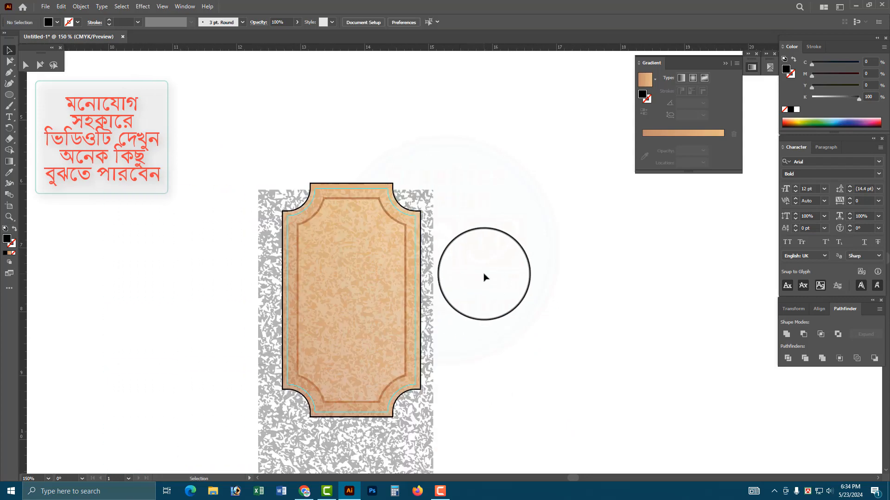
left_click_drag(428, 316, 436, 297)
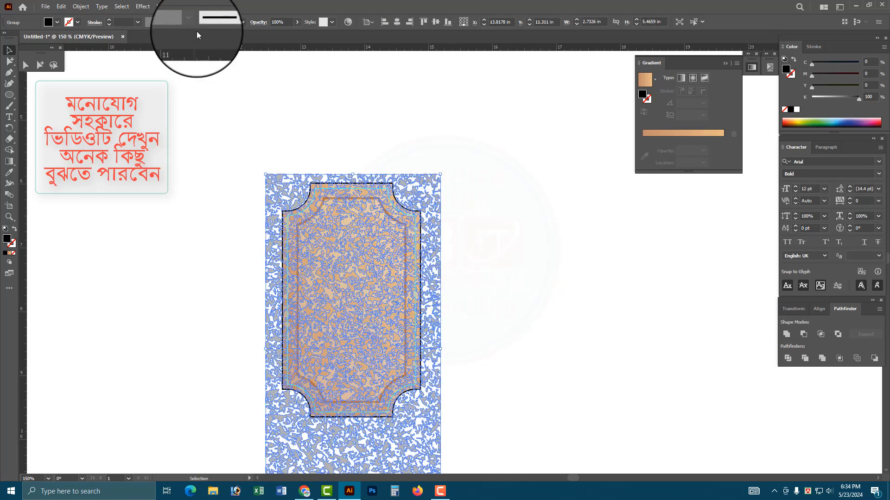
Step: Change the blending mode of the joined texture over the tag and clear the selection
left_click(259, 24)
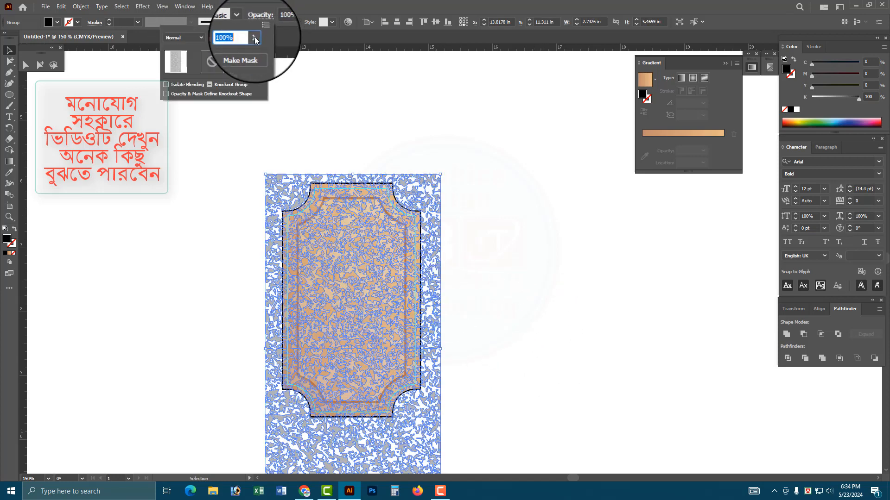
left_click(201, 38)
left_click(186, 130)
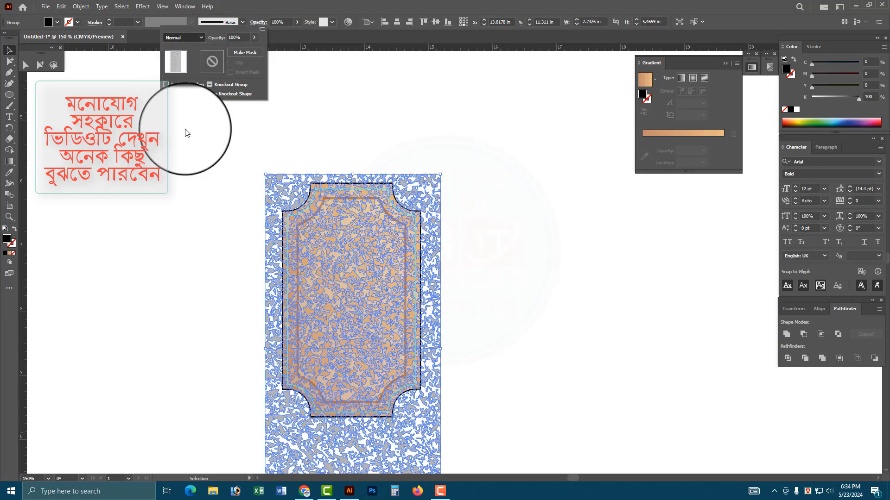
left_click(363, 150)
left_click(390, 114)
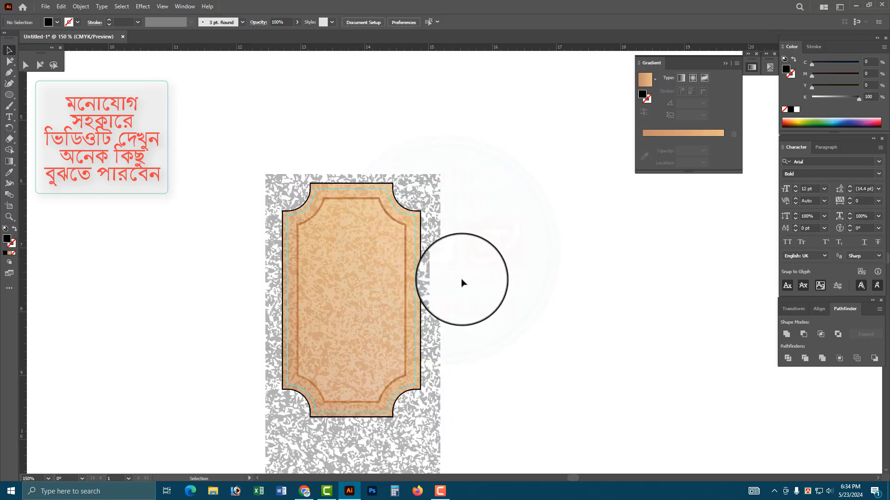
Step: Make a clipping mask from the tag's 1 pt outer outline and the texture, confining the speckles to the tag
scroll(377, 284, "up", 2)
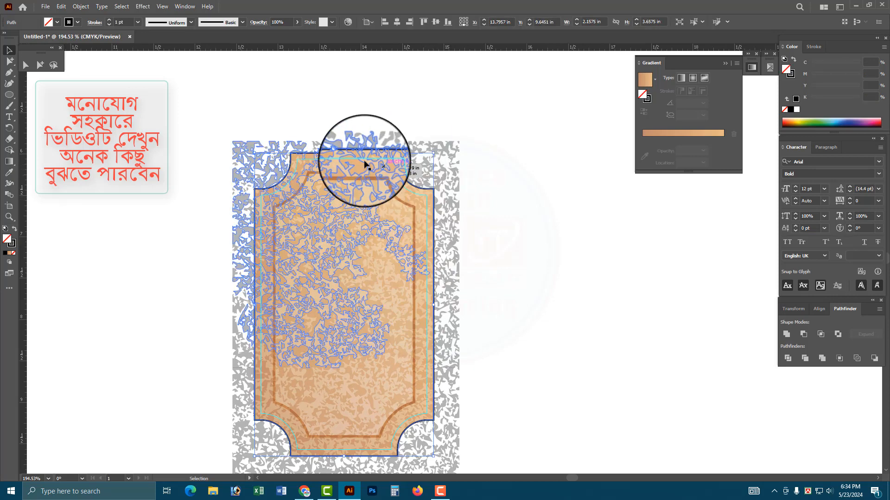
left_click_drag(501, 280, 547, 244)
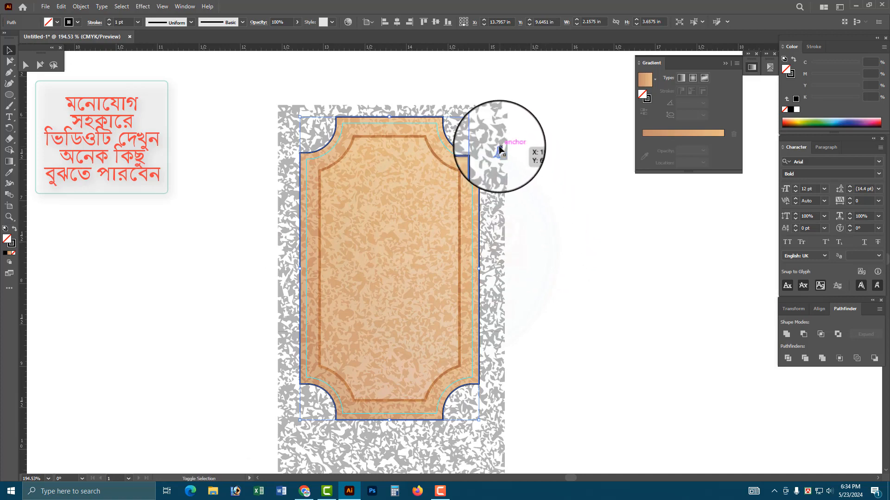
left_click(501, 149, "shift")
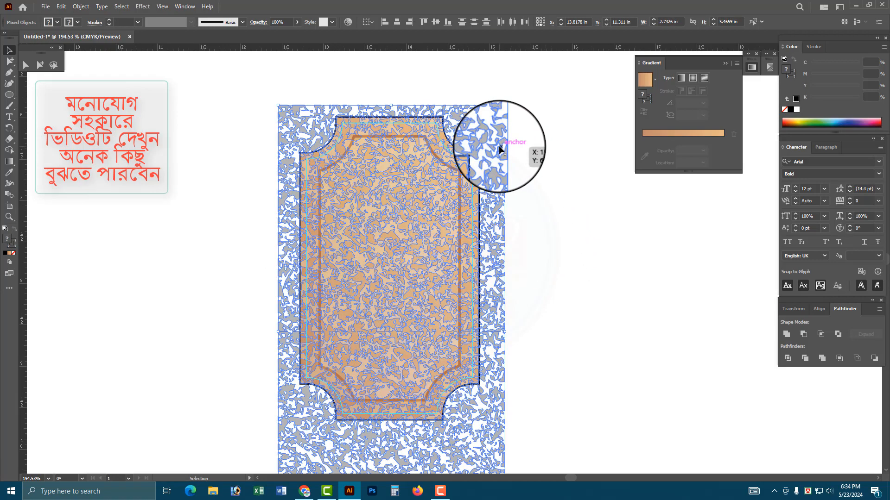
right_click(500, 147)
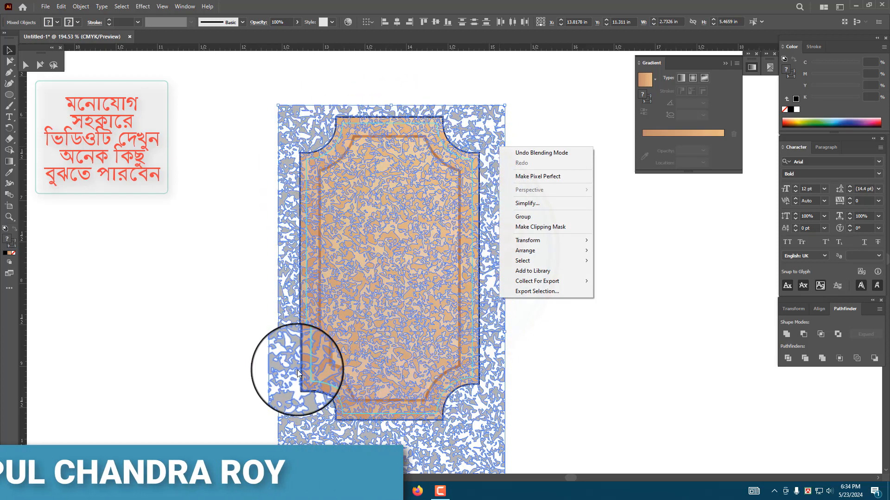
left_click(537, 227)
left_click(588, 231)
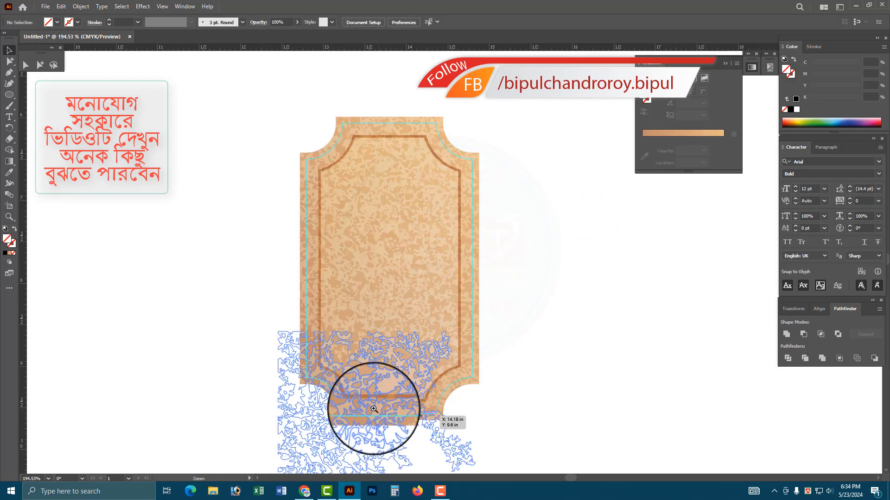
Step: Bring the inner panel with the 2 pt brown border to the front of the texture and clear the selection
left_click_drag(374, 409, 417, 408)
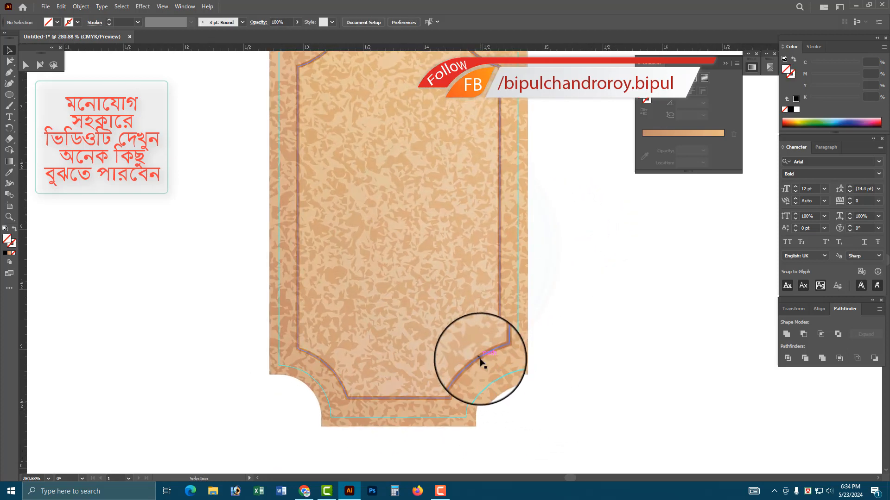
left_click(481, 363)
left_click_drag(480, 359, 479, 342)
key("ctrl+z")
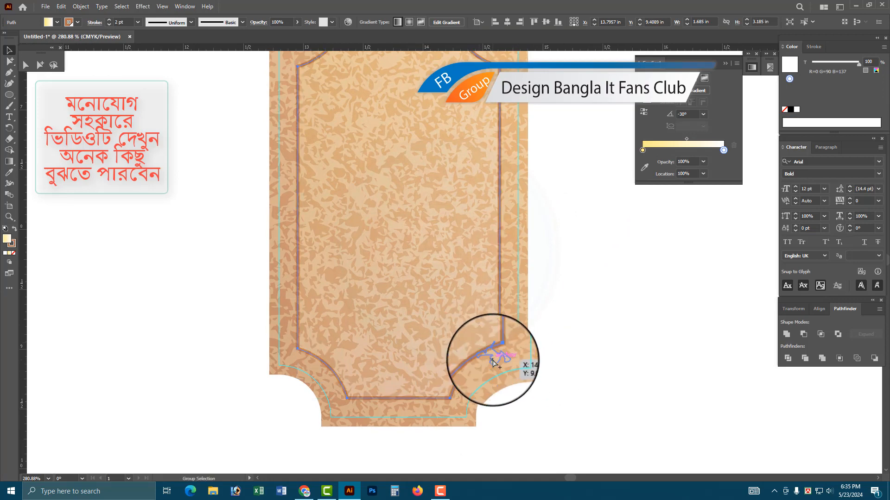
right_click(493, 363)
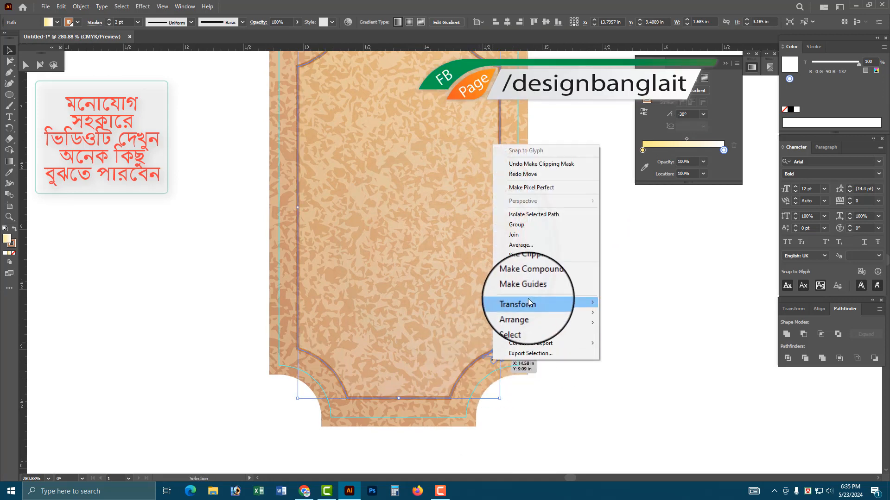
mouse_move(522, 314)
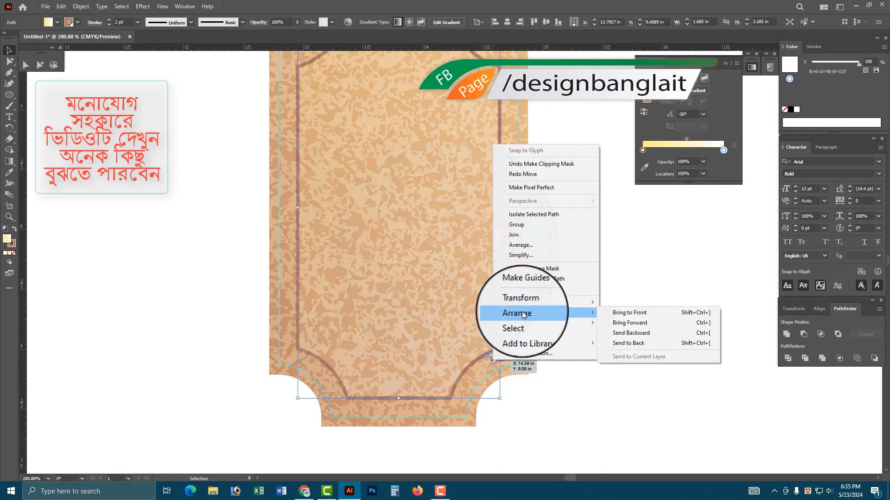
left_click(630, 316)
left_click(608, 282)
Step: Select all parts of the textured tag and group them
left_click(421, 239, "ctrl+alt")
left_click(427, 244, "ctrl+alt")
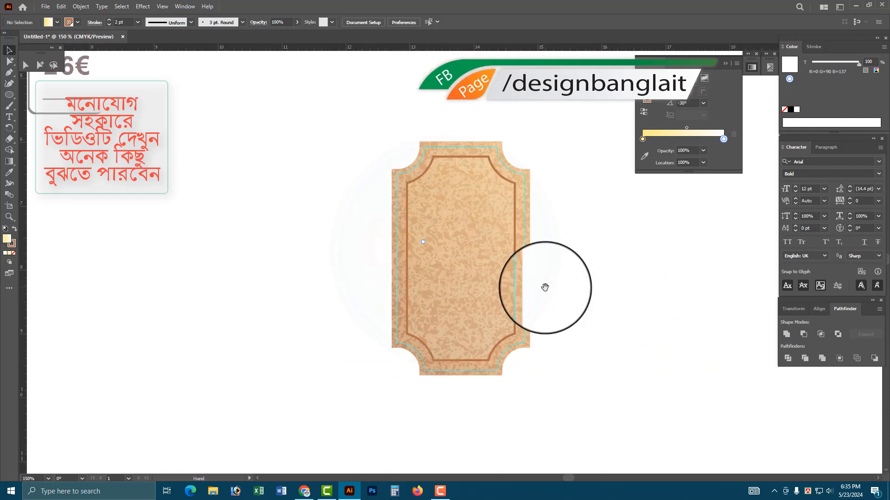
left_click_drag(545, 287, 524, 297)
left_click_drag(545, 426, 317, 95)
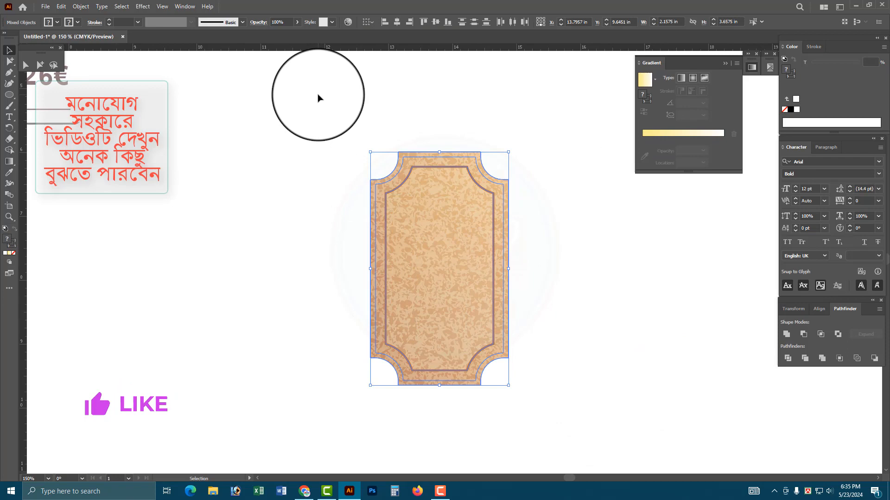
left_click(487, 272, "ctrl+alt")
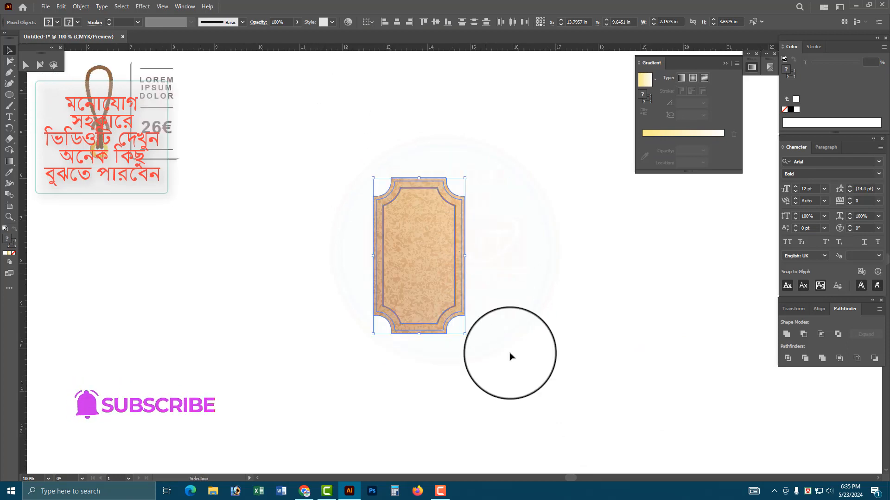
left_click_drag(510, 355, 354, 166)
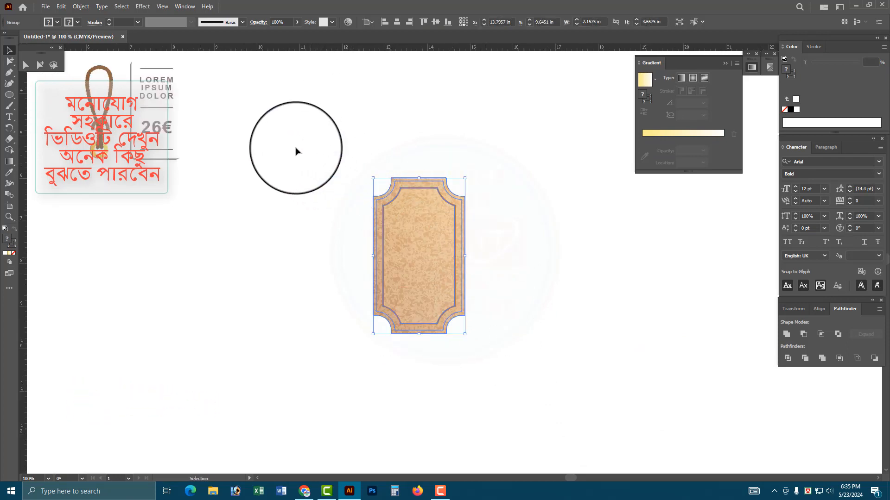
Step: Move the white "LOREM IPSUM DOLOR 26€" label onto the tag and center it inside the inner panel
left_click_drag(160, 93, 510, 301)
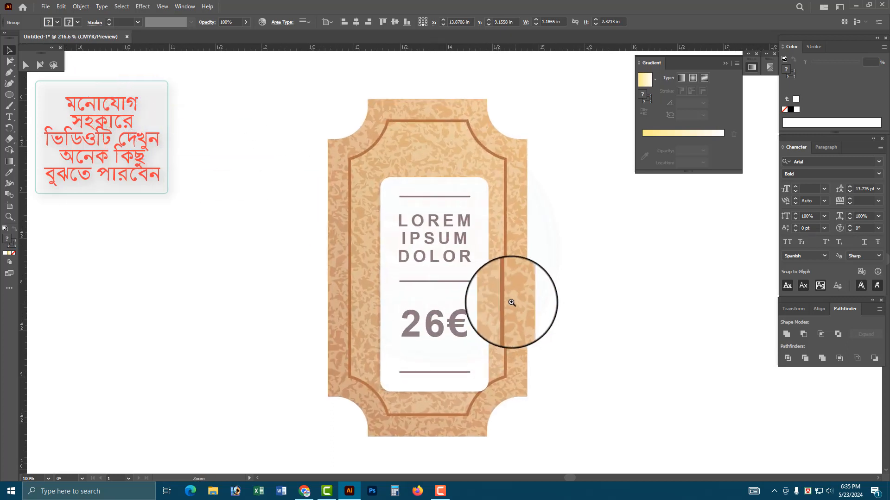
left_click_drag(451, 264, 444, 248)
left_click(573, 253)
left_click_drag(400, 352, 514, 373)
Step: Move the brown cord with its yellow eyelet onto the tag's upper edge, centered above the white label
left_click(481, 230, "ctrl+alt")
left_click(482, 229, "ctrl+alt")
left_click(482, 230, "ctrl+alt")
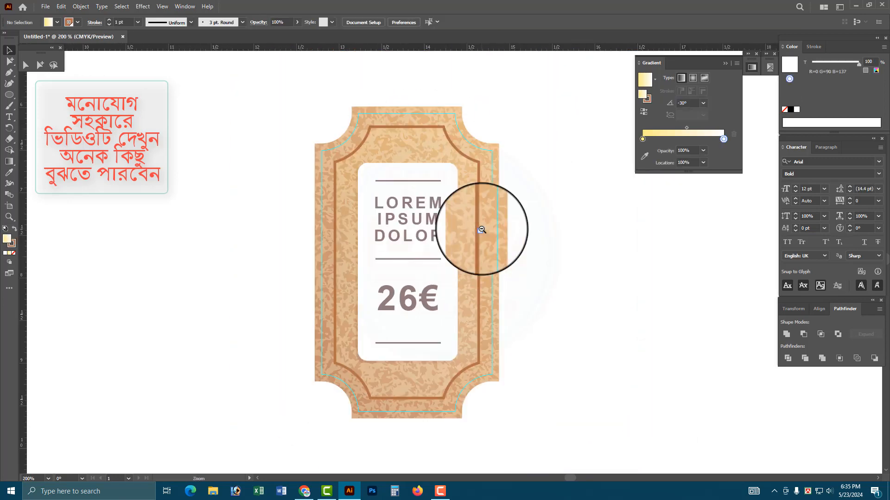
left_click(482, 230, "ctrl+alt")
left_click(482, 231, "ctrl+alt")
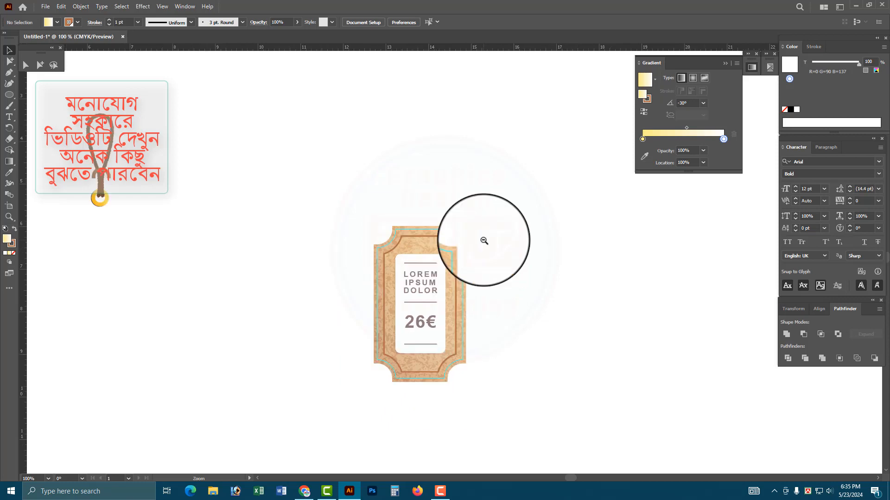
left_click_drag(100, 199, 415, 224)
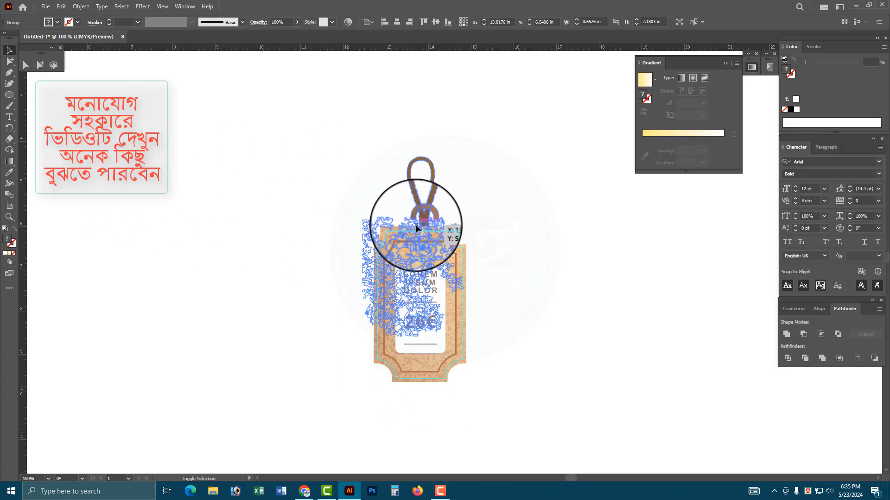
scroll(415, 224, "up", 5)
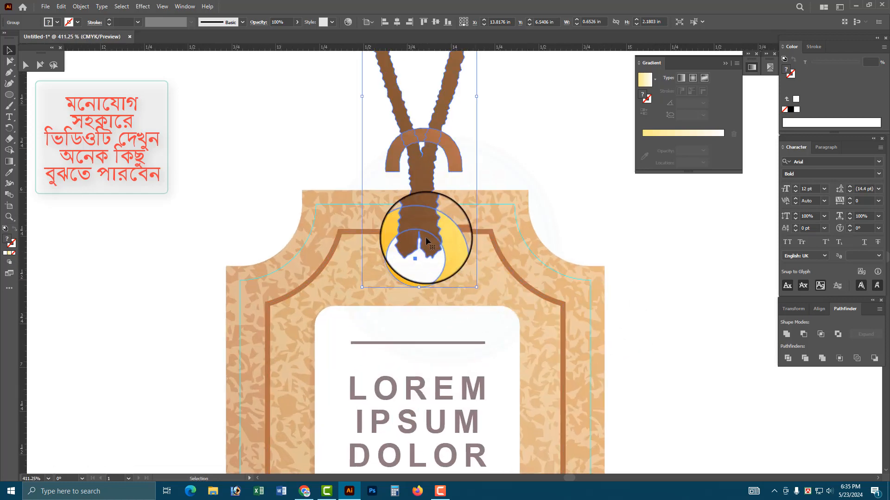
left_click_drag(423, 236, 417, 258)
Step: Examine the assembled price tag as a whole and up close around the label, texture and lower notched corners
scroll(469, 290, "down", 5)
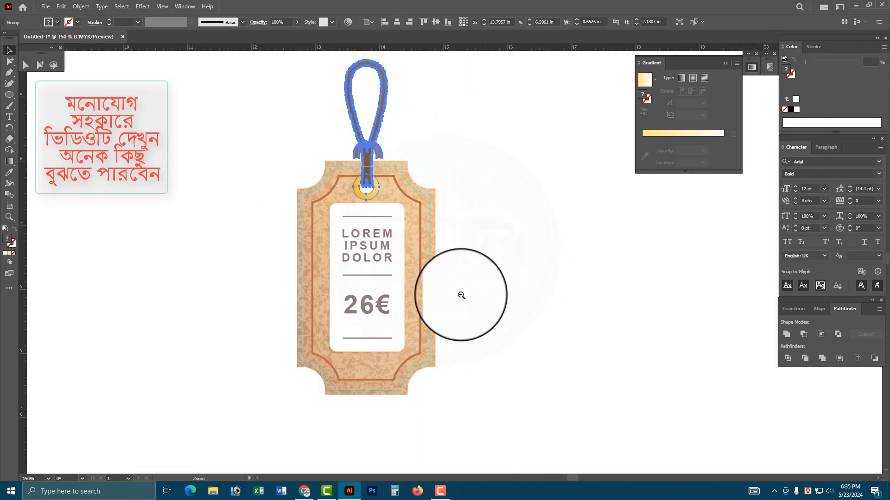
left_click_drag(516, 397, 323, 101)
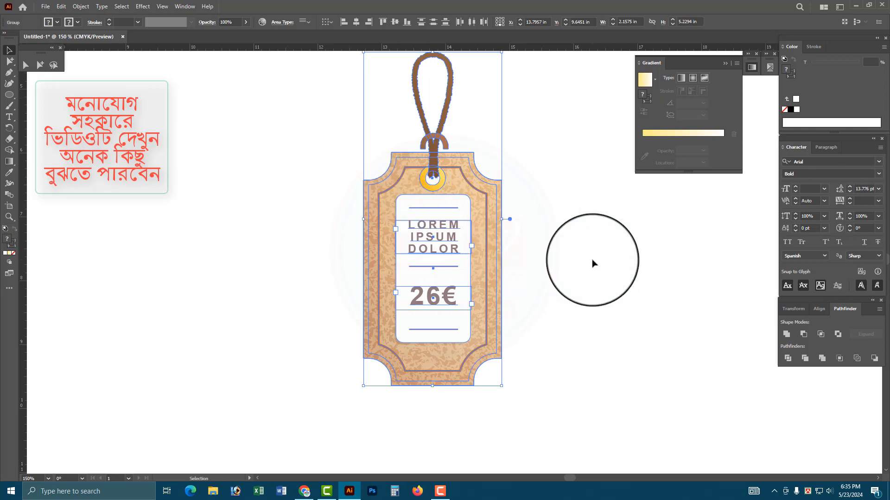
left_click(592, 261)
left_click_drag(434, 289, 582, 330)
scroll(582, 330, "down", 5)
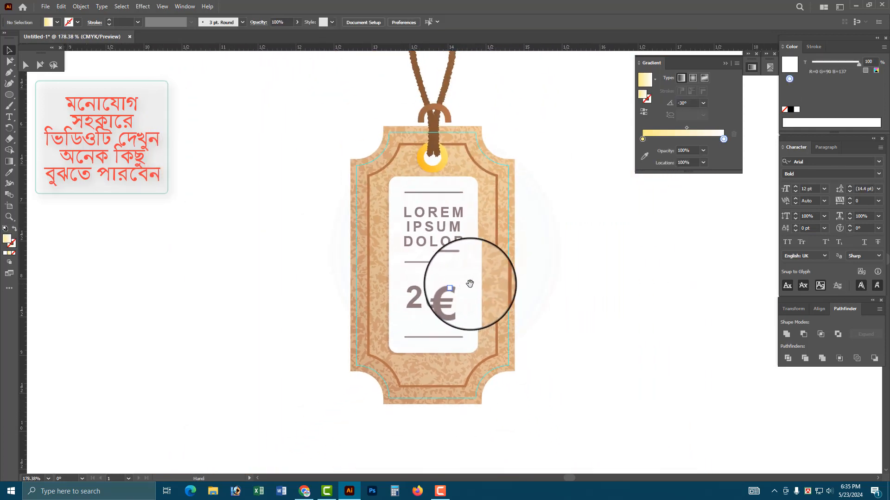
scroll(490, 278, "down", 2)
left_click_drag(499, 269, 501, 274)
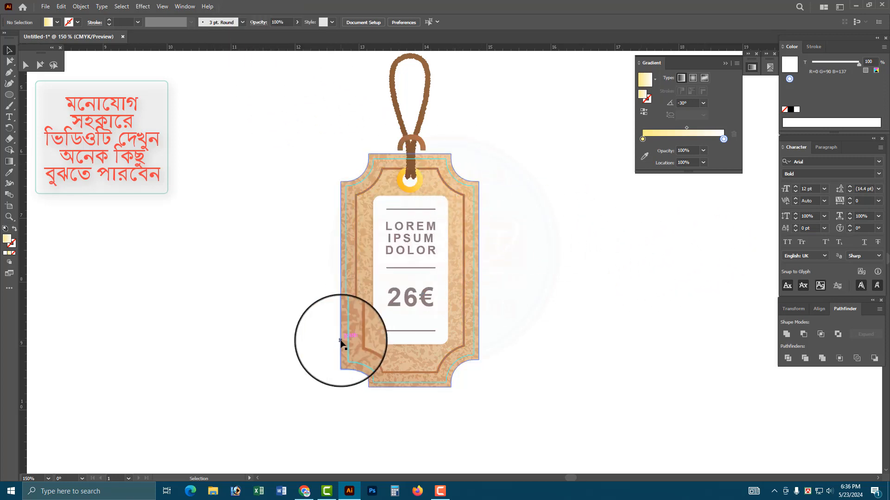
left_click_drag(407, 372, 591, 399)
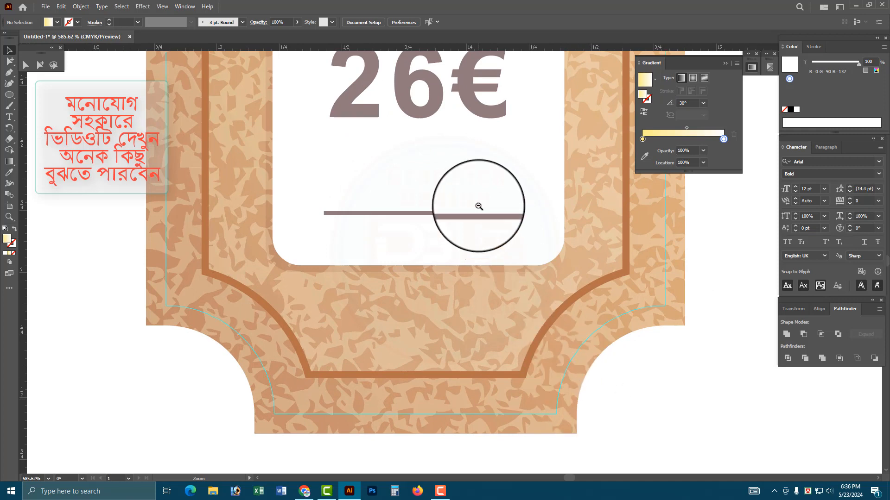
left_click(479, 207, "alt")
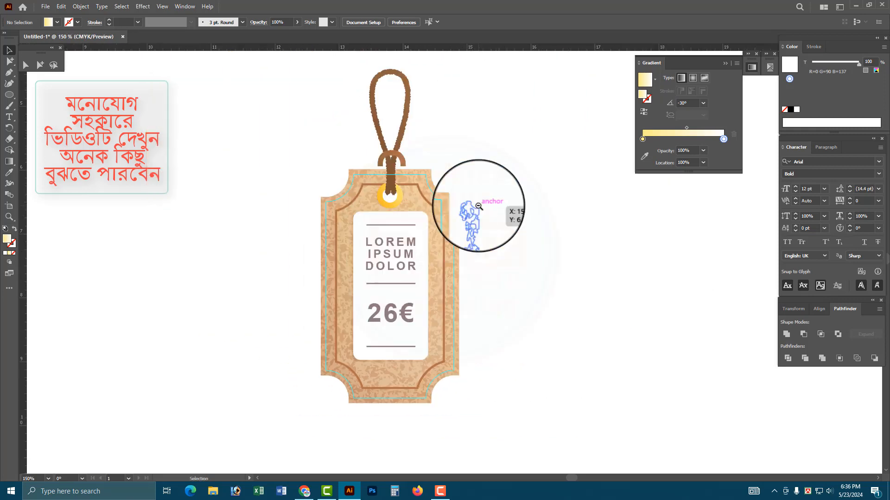